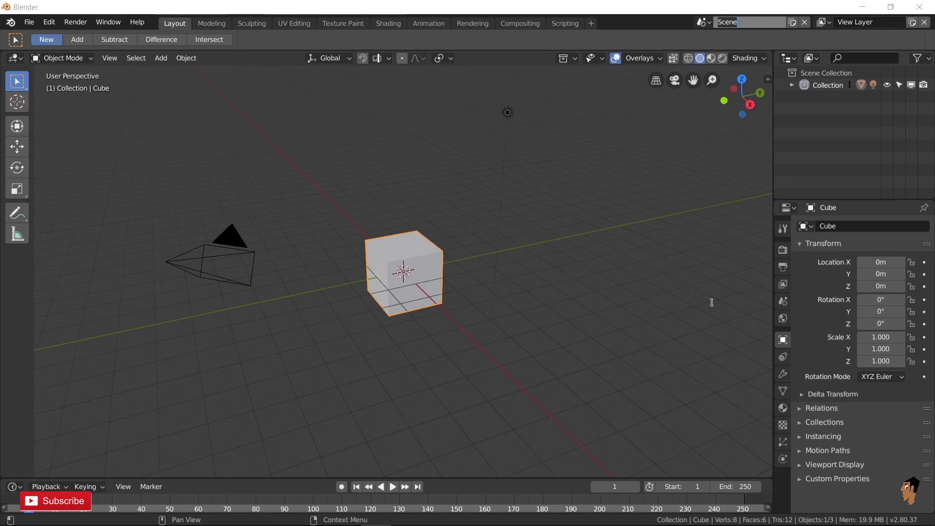
Delete the default camera and light from the scene.
{"action": "key", "text": "a"}
{"action": "left_click", "coordinate": [403, 244], "text": "shift"}
{"action": "key", "text": "x"}
In front view, merge all of the cube's vertices into a single central vertex.
{"action": "key", "text": "KP_1"}
{"action": "key", "text": "Tab"}
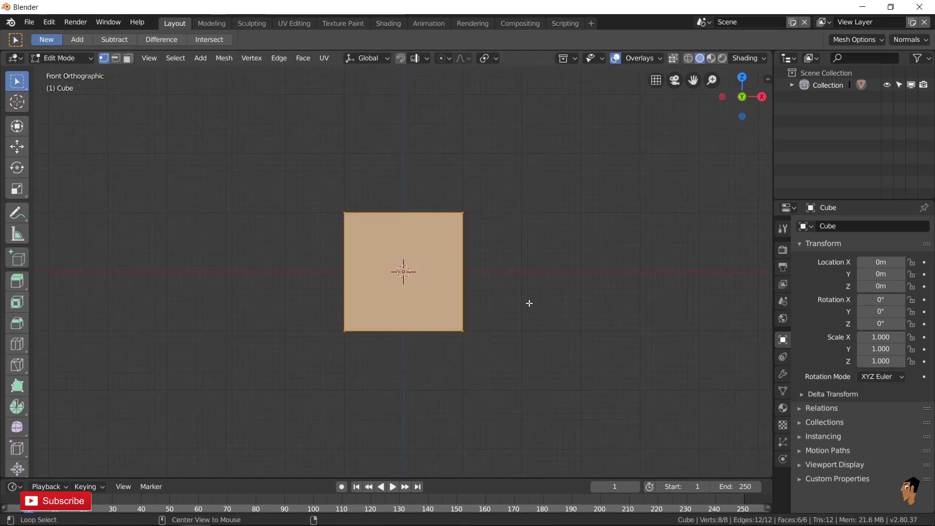
{"action": "key", "text": "m"}
{"action": "left_click", "coordinate": [529, 303]}
Extrude the vertex upward about 2.355 m and add a Skin modifier.
{"action": "key", "text": "e"}
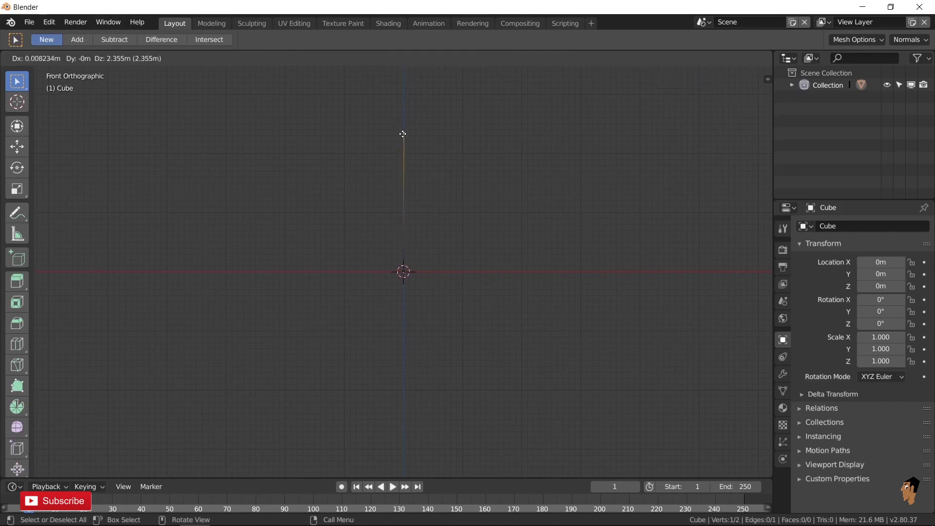
{"action": "left_click", "coordinate": [403, 134]}
{"action": "left_click", "coordinate": [783, 375]}
{"action": "left_click", "coordinate": [862, 226]}
{"action": "left_click", "coordinate": [681, 414]}
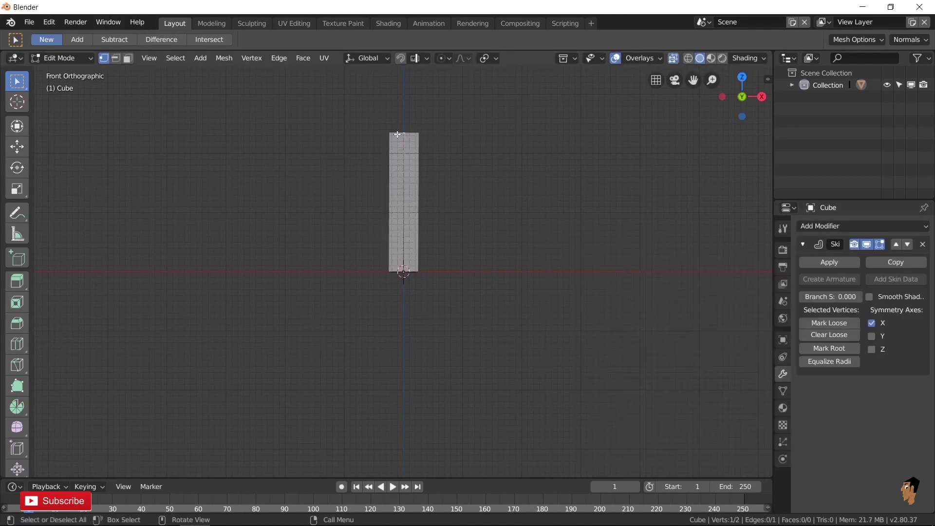
Lower the top vertex to shorten the stem and extrude the left arm tip up-left.
{"action": "left_click_drag", "start_coordinate": [403, 88], "coordinate": [403, 173]}
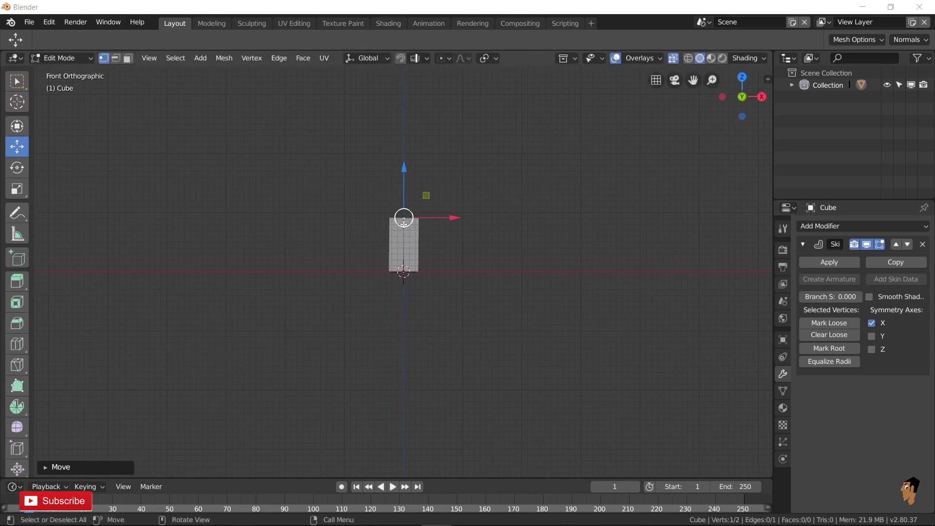
{"action": "key", "text": "e"}
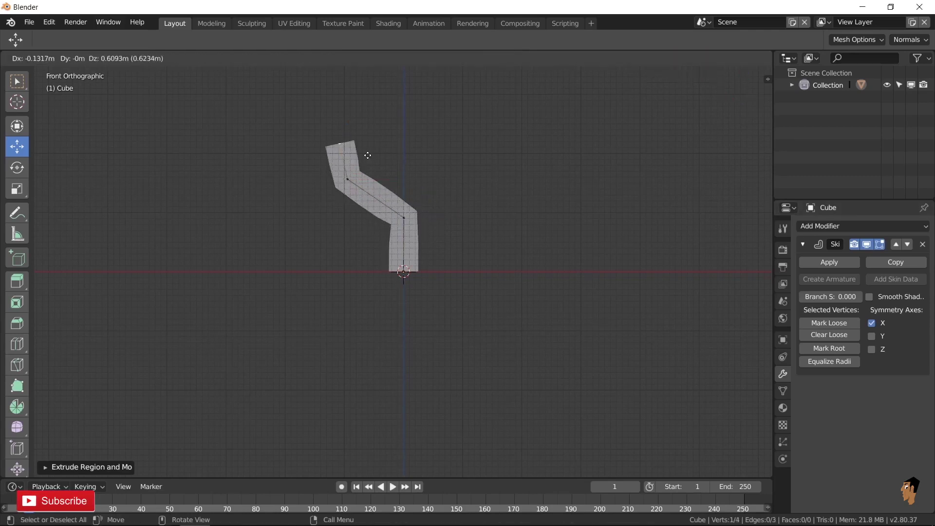
{"action": "left_click", "coordinate": [368, 155]}
Extrude a two-segment right arm from the junction and align both arm tips.
{"action": "left_click", "coordinate": [404, 218]}
{"action": "key", "text": "e"}
{"action": "left_click", "coordinate": [448, 188]}
{"action": "key", "text": "e"}
{"action": "key", "text": "g"}
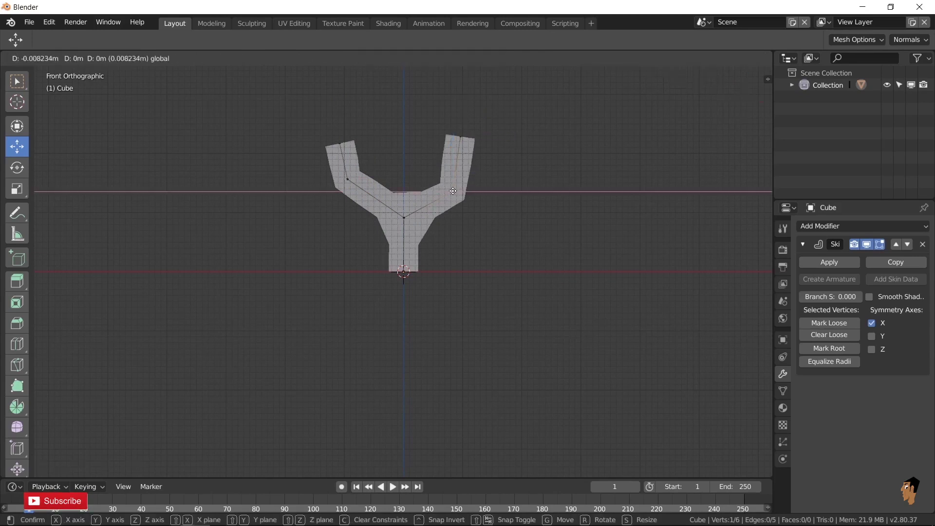
{"action": "left_click", "coordinate": [453, 191]}
{"action": "left_click_drag", "start_coordinate": [340, 145], "coordinate": [352, 140]}
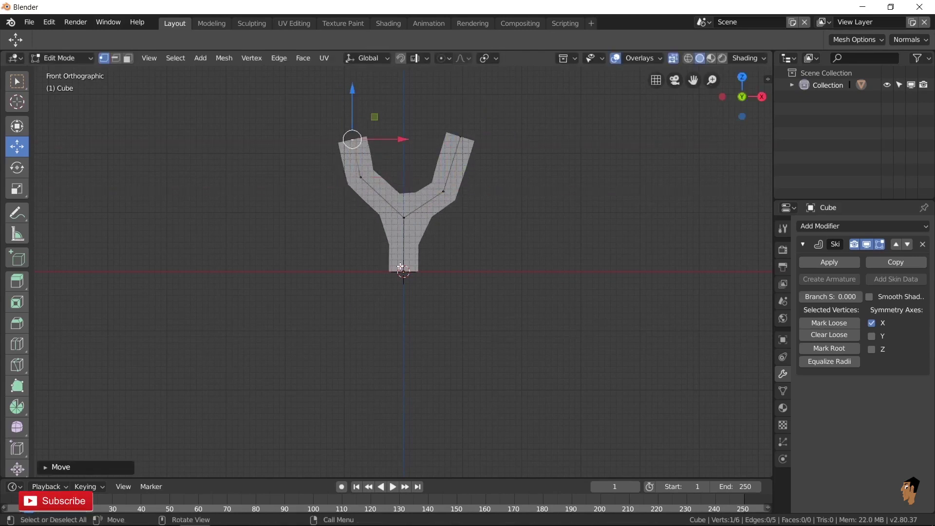
Inspect the whole Y frame from several angles, then select the right arm's top vertex.
{"action": "key", "text": "a"}
{"action": "left_click", "coordinate": [643, 58]}
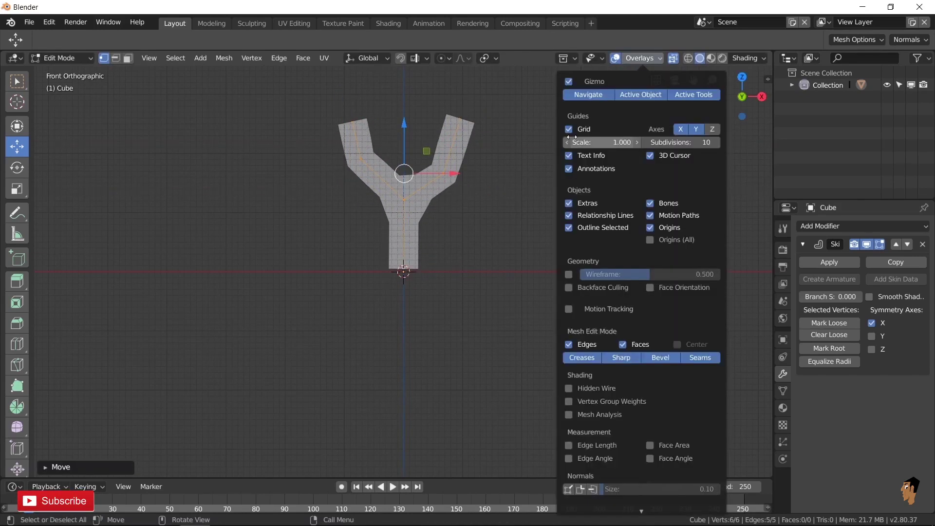
{"action": "middle_click_drag", "start_coordinate": [571, 138], "coordinate": [526, 259]}
{"action": "key", "text": "KP_1"}
{"action": "scroll", "coordinate": [526, 259], "scroll_direction": "up", "scroll_amount": 2}
{"action": "scroll", "coordinate": [570, 261], "scroll_direction": "up", "scroll_amount": 2}
{"action": "left_click", "coordinate": [517, 180]}
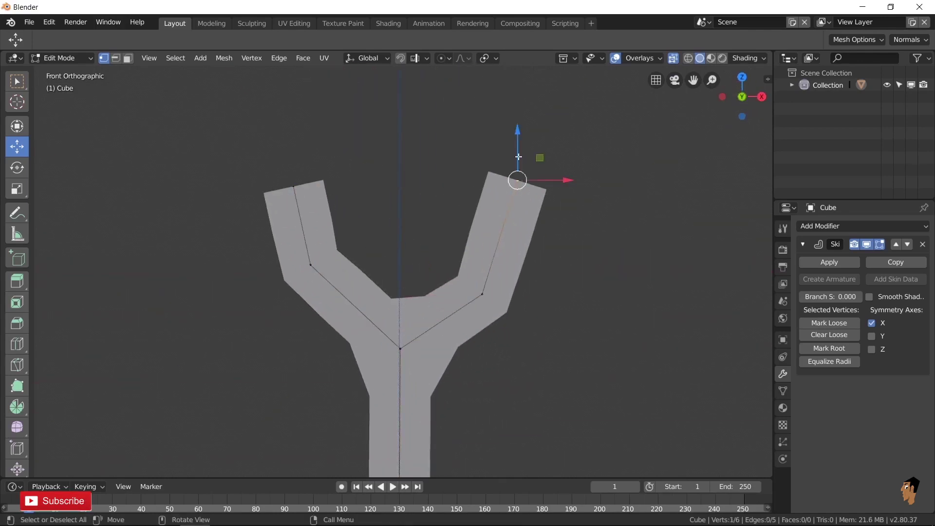
Return to Object Mode and add a Subdivision Surface modifier to the Y frame.
{"action": "key", "text": "Tab"}
{"action": "scroll", "coordinate": [496, 317], "scroll_direction": "down", "scroll_amount": 2}
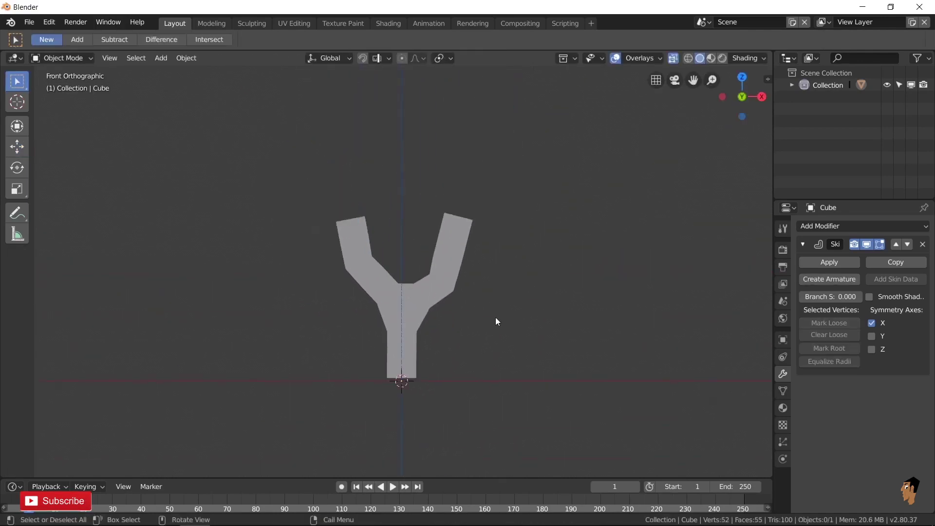
{"action": "middle_click_drag", "start_coordinate": [496, 317], "coordinate": [536, 272]}
{"action": "left_click", "coordinate": [862, 226]}
{"action": "left_click", "coordinate": [643, 484]}
Try rescaling the arm's skin thickness in Edit Mode, then apply the Skin modifier.
{"action": "key", "text": "KP_1"}
{"action": "scroll", "coordinate": [438, 323], "scroll_direction": "up", "scroll_amount": 2}
{"action": "key", "text": "Tab"}
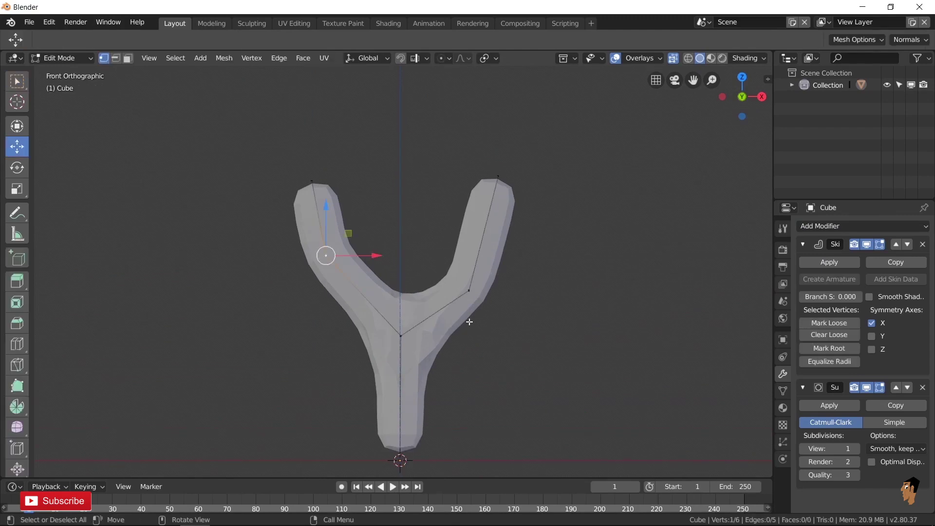
{"action": "key", "text": "Tab"}
{"action": "middle_click_drag", "start_coordinate": [499, 309], "coordinate": [558, 371]}
{"action": "key", "text": "s"}
{"action": "key", "text": "Escape"}
{"action": "mouse_move", "coordinate": [639, 357]}
{"action": "middle_mouse_down"}
{"action": "mouse_move", "coordinate": [651, 324]}
{"action": "mouse_move", "coordinate": [638, 334]}
{"action": "middle_mouse_up"}
{"action": "key", "text": "KP_1"}
{"action": "key", "text": "Tab"}
{"action": "scroll", "coordinate": [628, 331], "scroll_direction": "up", "scroll_amount": 2}
{"action": "scroll", "coordinate": [621, 328], "scroll_direction": "down", "scroll_amount": 2}
{"action": "key", "text": "Tab"}
{"action": "left_click", "coordinate": [829, 261]}
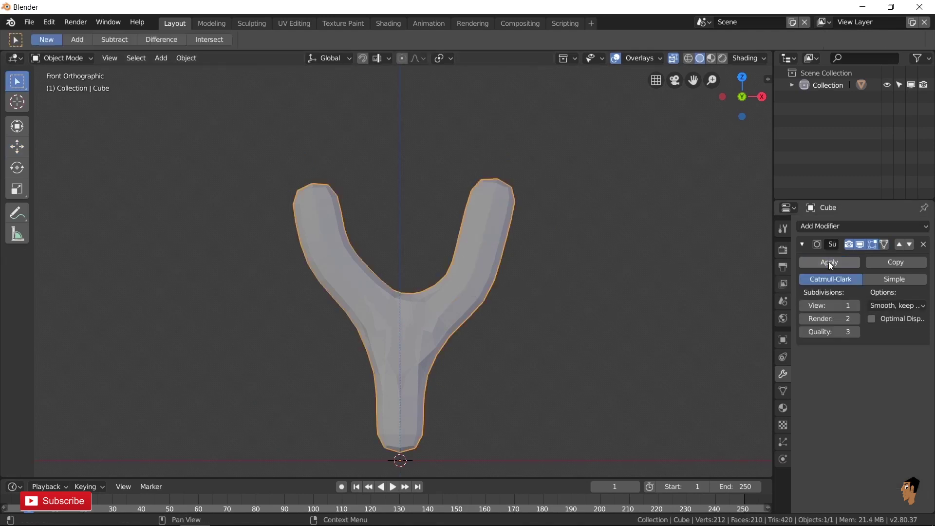
Undo the premature Subdivision apply, then cut a loop near the right arm tip and tilt it.
{"action": "left_click", "coordinate": [826, 263]}
{"action": "key", "text": "ctrl+z"}
{"action": "key", "text": "Tab"}
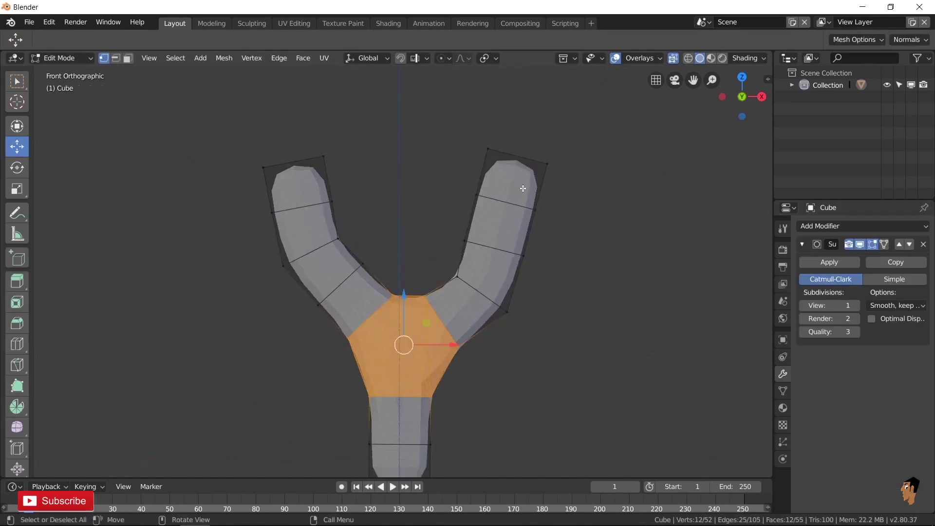
{"action": "left_click", "coordinate": [537, 171], "text": "alt"}
{"action": "key", "text": "g"}
{"action": "key", "text": "g"}
{"action": "left_click", "coordinate": [537, 170]}
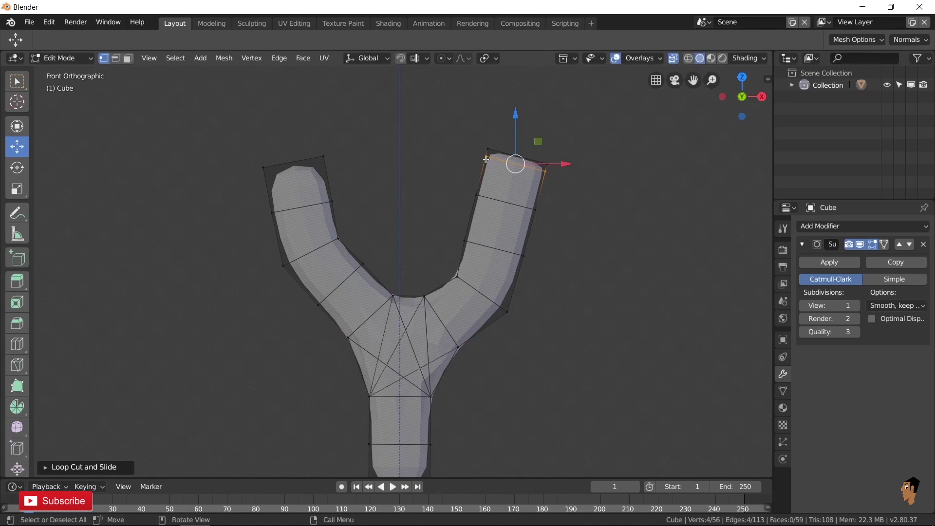
{"action": "key", "text": "r"}
{"action": "left_click", "coordinate": [622, 220]}
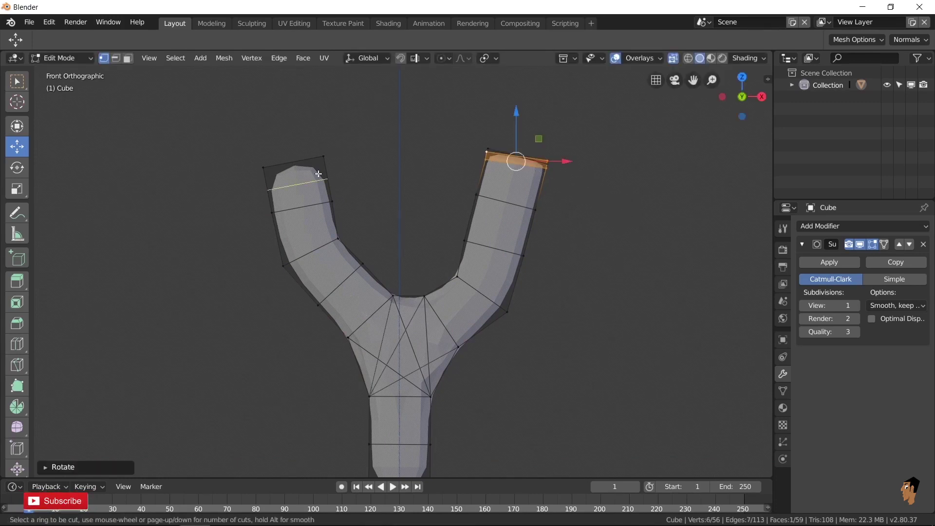
Cut a loop near the left arm top and rotate it slightly.
{"action": "left_click", "coordinate": [319, 174]}
{"action": "key", "text": "r"}
{"action": "left_click", "coordinate": [424, 192]}
{"action": "mouse_move", "coordinate": [423, 192]}
{"action": "middle_mouse_down"}
{"action": "mouse_move", "coordinate": [446, 228]}
{"action": "mouse_move", "coordinate": [482, 185]}
{"action": "middle_mouse_up"}
Select both arm top caps as faces and move them to level the tips.
{"action": "left_click", "coordinate": [128, 58]}
{"action": "middle_click_drag", "start_coordinate": [509, 217], "coordinate": [481, 215]}
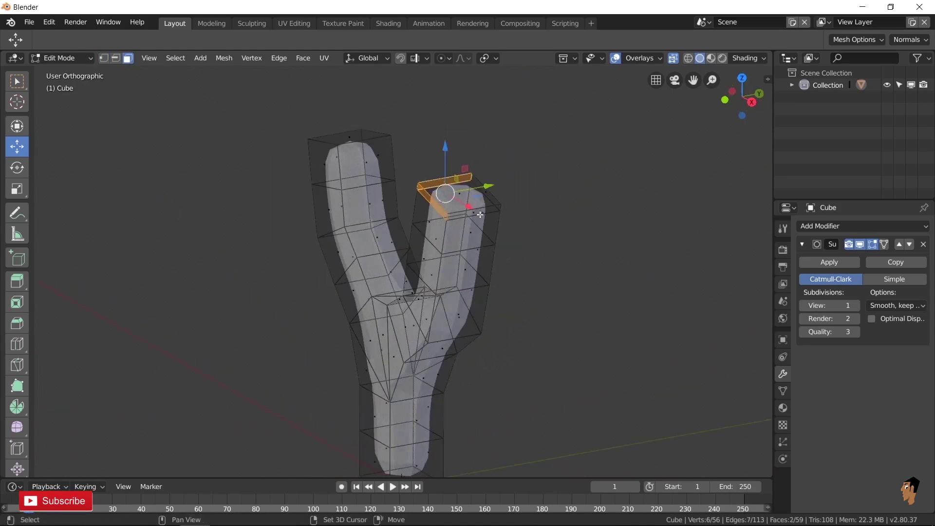
{"action": "left_click", "coordinate": [446, 199], "text": "alt+shift"}
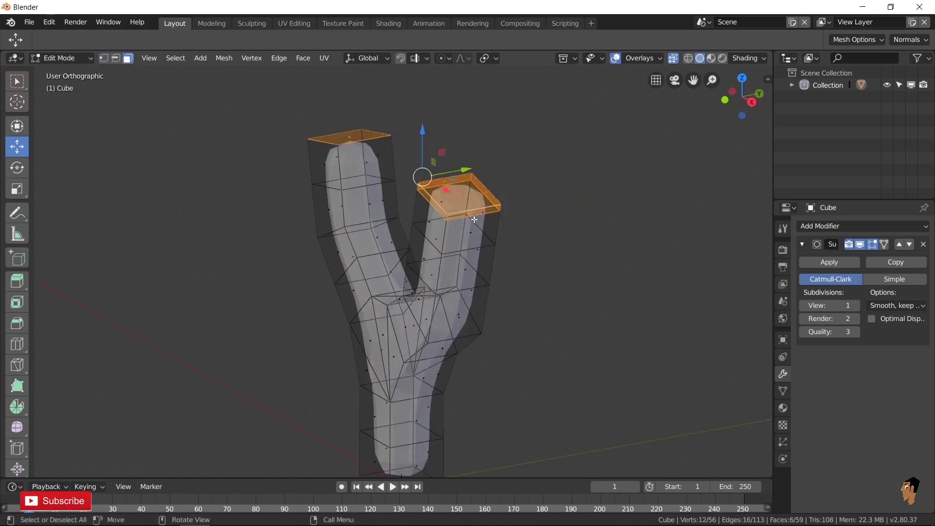
{"action": "key", "text": "KP_1"}
{"action": "key", "text": "g"}
{"action": "left_click", "coordinate": [499, 181]}
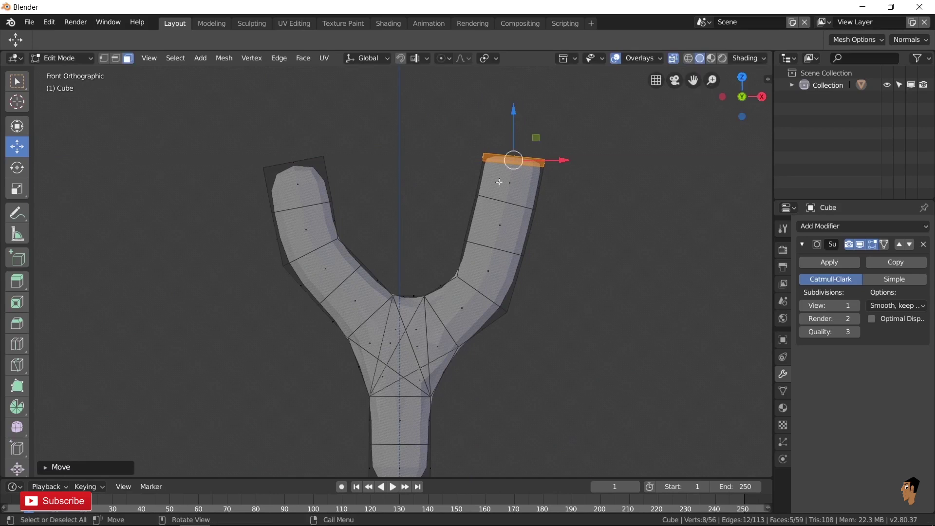
Add two more loop cuts, one on the frame and one across the stem.
{"action": "key", "text": "ctrl+r"}
{"action": "left_click", "coordinate": [273, 104]}
{"action": "left_click", "coordinate": [396, 457]}
{"action": "key", "text": "Home"}
{"action": "scroll", "coordinate": [400, 320], "scroll_direction": "up", "scroll_amount": 5}
{"action": "key", "text": "ctrl+r"}
{"action": "left_click", "coordinate": [399, 319]}
{"action": "left_click", "coordinate": [418, 338]}
{"action": "key", "text": "Tab"}
{"action": "middle_click_drag", "start_coordinate": [645, 343], "coordinate": [690, 65]}
Apply the Subdivision Surface modifier to bake in the smoothing.
{"action": "key", "text": "ctrl+a"}
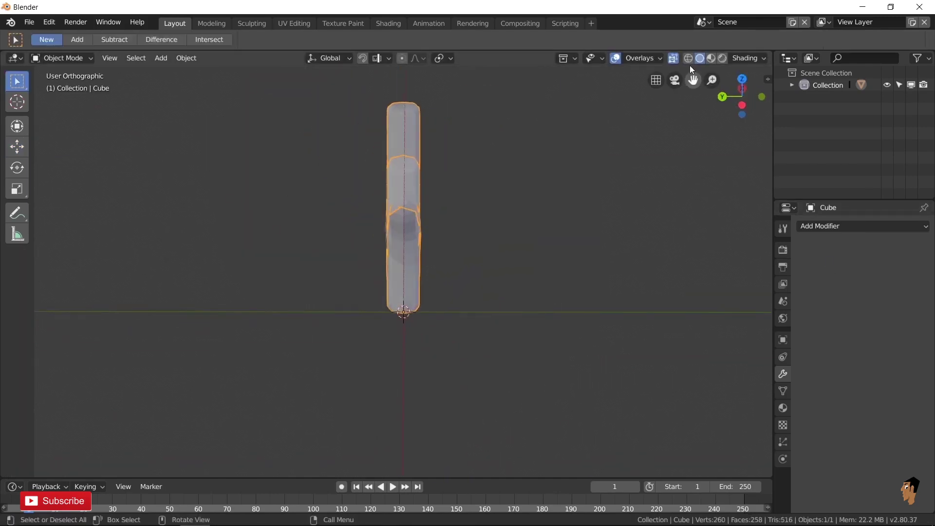
{"action": "key", "text": "KP_1"}
{"action": "key", "text": "Tab"}
{"action": "scroll", "coordinate": [525, 254], "scroll_direction": "down", "scroll_amount": 2}
{"action": "scroll", "coordinate": [516, 298], "scroll_direction": "up", "scroll_amount": 3}
{"action": "key", "text": "Tab"}
{"action": "scroll", "coordinate": [537, 277], "scroll_direction": "up", "scroll_amount": 2}
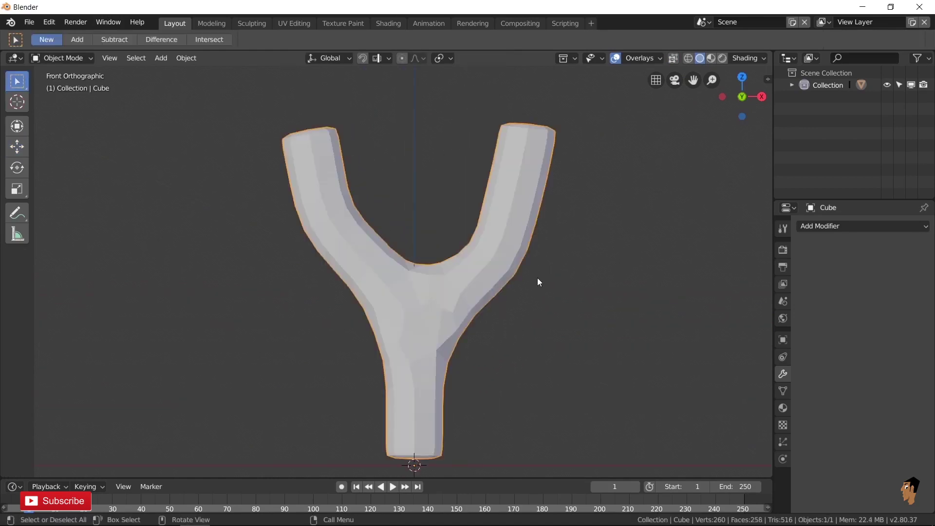
Add a Displace modifier with a new Clouds texture, strength lowered to 0.300.
{"action": "left_click", "coordinate": [833, 226]}
{"action": "left_click", "coordinate": [779, 292]}
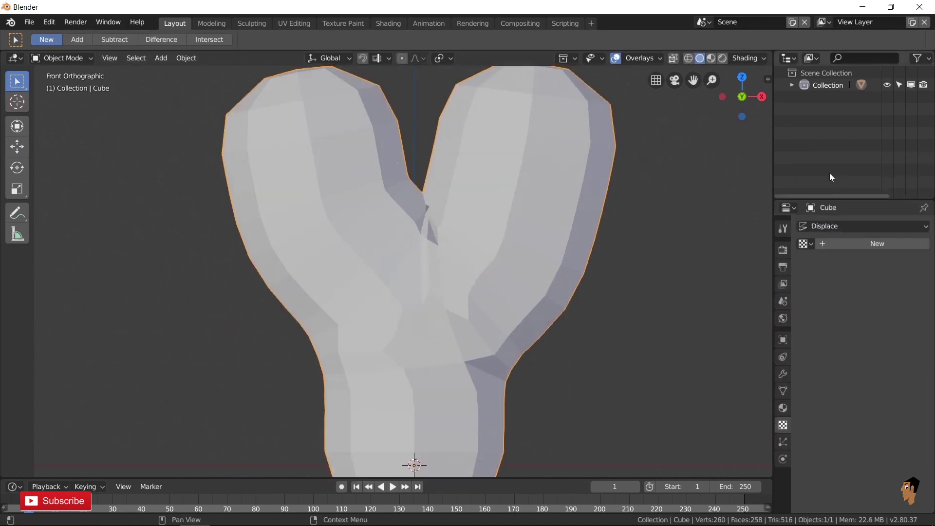
{"action": "left_click", "coordinate": [856, 244]}
{"action": "left_click", "coordinate": [872, 262]}
{"action": "left_click", "coordinate": [865, 222]}
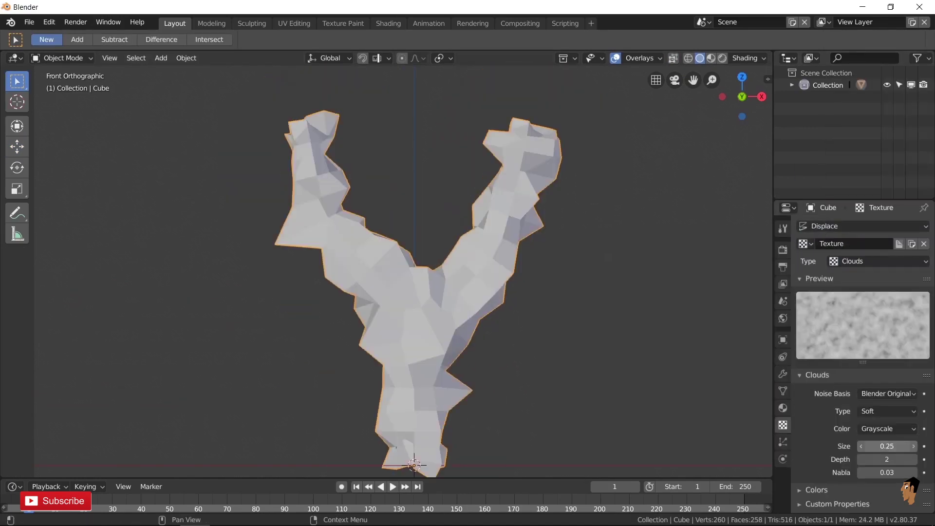
{"action": "left_click", "coordinate": [783, 375]}
{"action": "left_click_drag", "start_coordinate": [911, 358], "coordinate": [894, 358]}
Add a Subdivision Surface with Ctrl+1 and reduce the displacement strength to 0.200.
{"action": "key", "text": "ctrl+1"}
{"action": "mouse_move", "coordinate": [702, 428]}
{"action": "middle_mouse_down"}
{"action": "mouse_move", "coordinate": [666, 370]}
{"action": "mouse_move", "coordinate": [457, 379]}
{"action": "middle_mouse_up"}
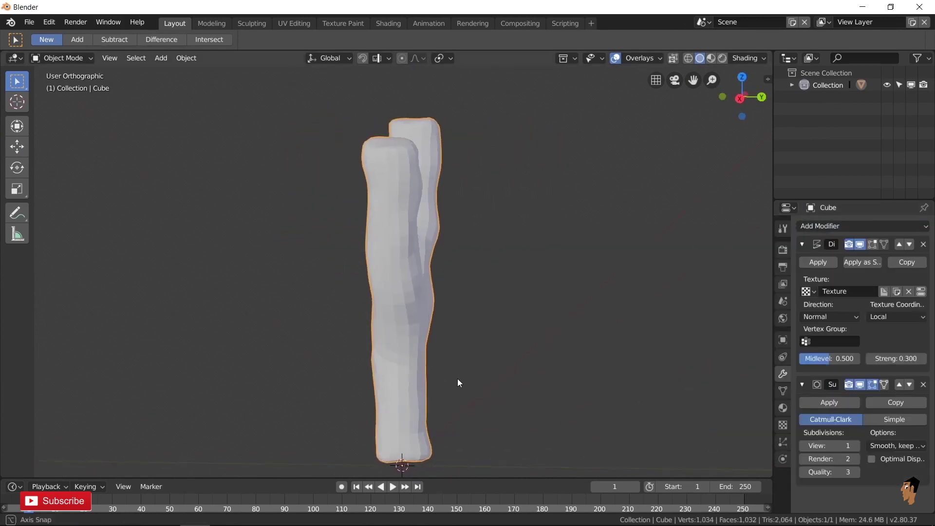
{"action": "left_click_drag", "start_coordinate": [897, 358], "coordinate": [872, 358]}
{"action": "middle_click_drag", "start_coordinate": [634, 355], "coordinate": [522, 349]}
{"action": "left_click", "coordinate": [186, 58]}
{"action": "mouse_move", "coordinate": [302, 302]}
{"action": "middle_mouse_down"}
{"action": "mouse_move", "coordinate": [440, 235]}
{"action": "mouse_move", "coordinate": [488, 255]}
{"action": "mouse_move", "coordinate": [453, 266]}
{"action": "mouse_move", "coordinate": [506, 276]}
{"action": "mouse_move", "coordinate": [289, 121]}
{"action": "middle_mouse_up"}
Raise one arm's top loop with proportional editing to lift its tip.
{"action": "key", "text": "Tab"}
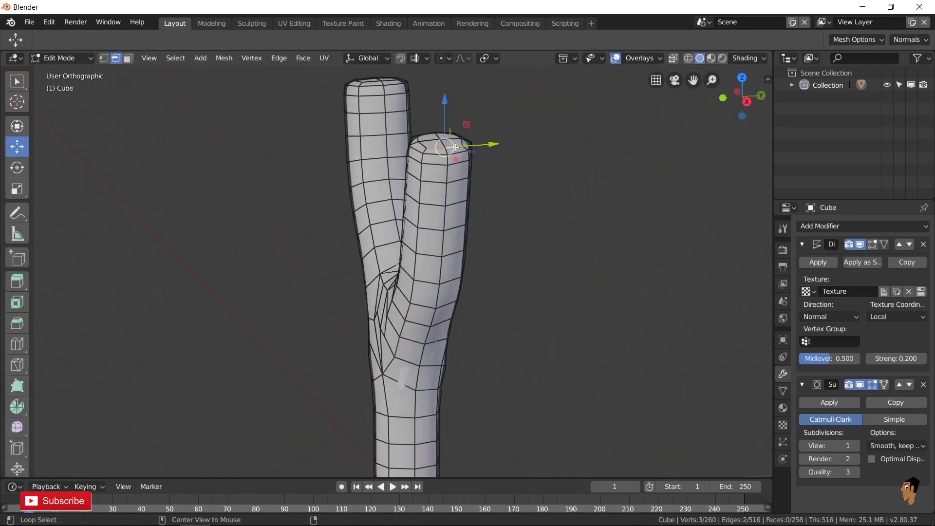
{"action": "middle_click_drag", "start_coordinate": [497, 132], "coordinate": [497, 153]}
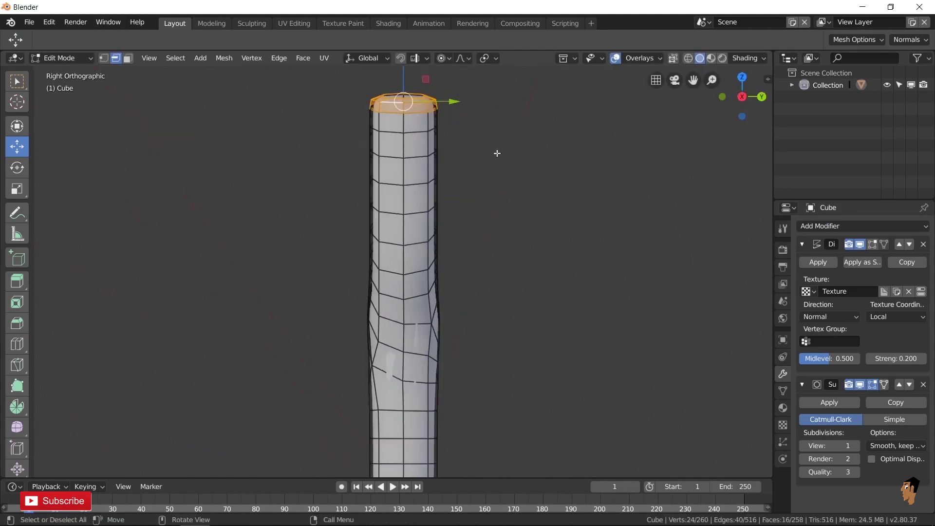
{"action": "key", "text": "g"}
{"action": "left_click", "coordinate": [476, 104]}
Return to Object Mode and reframe the view around the roughened Y frame.
{"action": "key", "text": "Tab"}
{"action": "mouse_move", "coordinate": [476, 104]}
{"action": "middle_mouse_down"}
{"action": "mouse_move", "coordinate": [471, 163]}
{"action": "mouse_move", "coordinate": [399, 173]}
{"action": "mouse_move", "coordinate": [523, 179]}
{"action": "middle_mouse_up"}
{"action": "scroll", "coordinate": [519, 190], "scroll_direction": "up", "scroll_amount": 4}
{"action": "scroll", "coordinate": [502, 197], "scroll_direction": "up", "scroll_amount": 2}
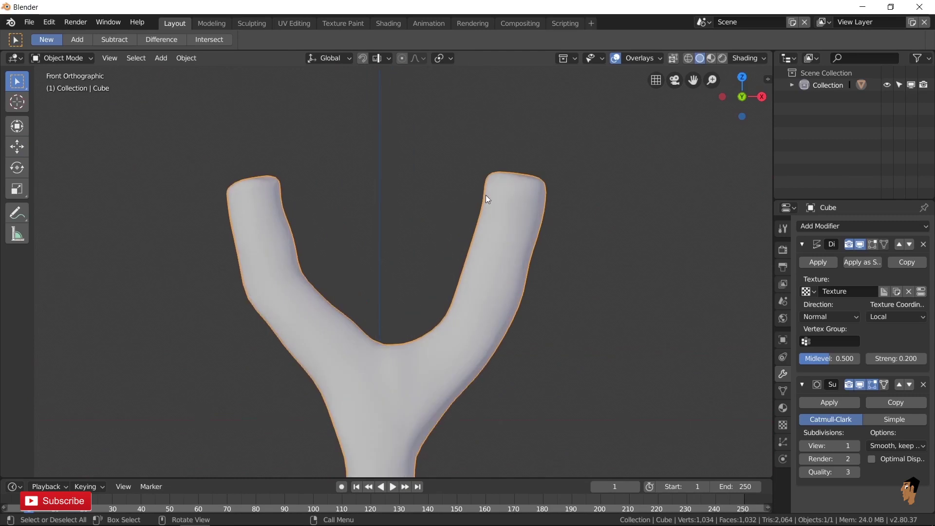
{"action": "scroll", "coordinate": [559, 255], "scroll_direction": "down", "scroll_amount": 3}
{"action": "scroll", "coordinate": [544, 258], "scroll_direction": "down", "scroll_amount": 1}
{"action": "middle_click_drag", "start_coordinate": [476, 198], "coordinate": [564, 198], "text": "shift"}
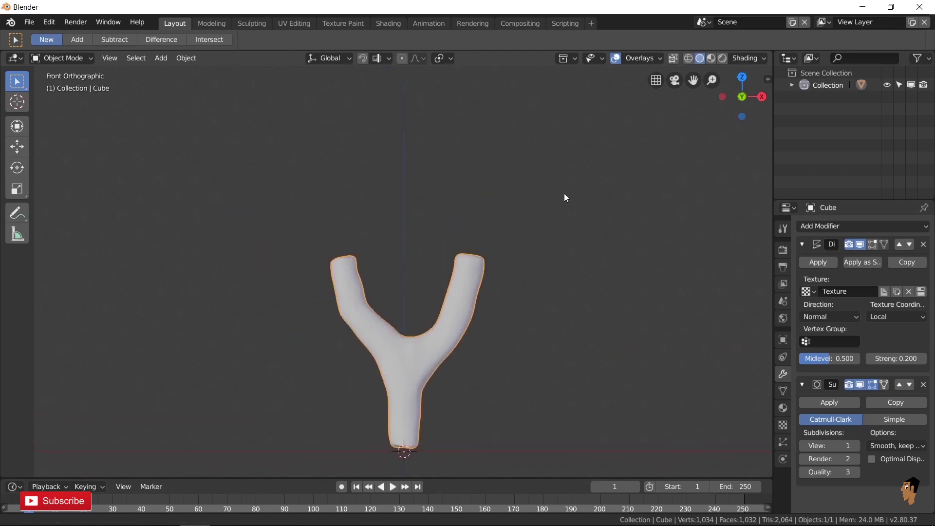
{"action": "scroll", "coordinate": [563, 198], "scroll_direction": "up", "scroll_amount": 1}
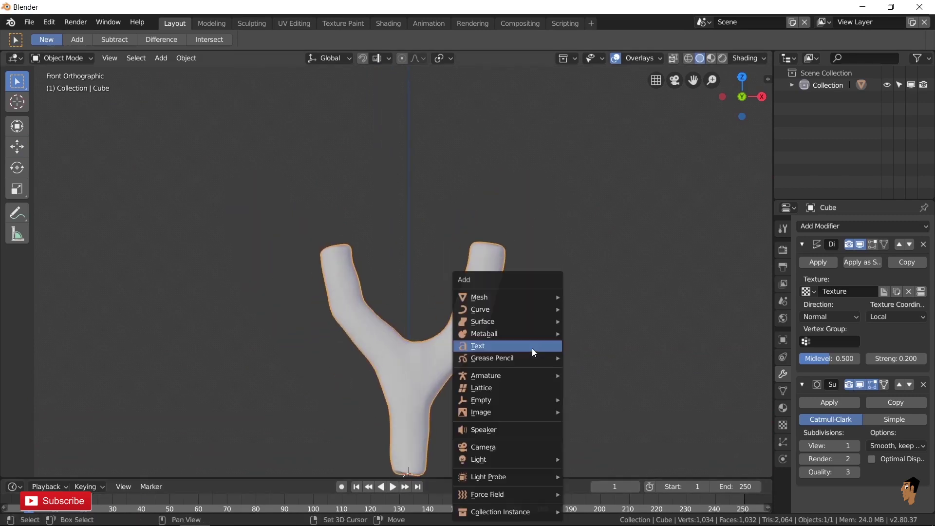
Add a new cube and move it beside the Y frame.
{"action": "key", "text": "shift+a"}
{"action": "left_click", "coordinate": [598, 314]}
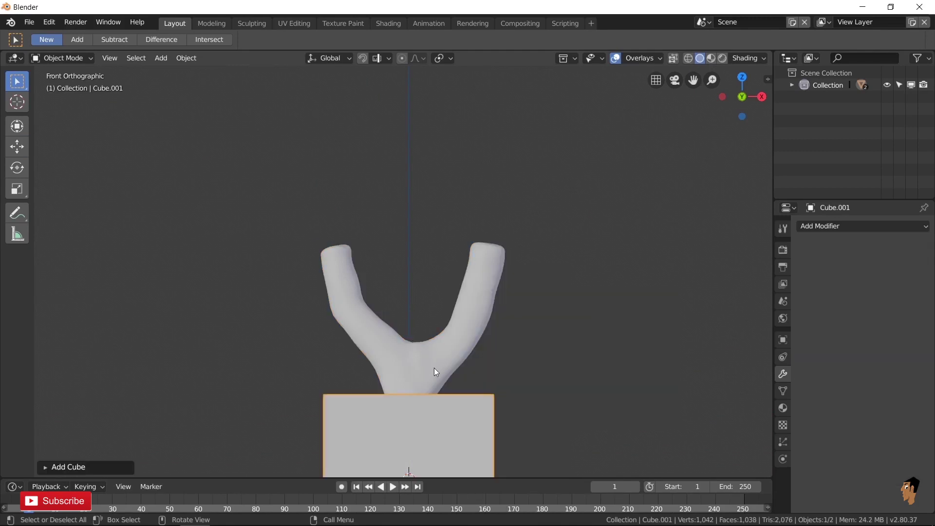
{"action": "scroll", "coordinate": [428, 407], "scroll_direction": "down", "scroll_amount": 2}
{"action": "scroll", "coordinate": [411, 415], "scroll_direction": "down", "scroll_amount": 2}
{"action": "key", "text": "shift+space"}
{"action": "key", "text": "g"}
{"action": "mouse_move", "coordinate": [422, 346]}
{"action": "left_mouse_down"}
{"action": "mouse_move", "coordinate": [458, 330]}
{"action": "mouse_move", "coordinate": [458, 161]}
{"action": "left_mouse_up"}
Shrink the cube in several passes and set it on the right prong tip.
{"action": "key", "text": "s"}
{"action": "scroll", "coordinate": [566, 221], "scroll_direction": "up", "scroll_amount": 3}
{"action": "key", "text": "s"}
{"action": "left_click", "coordinate": [448, 297]}
{"action": "mouse_move", "coordinate": [341, 214]}
{"action": "left_mouse_down"}
{"action": "mouse_move", "coordinate": [332, 316]}
{"action": "mouse_move", "coordinate": [420, 372]}
{"action": "left_mouse_up"}
{"action": "key", "text": "s"}
{"action": "left_click", "coordinate": [376, 357]}
{"action": "key", "text": "s"}
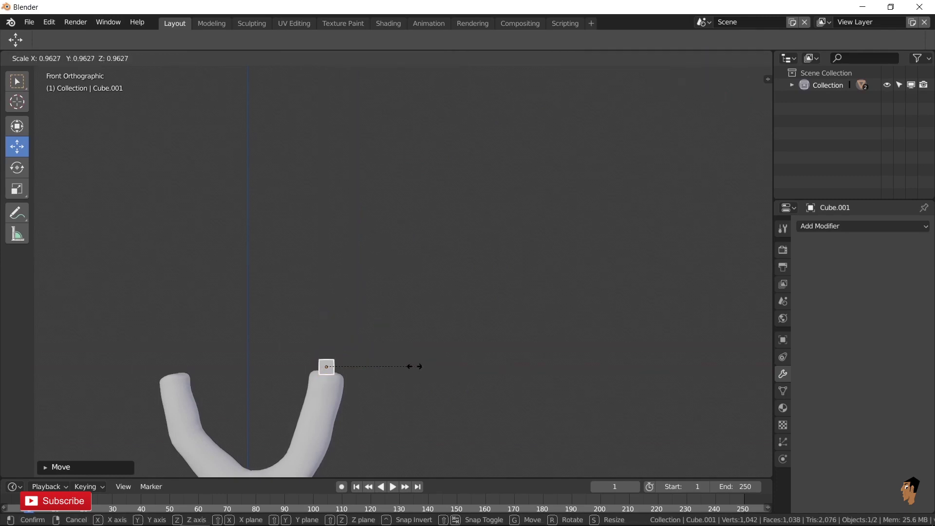
{"action": "left_click", "coordinate": [420, 367]}
{"action": "key", "text": "s"}
{"action": "left_click", "coordinate": [484, 349]}
{"action": "middle_click_drag", "start_coordinate": [484, 349], "coordinate": [557, 368]}
{"action": "key", "text": "KP_1"}
{"action": "scroll", "coordinate": [539, 293], "scroll_direction": "up", "scroll_amount": 2}
{"action": "scroll", "coordinate": [488, 331], "scroll_direction": "down", "scroll_amount": 2}
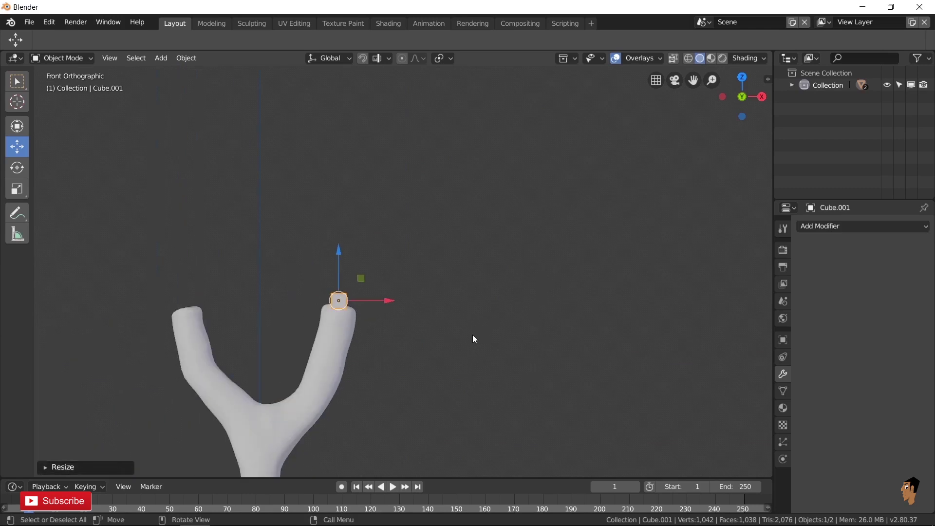
Enter Edit Mode on the small cube and select all its vertices.
{"action": "key", "text": "Tab"}
{"action": "scroll", "coordinate": [439, 300], "scroll_direction": "up", "scroll_amount": 2}
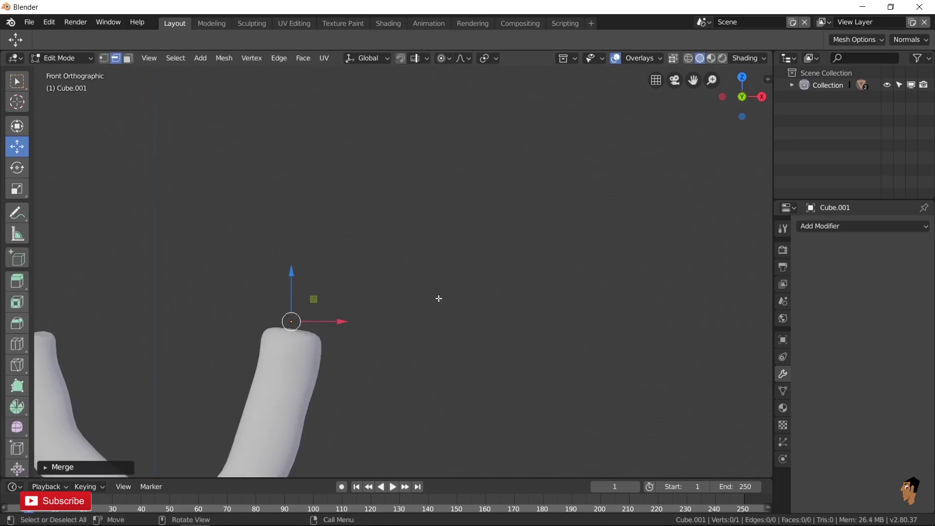
{"action": "key", "text": "a"}
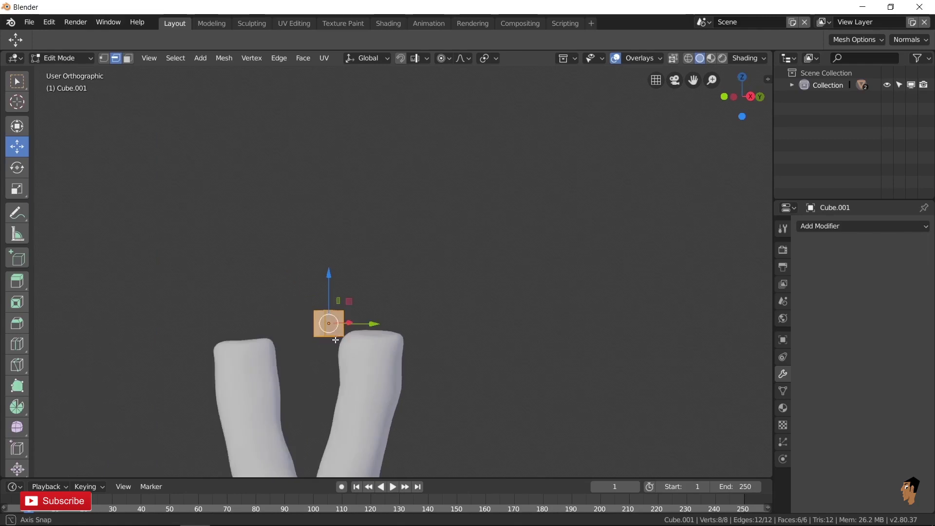
{"action": "key", "text": "KP_3"}
{"action": "key", "text": "KP_1"}
{"action": "scroll", "coordinate": [341, 293], "scroll_direction": "down", "scroll_amount": 2}
{"action": "scroll", "coordinate": [292, 220], "scroll_direction": "up", "scroll_amount": 2}
{"action": "middle_click_drag", "start_coordinate": [233, 124], "coordinate": [360, 244]}
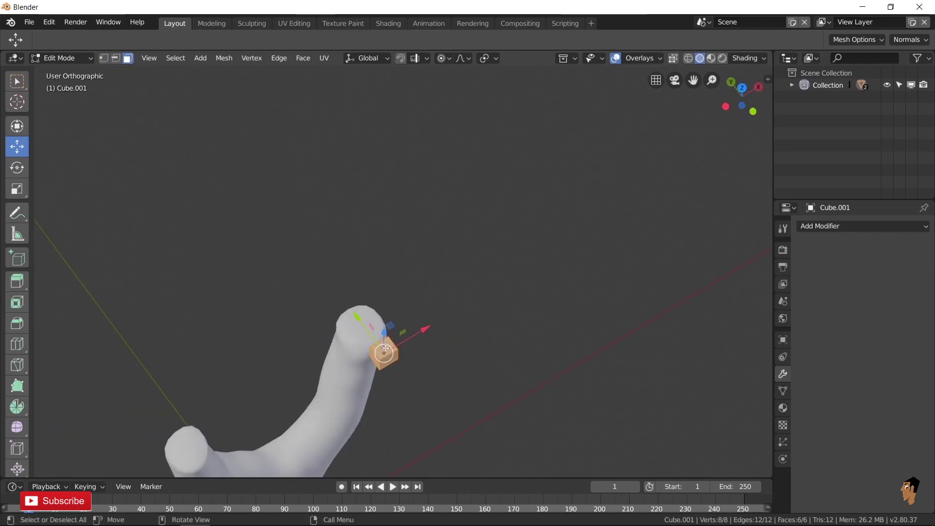
Switch to face select and pick the cube's top face.
{"action": "key", "text": "3"}
{"action": "left_click", "coordinate": [361, 341]}
{"action": "key", "text": "KP_1"}
{"action": "scroll", "coordinate": [396, 291], "scroll_direction": "down", "scroll_amount": 2}
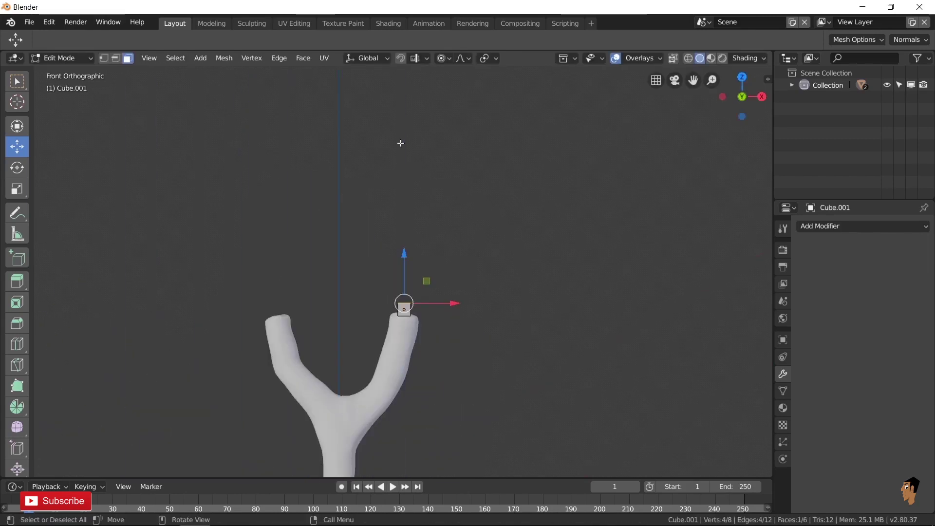
Pull the top face straight up along Z to stretch the cube into a tall column.
{"action": "key", "text": "g"}
{"action": "key", "text": "z"}
{"action": "left_click", "coordinate": [503, 192]}
{"action": "key", "text": "g"}
{"action": "key", "text": "z"}
{"action": "left_click", "coordinate": [412, 229]}
Add a Mirror modifier with Cube as mirror object and reposition the column.
{"action": "left_click", "coordinate": [862, 226]}
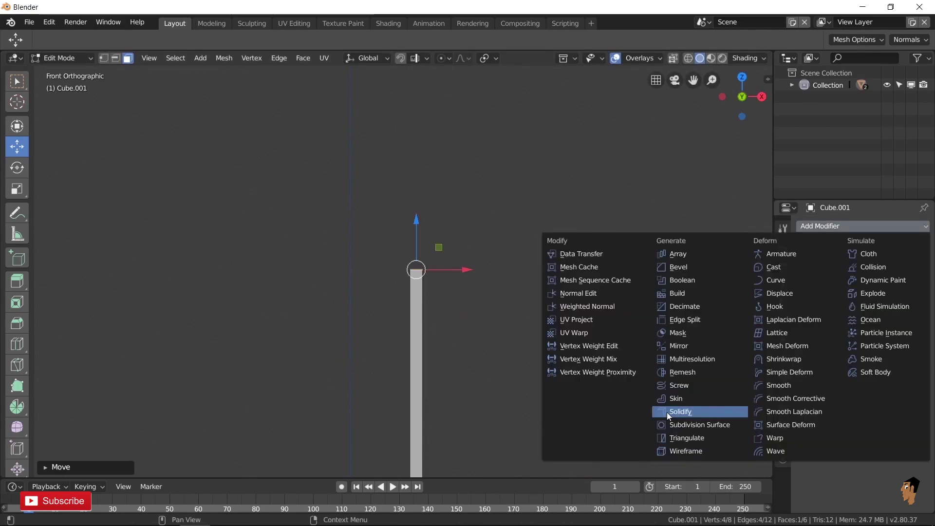
{"action": "left_click", "coordinate": [669, 411]}
{"action": "left_click", "coordinate": [410, 227]}
{"action": "mouse_move", "coordinate": [409, 228]}
{"action": "middle_mouse_down"}
{"action": "mouse_move", "coordinate": [429, 435]}
{"action": "mouse_move", "coordinate": [365, 332]}
{"action": "mouse_move", "coordinate": [442, 339]}
{"action": "mouse_move", "coordinate": [493, 276]}
{"action": "mouse_move", "coordinate": [413, 234]}
{"action": "middle_mouse_up"}
{"action": "key", "text": "g"}
{"action": "left_click", "coordinate": [418, 429]}
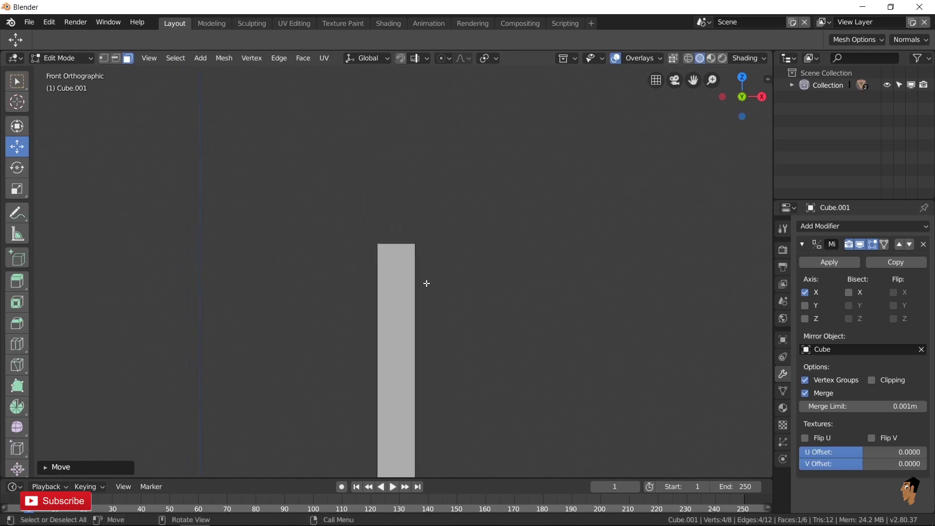
{"action": "scroll", "coordinate": [427, 284], "scroll_direction": "down", "scroll_amount": 8}
{"action": "mouse_move", "coordinate": [442, 301]}
{"action": "middle_mouse_down"}
{"action": "mouse_move", "coordinate": [305, 307]}
{"action": "mouse_move", "coordinate": [382, 203]}
{"action": "middle_mouse_up"}
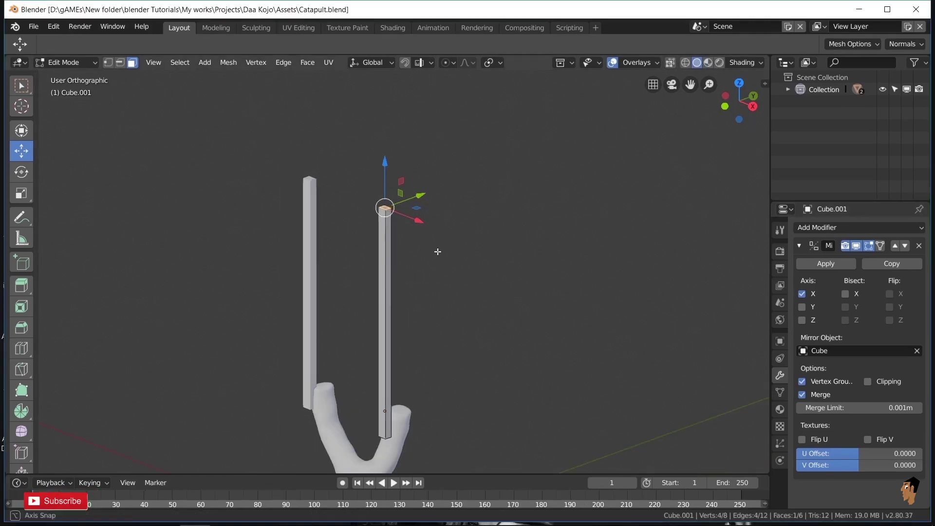
Delete all of the column's geometry except a single vertex.
{"action": "scroll", "coordinate": [436, 250], "scroll_direction": "up", "scroll_amount": 4}
{"action": "key", "text": "a"}
{"action": "scroll", "coordinate": [405, 253], "scroll_direction": "down", "scroll_amount": 3}
{"action": "scroll", "coordinate": [436, 257], "scroll_direction": "up", "scroll_amount": 3}
{"action": "scroll", "coordinate": [450, 255], "scroll_direction": "up", "scroll_amount": 1}
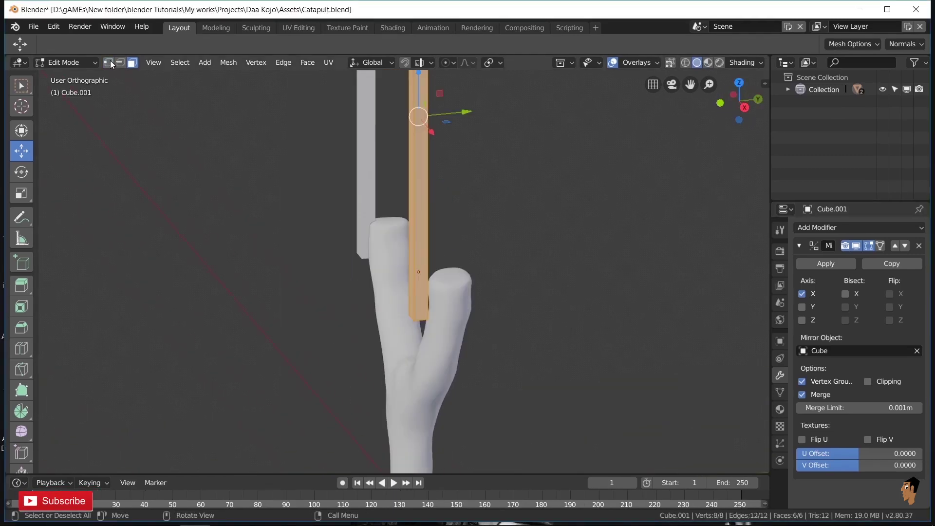
{"action": "key", "text": "1"}
{"action": "key", "text": "x"}
{"action": "left_click", "coordinate": [490, 317]}
{"action": "key", "text": "a"}
{"action": "key", "text": "KP_1"}
Move the lone vertex down onto the prong tip.
{"action": "key", "text": "g"}
{"action": "key", "text": "z"}
{"action": "left_click", "coordinate": [338, 342]}
{"action": "key", "text": "g"}
{"action": "left_click", "coordinate": [393, 345]}
{"action": "middle_click_drag", "start_coordinate": [305, 288], "coordinate": [476, 305], "text": "shift"}
Extrude three vertices straight up into a vertical wire chain.
{"action": "key", "text": "e"}
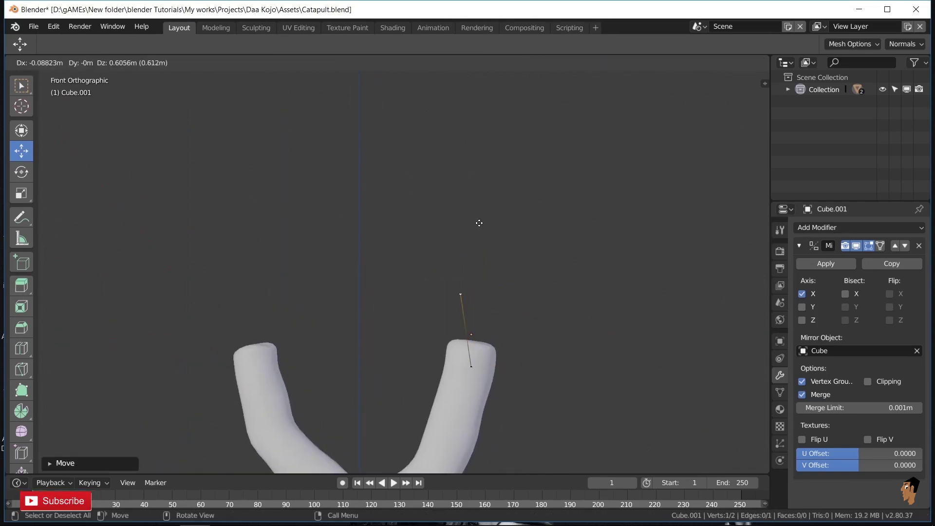
{"action": "left_click", "coordinate": [490, 173]}
{"action": "middle_click_drag", "start_coordinate": [490, 173], "coordinate": [488, 271], "text": "shift"}
{"action": "key", "text": "e"}
{"action": "left_click", "coordinate": [488, 156]}
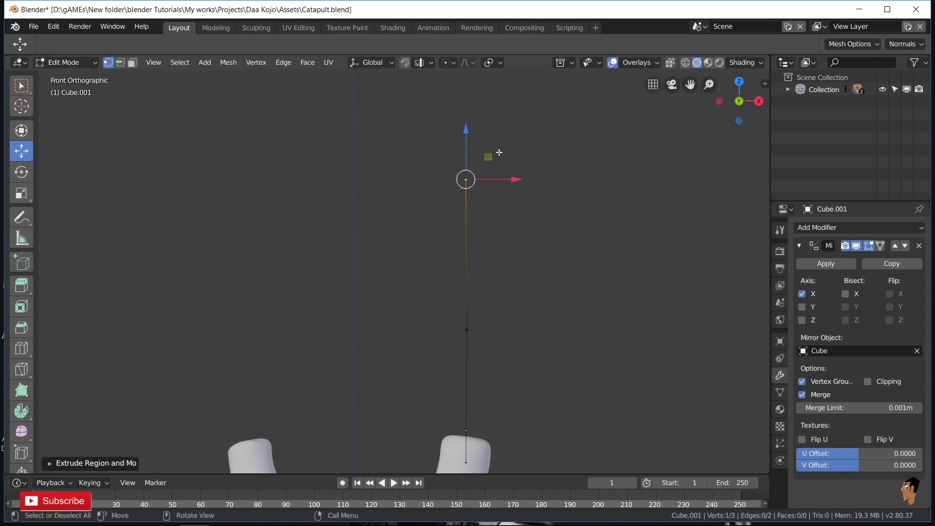
{"action": "middle_click_drag", "start_coordinate": [489, 156], "coordinate": [489, 240], "text": "shift"}
{"action": "key", "text": "e"}
{"action": "left_click", "coordinate": [490, 153]}
{"action": "scroll", "coordinate": [491, 153], "scroll_direction": "down", "scroll_amount": 4}
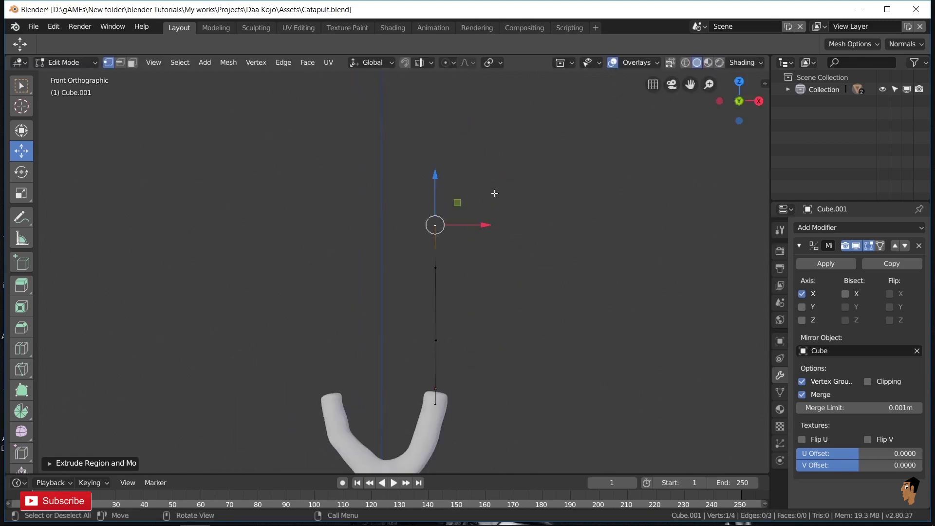
Extrude a zigzag hook at the top of the chain and adjust its vertices.
{"action": "key", "text": "e"}
{"action": "left_click", "coordinate": [508, 182]}
{"action": "key", "text": "e"}
{"action": "left_click", "coordinate": [516, 197]}
{"action": "key", "text": "e"}
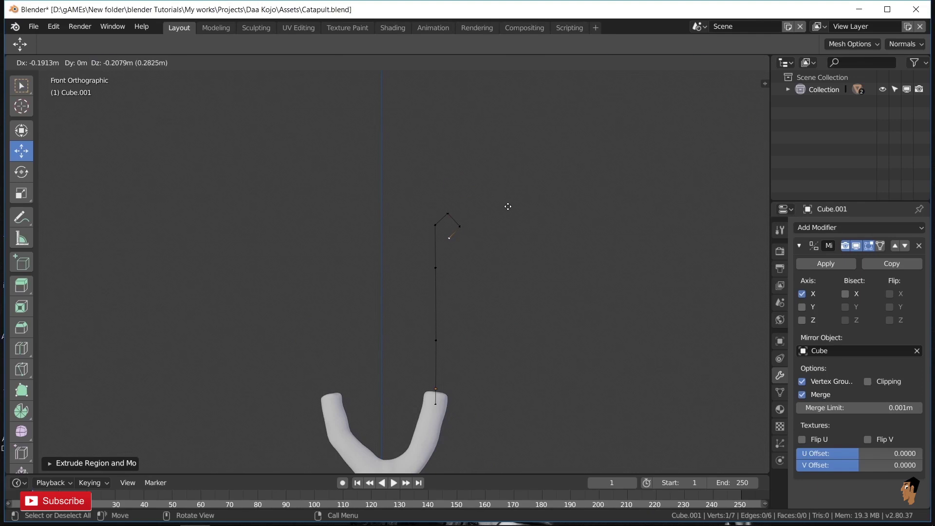
{"action": "left_click", "coordinate": [510, 223]}
{"action": "left_click_drag", "start_coordinate": [448, 239], "coordinate": [456, 226]}
{"action": "left_click", "coordinate": [450, 254]}
{"action": "left_click", "coordinate": [435, 392]}
{"action": "key", "text": "g"}
{"action": "left_click", "coordinate": [483, 414]}
{"action": "scroll", "coordinate": [488, 428], "scroll_direction": "up", "scroll_amount": 2}
{"action": "scroll", "coordinate": [488, 427], "scroll_direction": "down", "scroll_amount": 4}
Frame the vertex chain and view it from the top.
{"action": "key", "text": "Tab"}
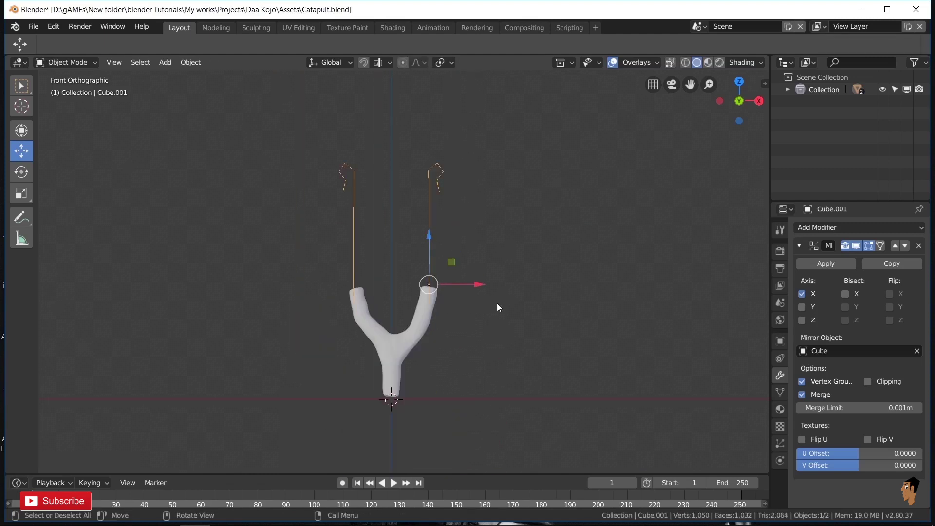
{"action": "key", "text": "Tab"}
{"action": "scroll", "coordinate": [411, 244], "scroll_direction": "up", "scroll_amount": 4}
{"action": "key", "text": "KP_Divide"}
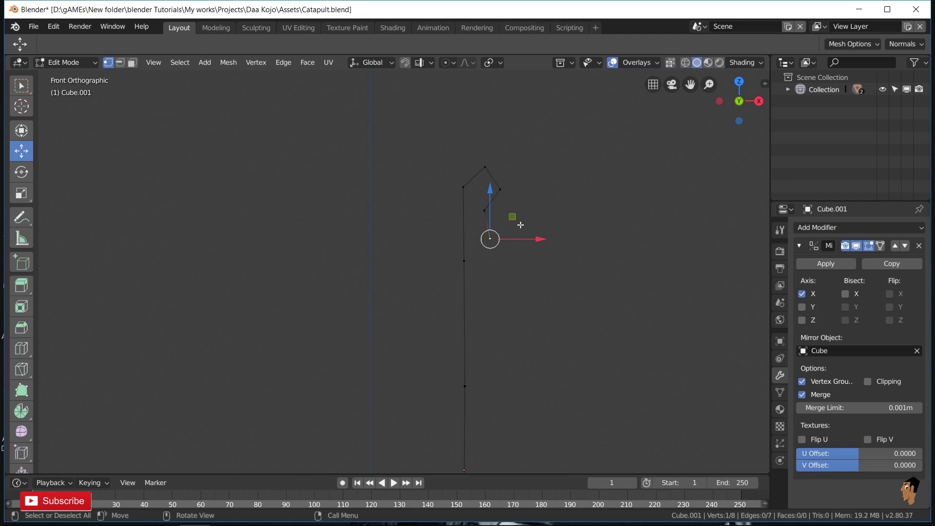
{"action": "key", "text": "KP_7"}
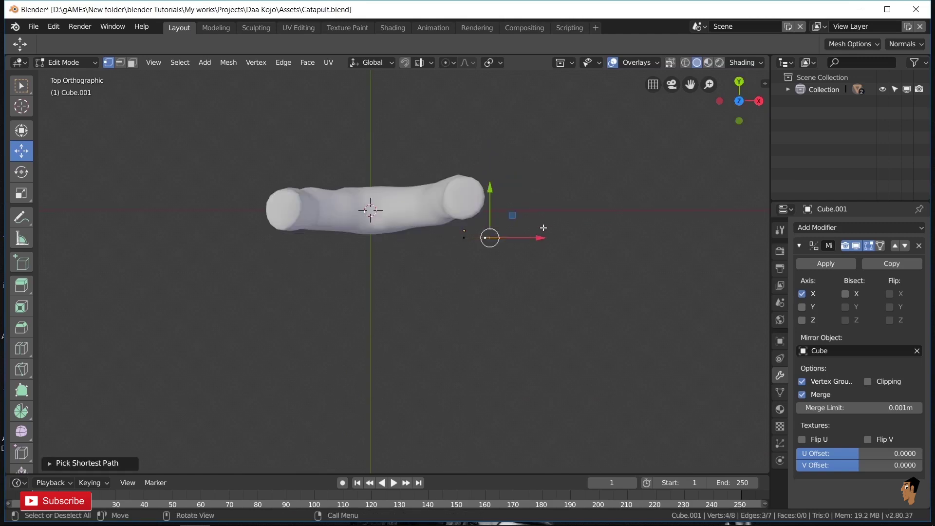
{"action": "middle_click_drag", "start_coordinate": [543, 228], "coordinate": [483, 131]}
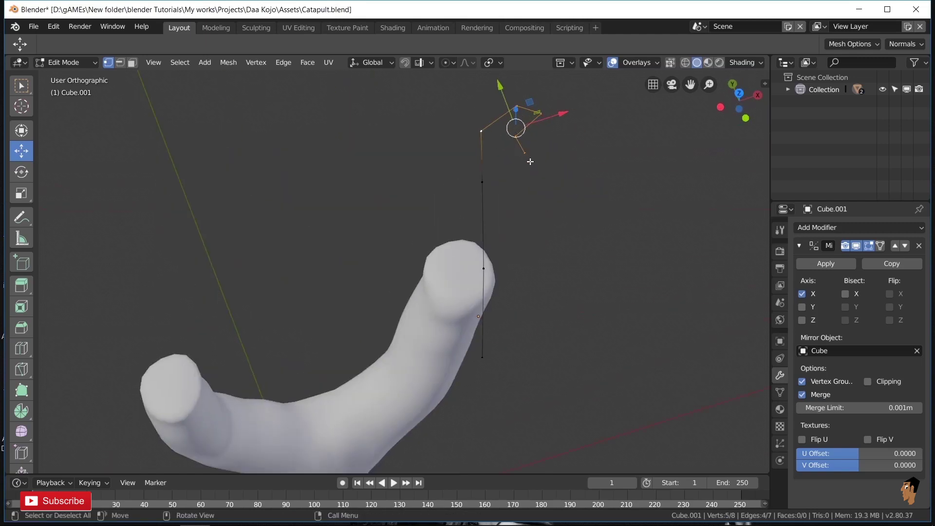
{"action": "key", "text": "KP_7"}
Rotate the zigzag hook and shift it along Y, then return to Object Mode.
{"action": "key", "text": "r"}
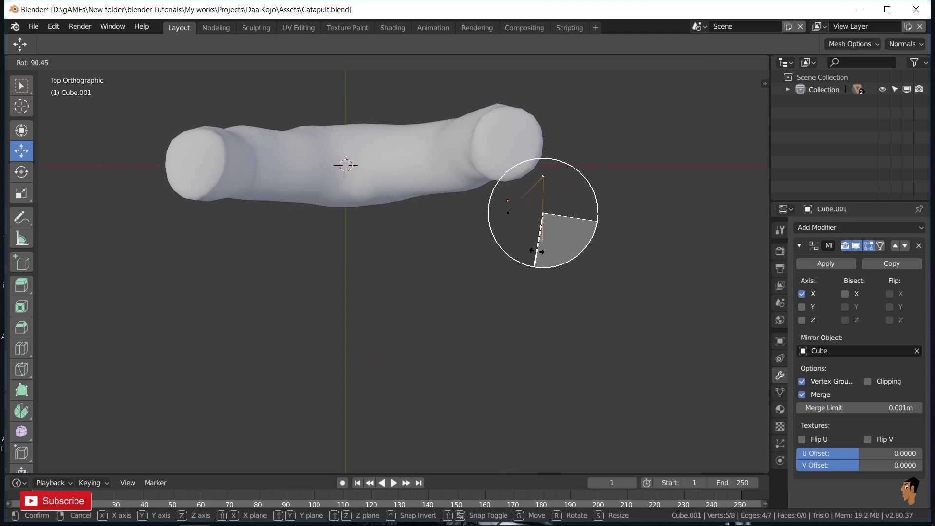
{"action": "left_click", "coordinate": [537, 252]}
{"action": "key", "text": "g"}
{"action": "key", "text": "y"}
{"action": "key", "text": "KP_3"}
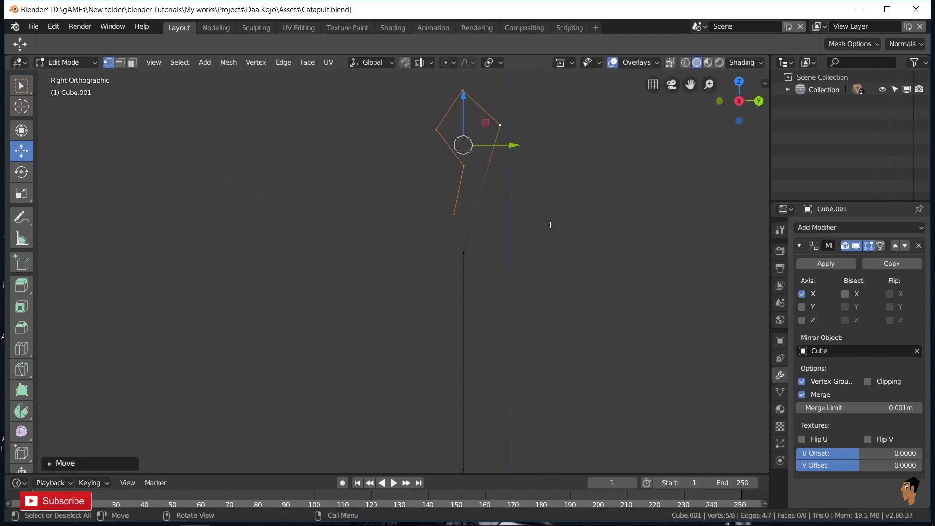
{"action": "left_click", "coordinate": [489, 190]}
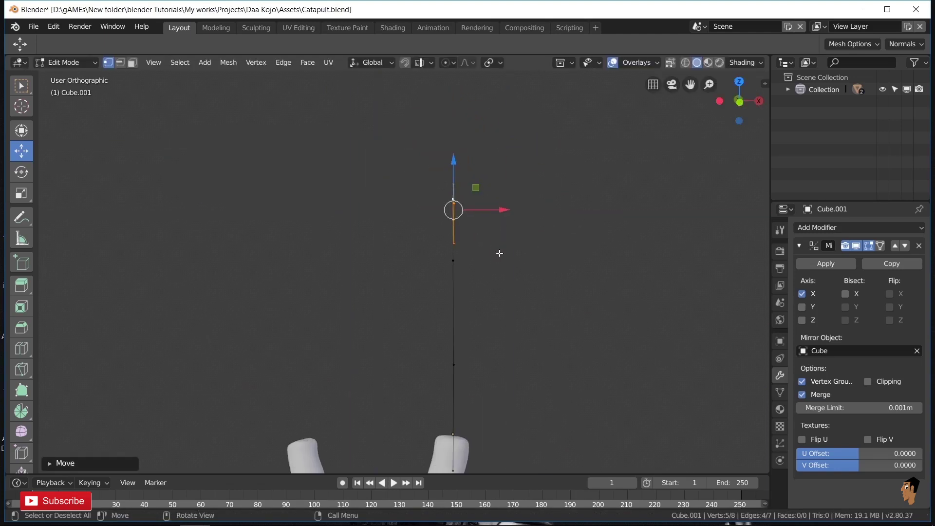
{"action": "key", "text": "Tab"}
{"action": "mouse_move", "coordinate": [519, 203]}
{"action": "middle_mouse_down"}
{"action": "mouse_move", "coordinate": [416, 259]}
{"action": "mouse_move", "coordinate": [580, 185]}
{"action": "mouse_move", "coordinate": [537, 196]}
{"action": "middle_mouse_up"}
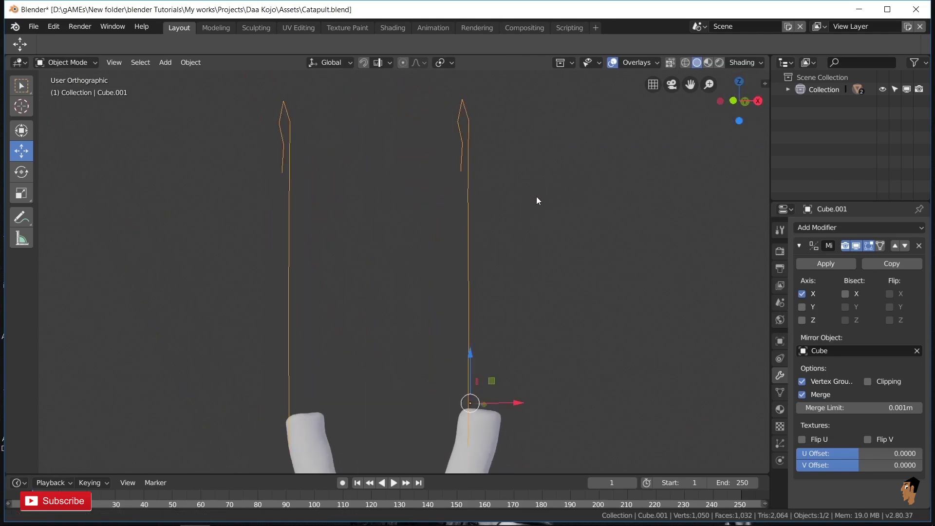
Duplicate the wire path in place and move the copy into a new Collection 2.
{"action": "key", "text": "Tab"}
{"action": "key", "text": "Tab"}
{"action": "key", "text": "KP_3"}
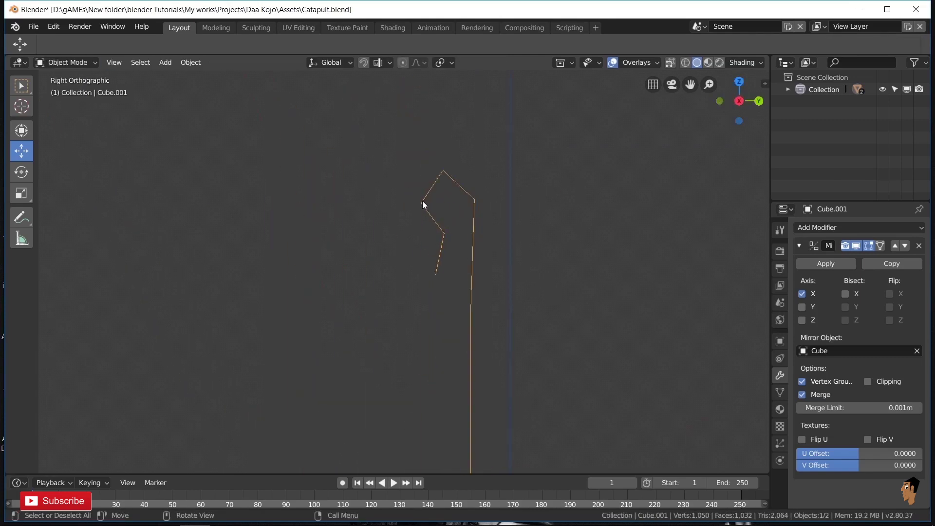
{"action": "key", "text": "Tab"}
{"action": "key", "text": "g"}
{"action": "key", "text": "Escape"}
{"action": "key", "text": "Tab"}
{"action": "middle_click_drag", "start_coordinate": [422, 201], "coordinate": [540, 253]}
{"action": "key", "text": "m"}
{"action": "left_click", "coordinate": [426, 336]}
{"action": "left_click", "coordinate": [486, 338]}
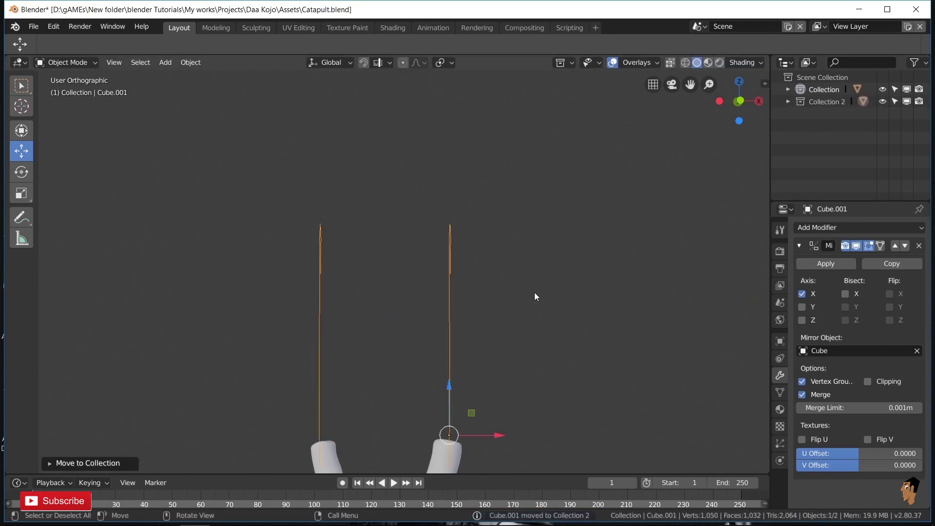
Put the working copy back in Collection and convert it to a curve.
{"action": "key", "text": "m"}
{"action": "left_click", "coordinate": [599, 186]}
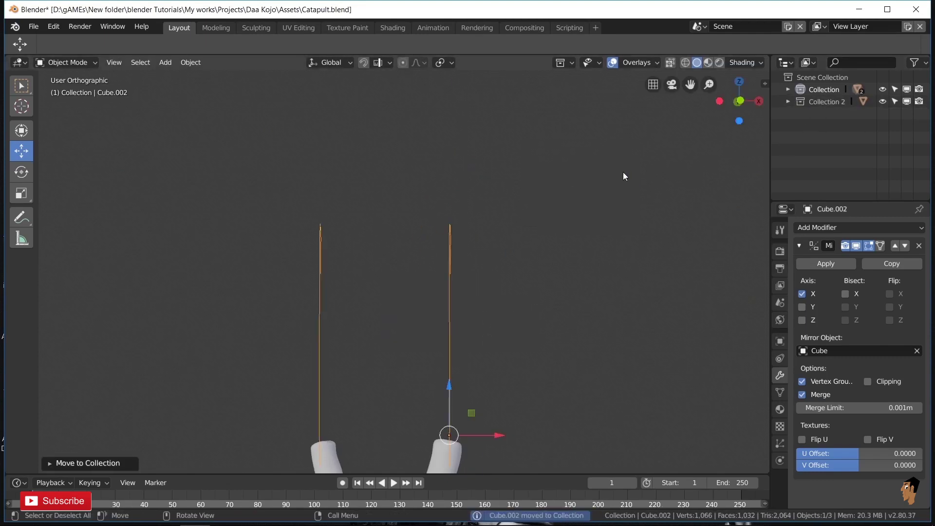
{"action": "scroll", "coordinate": [461, 268], "scroll_direction": "up", "scroll_amount": 2}
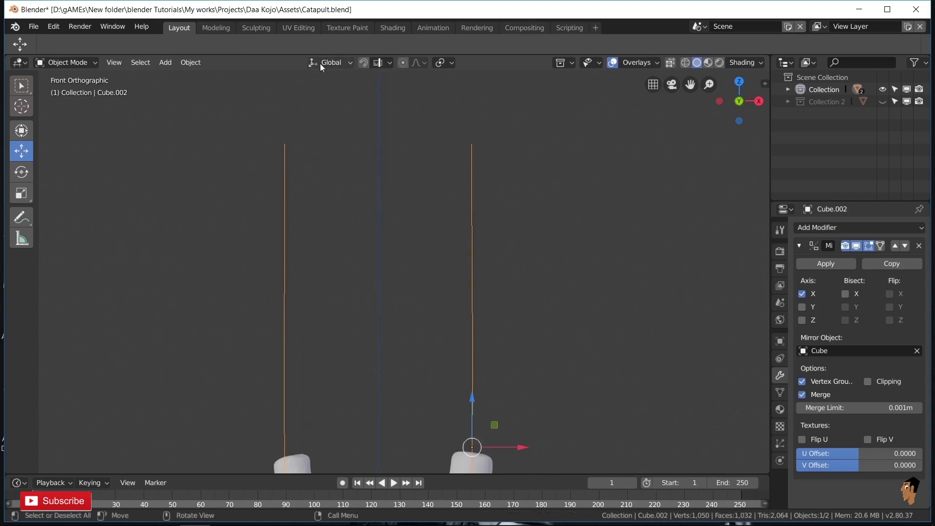
{"action": "left_click", "coordinate": [190, 63]}
{"action": "left_click", "coordinate": [366, 379]}
{"action": "key", "text": "Tab"}
{"action": "key", "text": "Tab"}
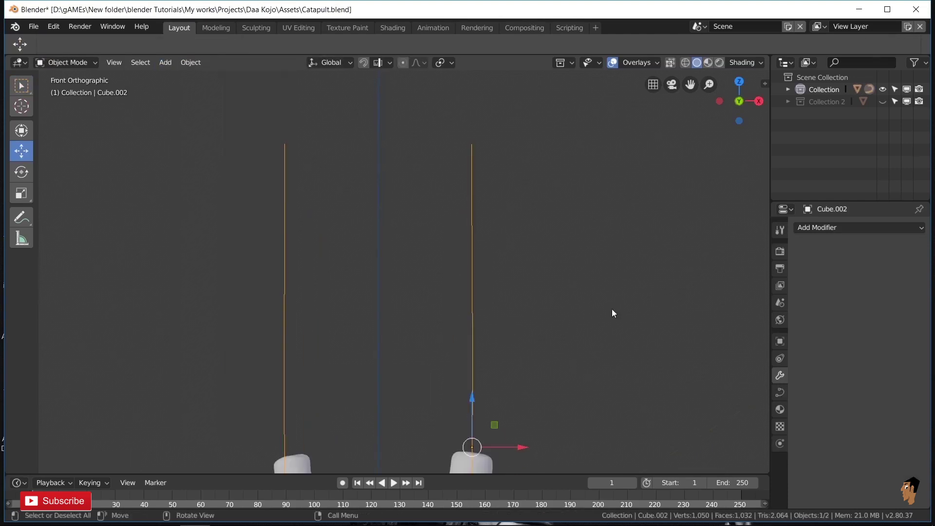
Set the curve's Geometry Bevel Depth to 1.16m to thicken the wires into tubes.
{"action": "left_click", "coordinate": [779, 392]}
{"action": "left_click", "coordinate": [880, 342]}
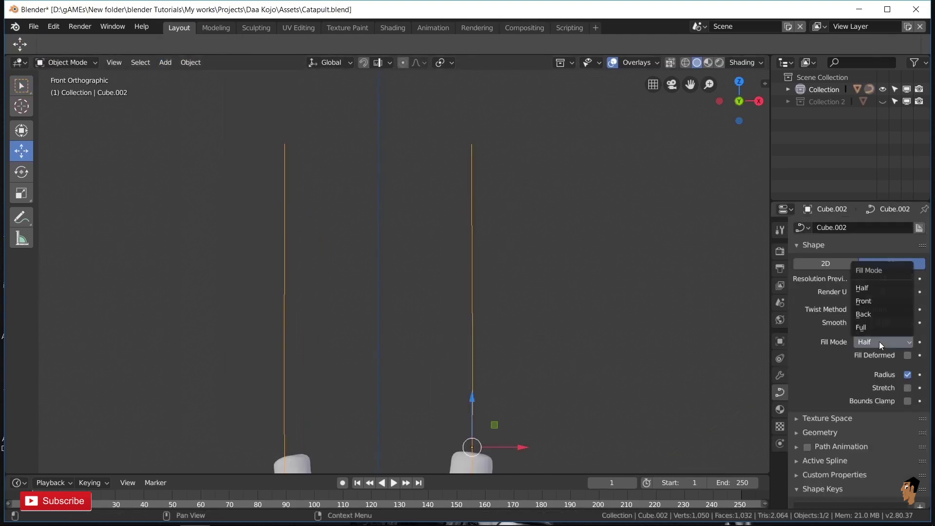
{"action": "left_click", "coordinate": [798, 432]}
{"action": "scroll", "coordinate": [829, 429], "scroll_direction": "down", "scroll_amount": 5}
{"action": "left_click_drag", "start_coordinate": [883, 429], "coordinate": [911, 429]}
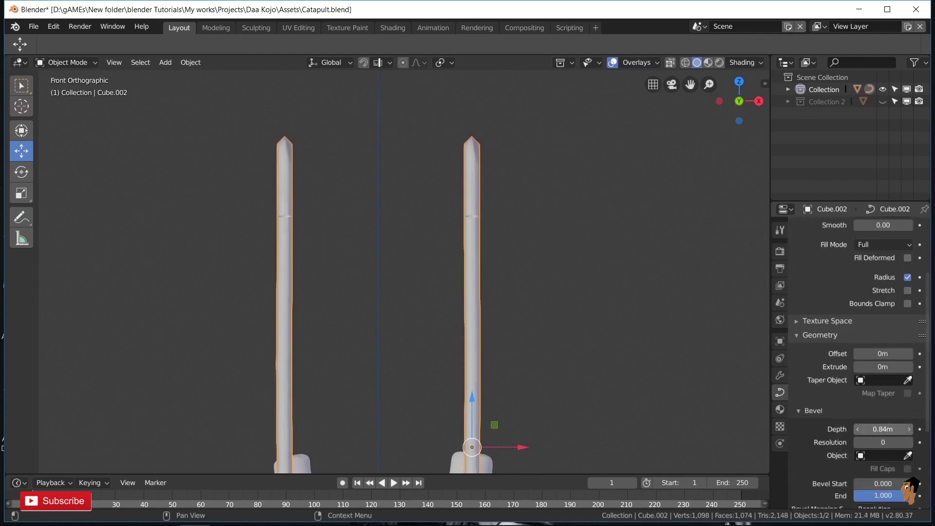
{"action": "middle_click_drag", "start_coordinate": [536, 292], "coordinate": [541, 312]}
{"action": "left_click_drag", "start_coordinate": [883, 429], "coordinate": [906, 430]}
{"action": "mouse_move", "coordinate": [511, 312]}
{"action": "middle_mouse_down"}
{"action": "mouse_move", "coordinate": [546, 332]}
{"action": "mouse_move", "coordinate": [631, 321]}
{"action": "middle_mouse_up"}
{"action": "key", "text": "KP_1"}
{"action": "left_click_drag", "start_coordinate": [883, 429], "coordinate": [897, 429]}
{"action": "middle_click_drag", "start_coordinate": [563, 302], "coordinate": [552, 396]}
Scale the tubes along X twice so they sit over the prongs.
{"action": "key", "text": "s"}
{"action": "key", "text": "x"}
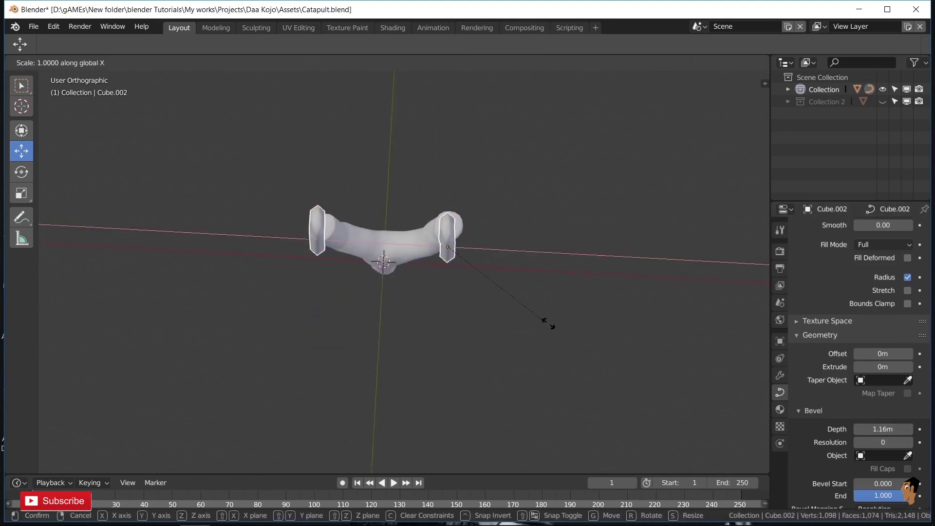
{"action": "left_click", "coordinate": [555, 325]}
{"action": "key", "text": "KP_1"}
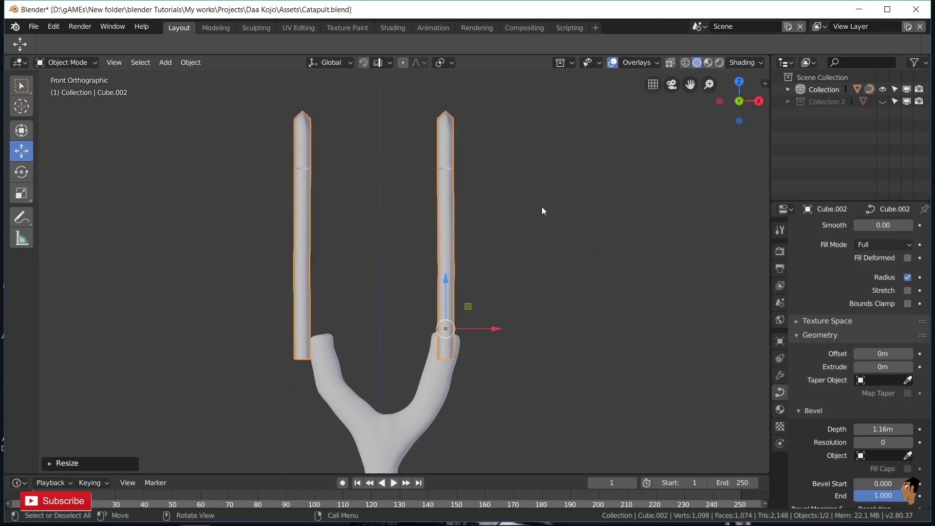
{"action": "key", "text": "s"}
{"action": "key", "text": "x"}
{"action": "left_click", "coordinate": [487, 300]}
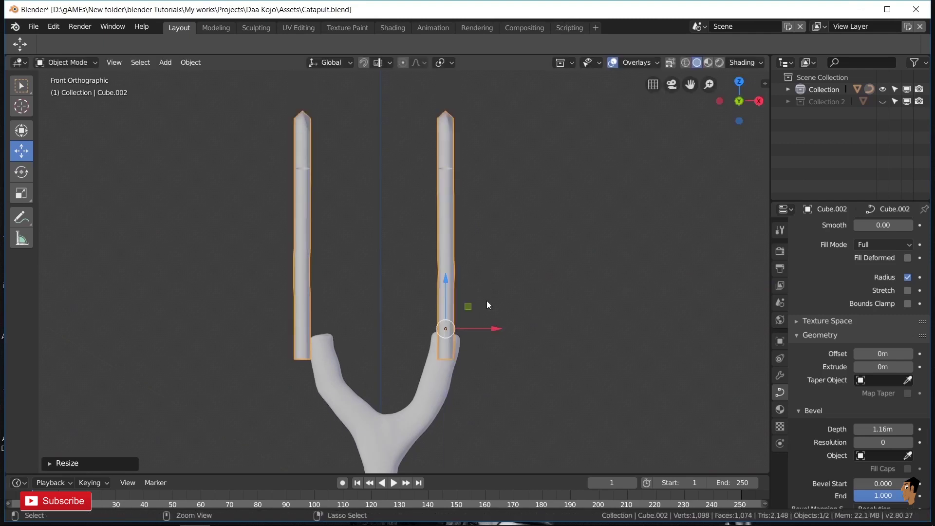
{"action": "middle_click_drag", "start_coordinate": [476, 319], "coordinate": [476, 349]}
Bend the prong tops by moving their hook points in curve Edit Mode.
{"action": "key", "text": "Tab"}
{"action": "key", "text": "KP_1"}
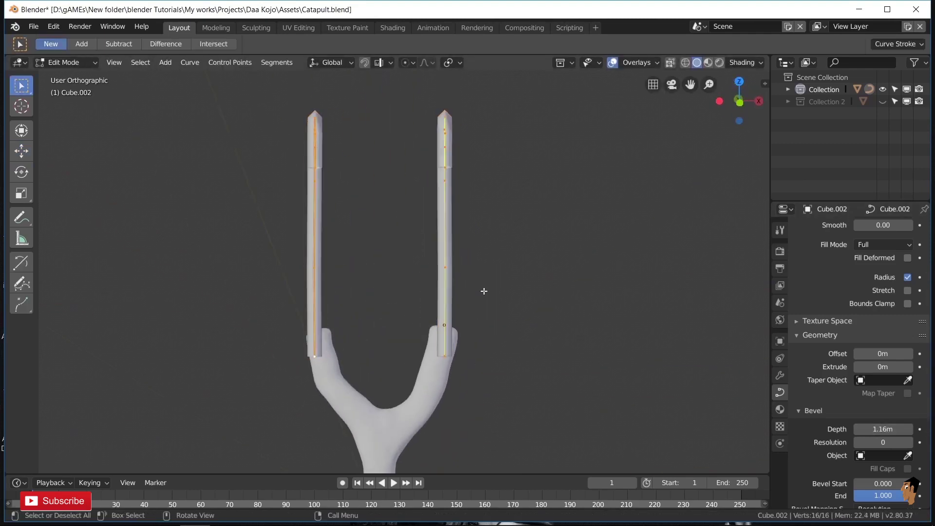
{"action": "key", "text": "KP_3"}
{"action": "middle_click_drag", "start_coordinate": [460, 229], "coordinate": [465, 255], "text": "shift"}
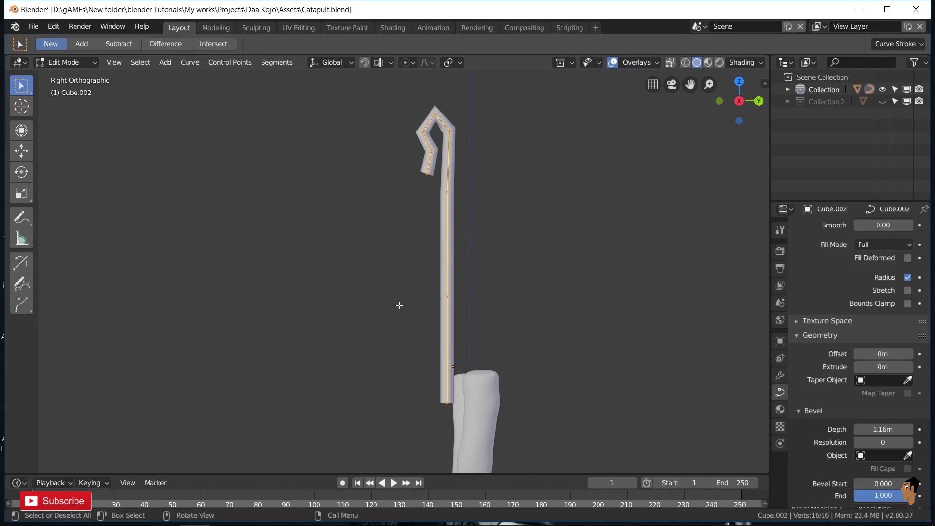
{"action": "mouse_move", "coordinate": [489, 200]}
{"action": "left_mouse_down"}
{"action": "mouse_move", "coordinate": [499, 201]}
{"action": "mouse_move", "coordinate": [492, 180]}
{"action": "left_mouse_up"}
{"action": "key", "text": "KP_4"}
{"action": "scroll", "coordinate": [499, 305], "scroll_direction": "up", "scroll_amount": 2}
{"action": "key", "text": "KP_6"}
{"action": "key", "text": "KP_4"}
{"action": "key", "text": "KP_4"}
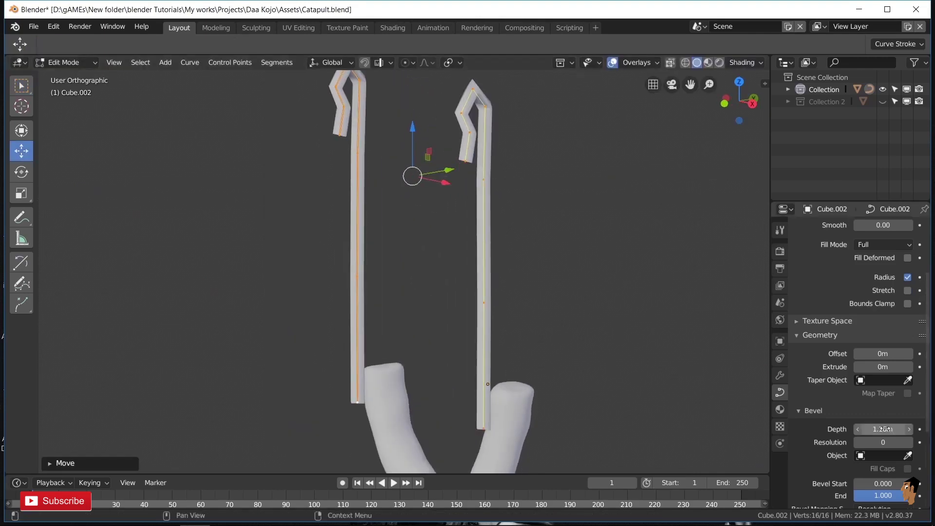
Set the curve's Bevel Resolution to 1 and shift a curve point along Y.
{"action": "left_click", "coordinate": [909, 443]}
{"action": "key", "text": "KP_6"}
{"action": "key", "text": "KP_6"}
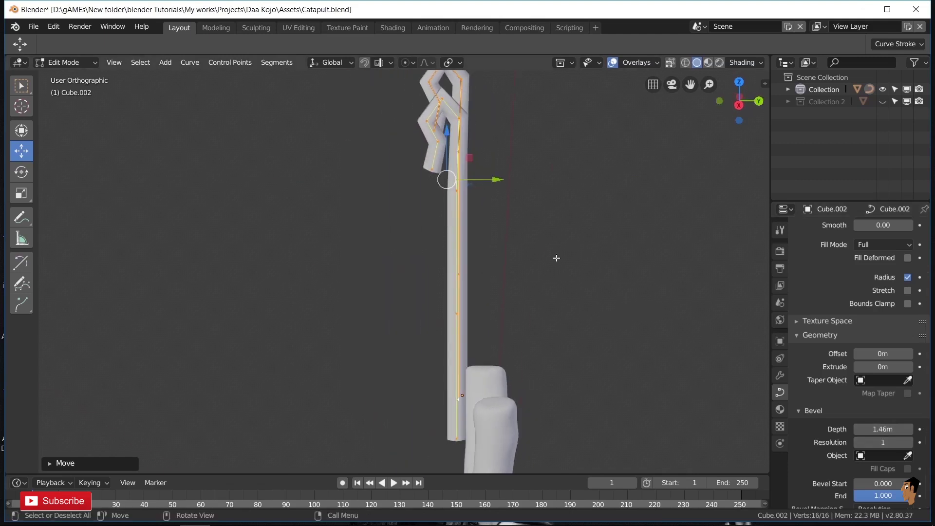
{"action": "key", "text": "g"}
{"action": "key", "text": "y"}
{"action": "left_click", "coordinate": [473, 153]}
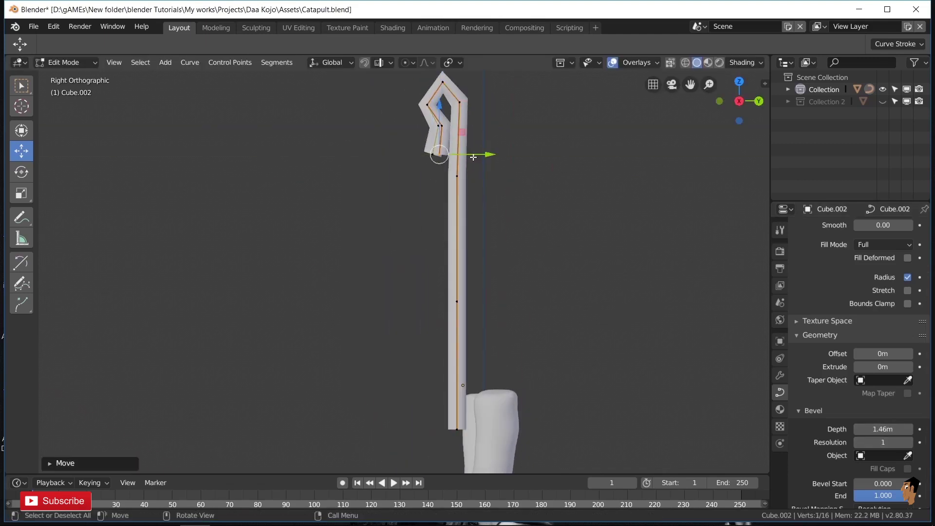
{"action": "key", "text": "Tab"}
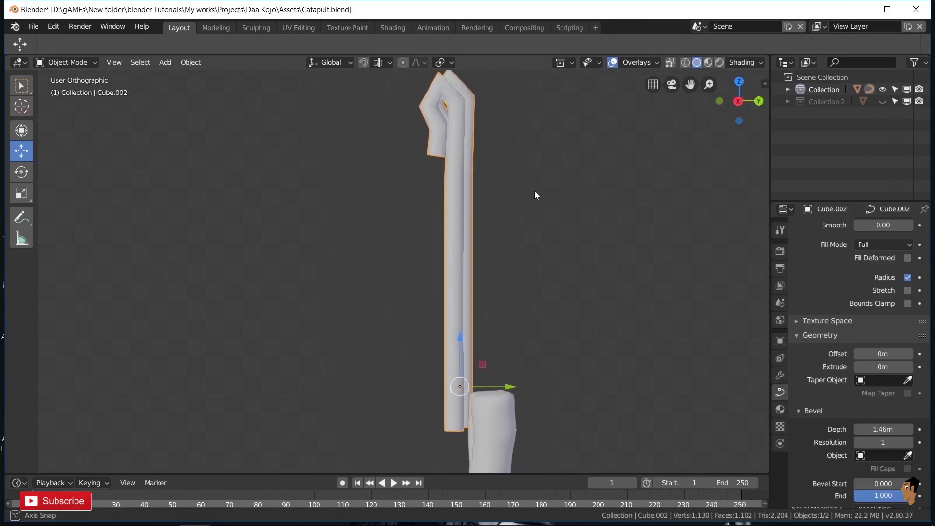
Delete the left prong's control points, keeping only the right-prong strand.
{"action": "middle_click_drag", "start_coordinate": [604, 199], "coordinate": [663, 203]}
{"action": "left_click", "coordinate": [780, 375]}
{"action": "scroll", "coordinate": [273, 204], "scroll_direction": "down", "scroll_amount": 2}
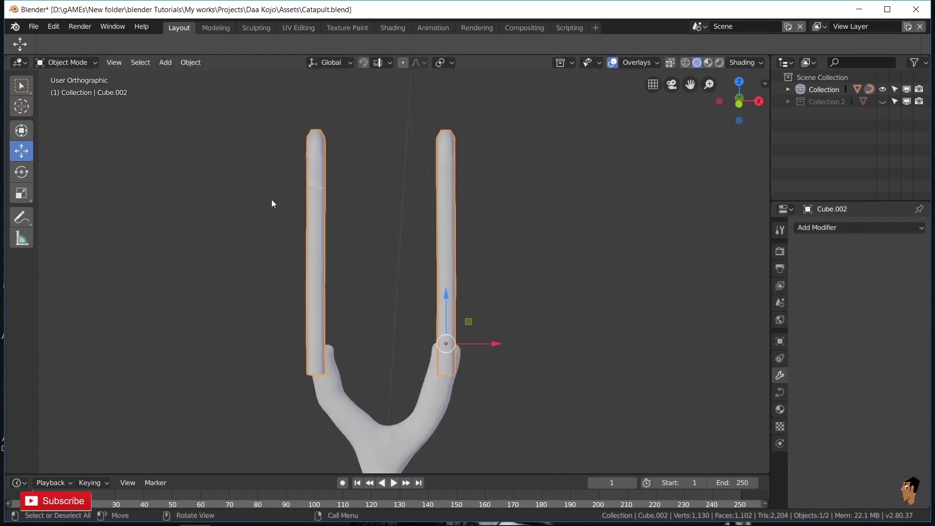
{"action": "key", "text": "Tab"}
{"action": "left_click_drag", "start_coordinate": [271, 101], "coordinate": [388, 367]}
{"action": "key", "text": "x"}
{"action": "mouse_move", "coordinate": [376, 408]}
{"action": "middle_mouse_down"}
{"action": "mouse_move", "coordinate": [507, 379]}
{"action": "mouse_move", "coordinate": [460, 278]}
{"action": "mouse_move", "coordinate": [401, 242]}
{"action": "mouse_move", "coordinate": [324, 99]}
{"action": "middle_mouse_up"}
{"action": "left_click_drag", "start_coordinate": [281, 73], "coordinate": [387, 323]}
{"action": "key", "text": "x"}
{"action": "left_click", "coordinate": [371, 384]}
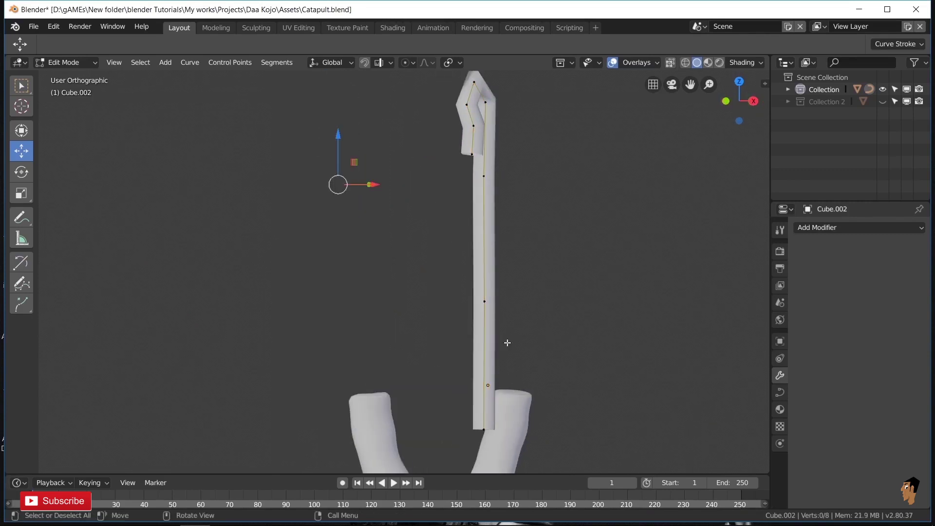
{"action": "key", "text": "Tab"}
{"action": "mouse_move", "coordinate": [524, 326]}
{"action": "middle_mouse_down"}
{"action": "mouse_move", "coordinate": [572, 322]}
{"action": "mouse_move", "coordinate": [537, 342]}
{"action": "mouse_move", "coordinate": [535, 358]}
{"action": "middle_mouse_up"}
Add a Subdivision Surface modifier to the cord strand.
{"action": "left_click", "coordinate": [827, 228]}
{"action": "left_click", "coordinate": [710, 372]}
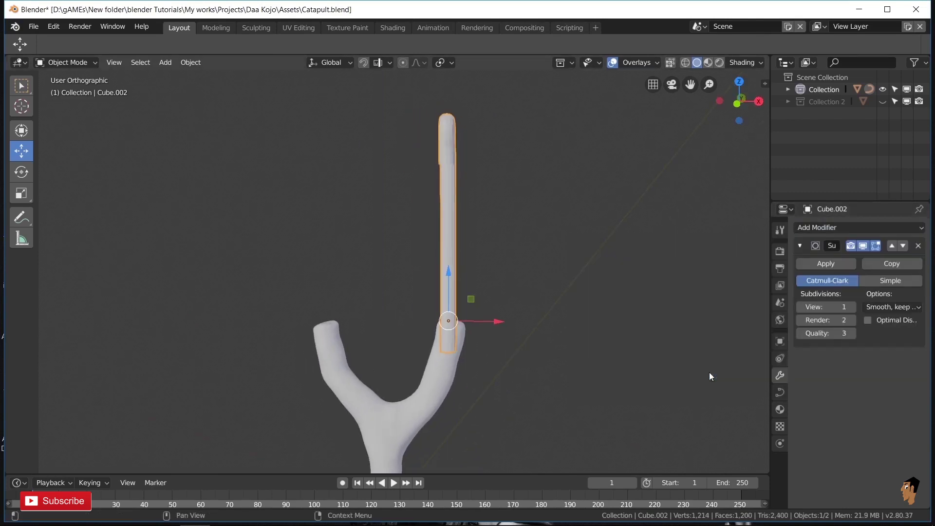
{"action": "middle_click_drag", "start_coordinate": [710, 372], "coordinate": [423, 327]}
{"action": "key", "text": "KP_3"}
{"action": "scroll", "coordinate": [535, 287], "scroll_direction": "up", "scroll_amount": 4}
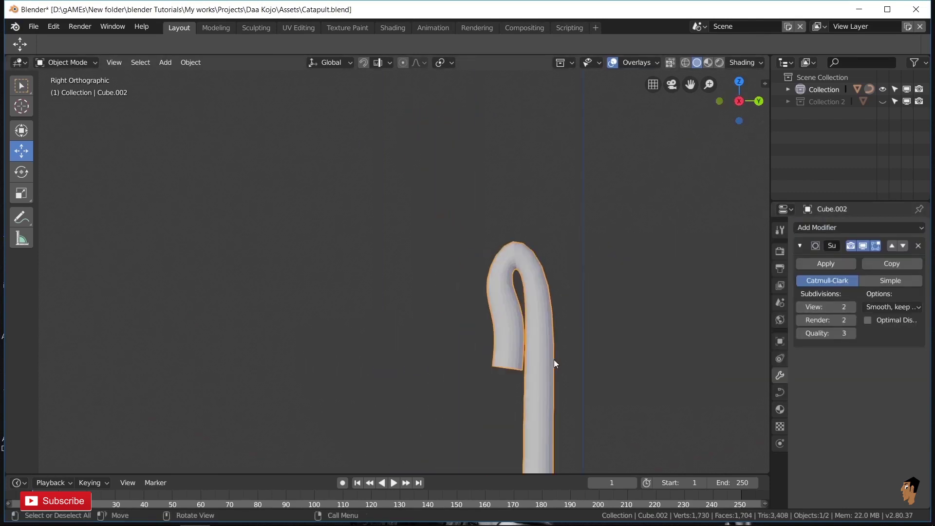
Subdivide the strand's top segment and move the hook points into a loop.
{"action": "key", "text": "Tab"}
{"action": "key", "text": "g"}
{"action": "left_click", "coordinate": [512, 292]}
{"action": "left_click", "coordinate": [463, 257], "text": "shift"}
{"action": "right_click", "coordinate": [511, 268]}
{"action": "left_click", "coordinate": [512, 268]}
{"action": "middle_click_drag", "start_coordinate": [454, 286], "coordinate": [457, 382]}
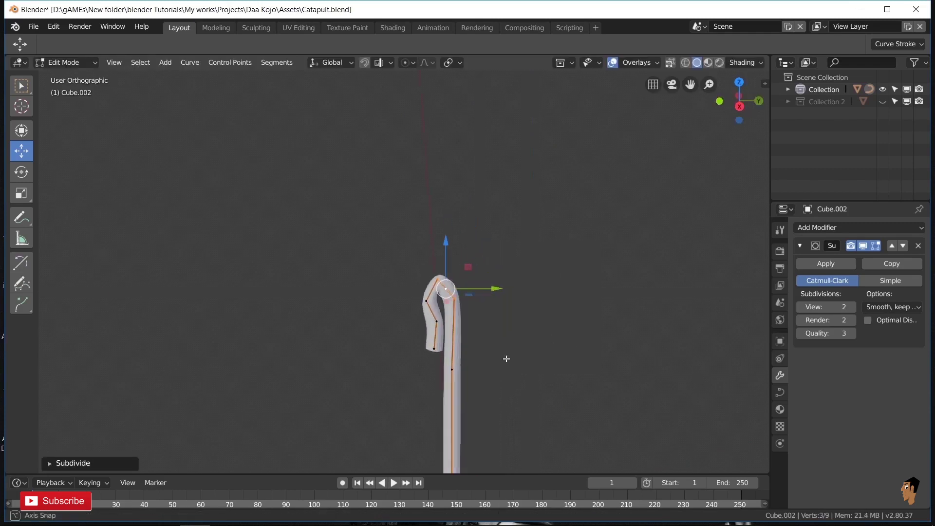
{"action": "left_click", "coordinate": [457, 382]}
{"action": "key", "text": "g"}
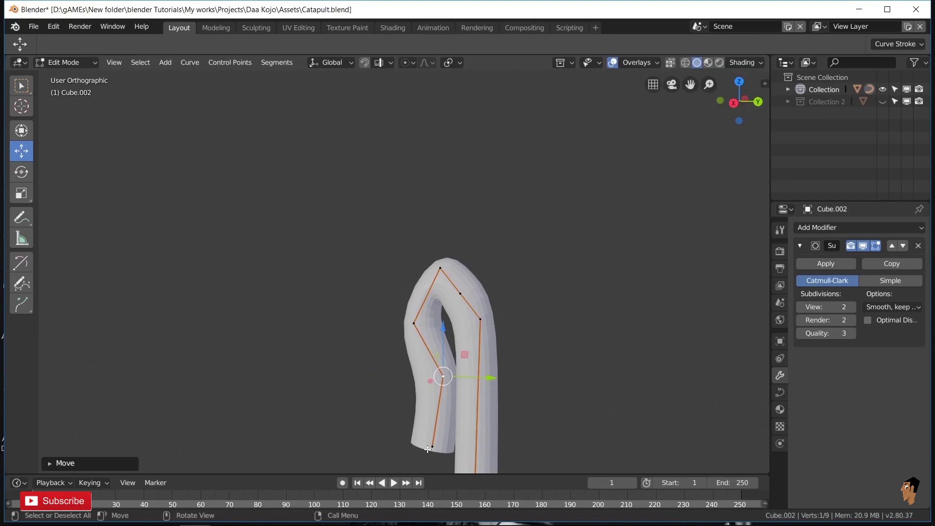
Add a Mirror modifier with Cube as the mirror object.
{"action": "middle_click_drag", "start_coordinate": [457, 382], "coordinate": [863, 235]}
{"action": "left_click", "coordinate": [864, 235]}
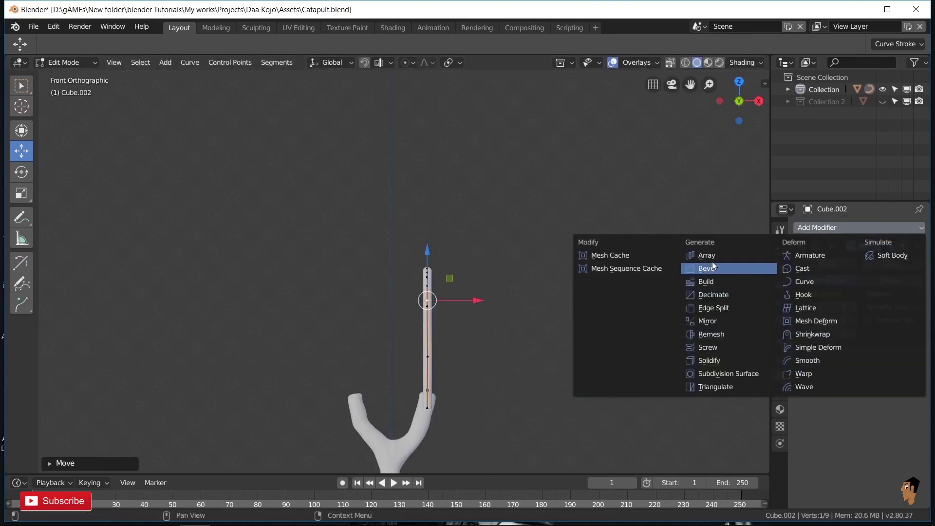
{"action": "left_click", "coordinate": [752, 375]}
{"action": "left_click", "coordinate": [402, 440]}
{"action": "mouse_move", "coordinate": [472, 411]}
{"action": "middle_mouse_down", "text": "shift"}
{"action": "mouse_move", "coordinate": [492, 354]}
{"action": "mouse_move", "coordinate": [531, 378]}
{"action": "middle_mouse_up", "text": "shift"}
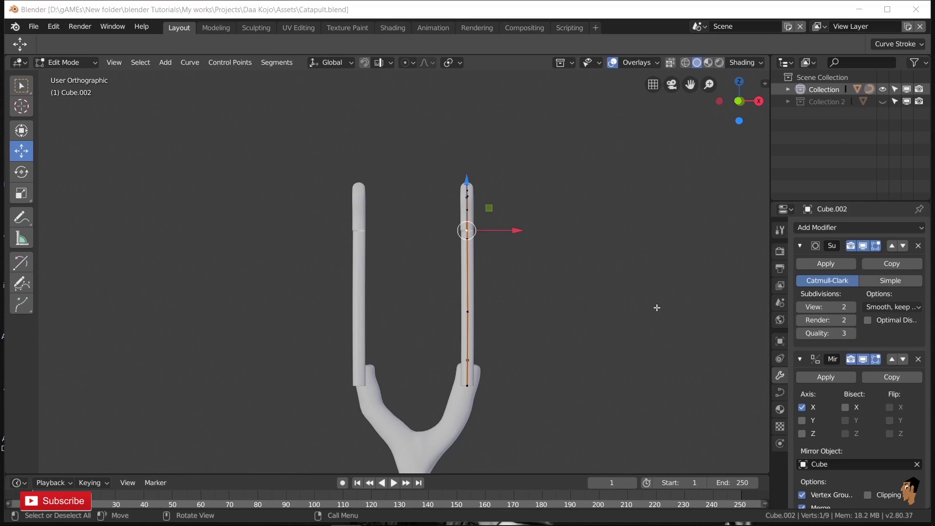
Move the strand's top along Y to round out the hook.
{"action": "middle_click_drag", "start_coordinate": [130, 301], "coordinate": [319, 236]}
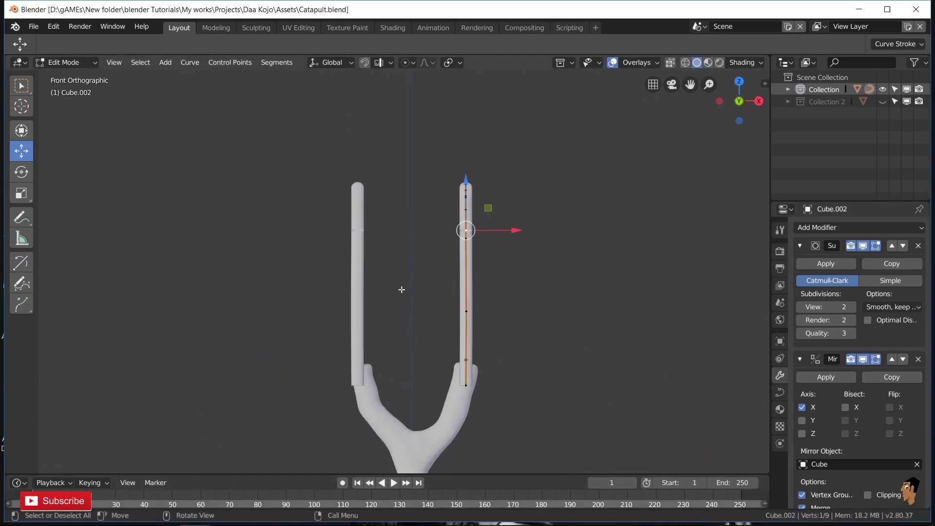
{"action": "scroll", "coordinate": [458, 198], "scroll_direction": "up", "scroll_amount": 3}
{"action": "mouse_move", "coordinate": [457, 199]}
{"action": "middle_mouse_down"}
{"action": "mouse_move", "coordinate": [354, 238]}
{"action": "mouse_move", "coordinate": [452, 217]}
{"action": "middle_mouse_up"}
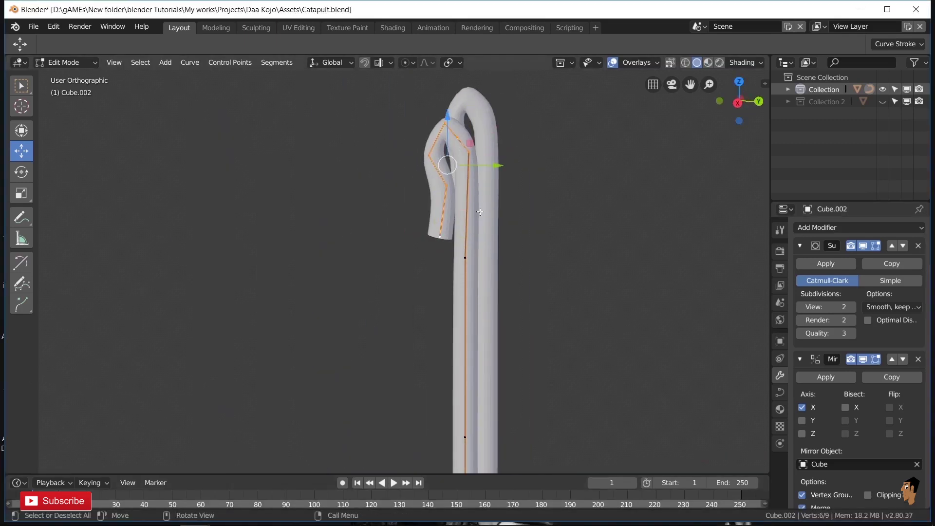
{"action": "key", "text": "r"}
{"action": "right_click", "coordinate": [514, 270]}
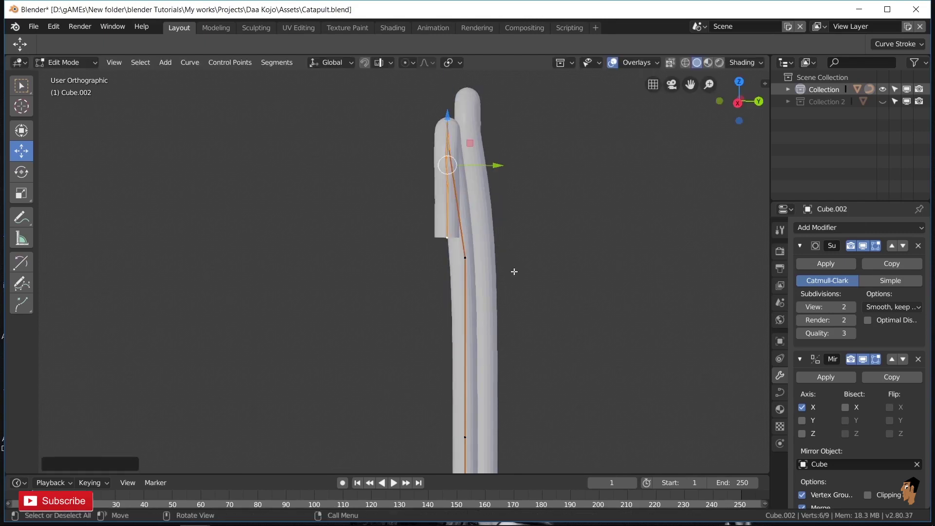
{"action": "key", "text": "g"}
{"action": "key", "text": "y"}
{"action": "left_click", "coordinate": [497, 165]}
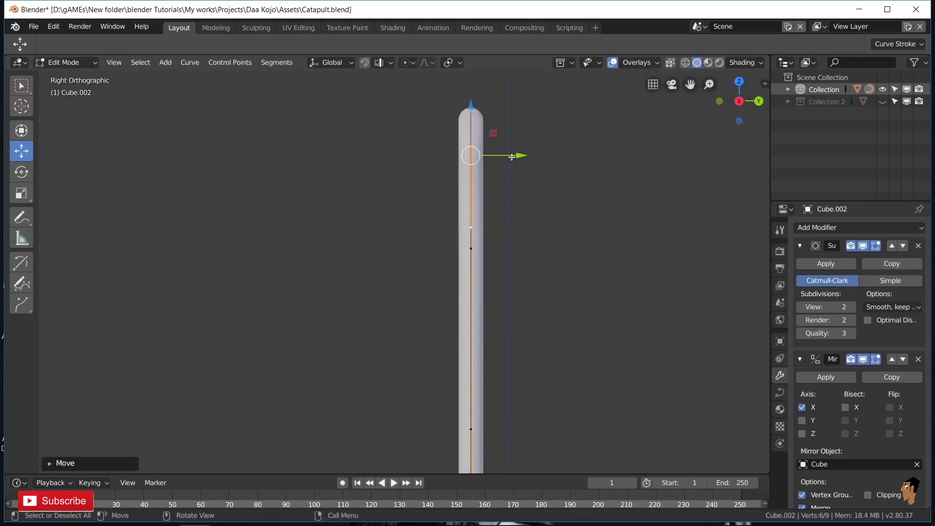
{"action": "middle_click_drag", "start_coordinate": [389, 224], "coordinate": [482, 224]}
{"action": "scroll", "coordinate": [483, 223], "scroll_direction": "down", "scroll_amount": 3}
{"action": "key", "text": "KP_1"}
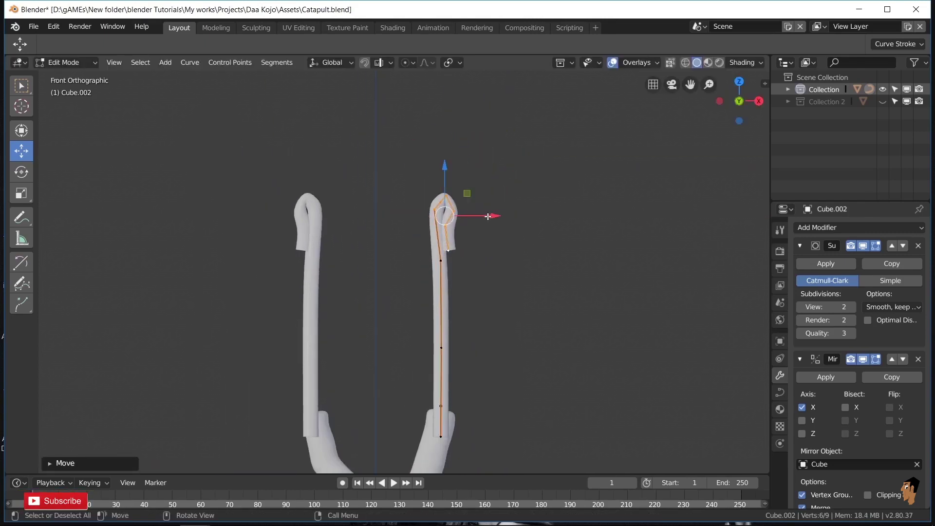
{"action": "scroll", "coordinate": [460, 290], "scroll_direction": "up", "scroll_amount": 2}
{"action": "key", "text": "Tab"}
Switch viewport lighting to MatCap with a bluish matcap.
{"action": "scroll", "coordinate": [342, 220], "scroll_direction": "up", "scroll_amount": 4}
{"action": "left_click", "coordinate": [746, 63]}
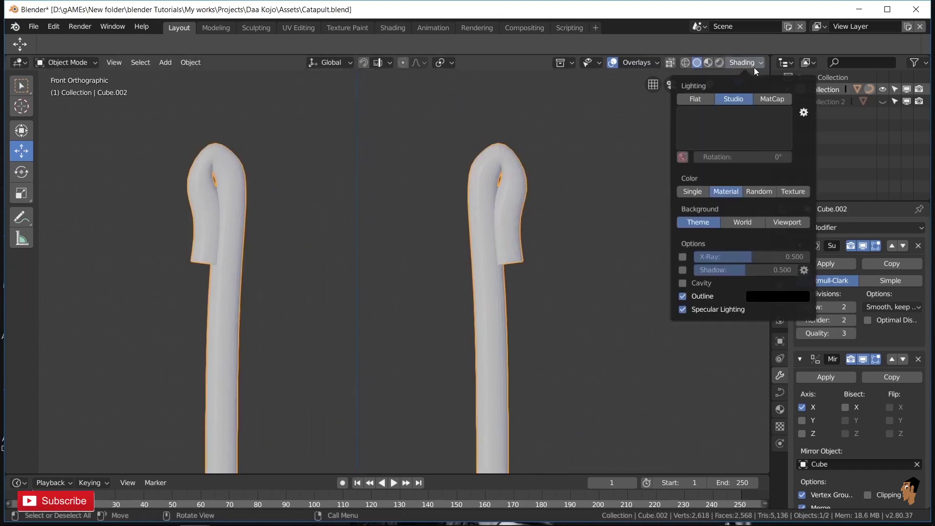
{"action": "left_click", "coordinate": [775, 100]}
{"action": "left_click", "coordinate": [734, 128]}
{"action": "left_click", "coordinate": [645, 167]}
{"action": "scroll", "coordinate": [455, 271], "scroll_direction": "down", "scroll_amount": 3}
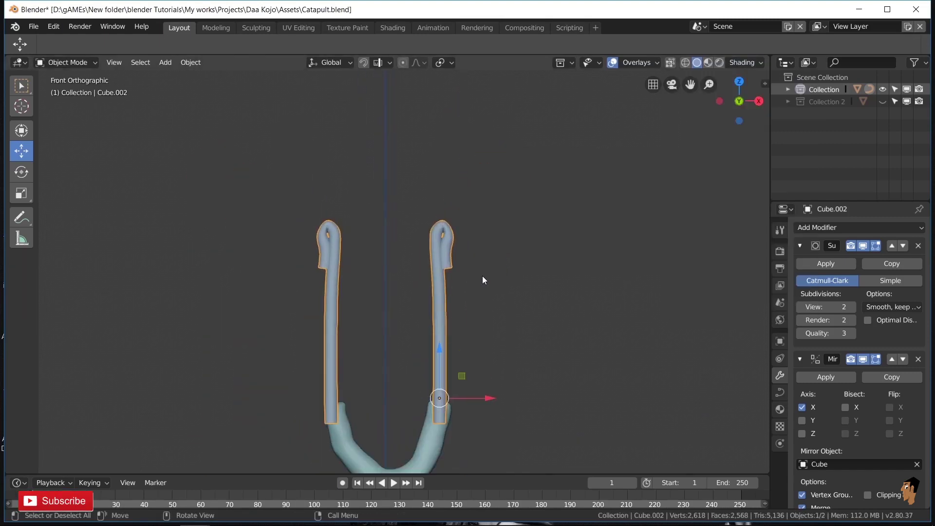
{"action": "scroll", "coordinate": [483, 276], "scroll_direction": "up", "scroll_amount": 2}
{"action": "key", "text": "shift+a"}
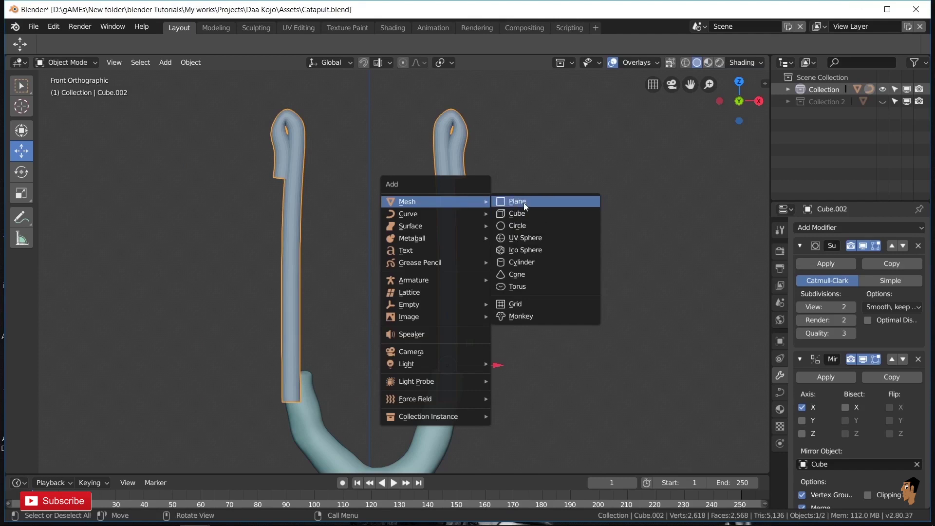
Add a plane above the prong tops and lower its right-end vertices.
{"action": "left_click", "coordinate": [525, 203]}
{"action": "scroll", "coordinate": [391, 359], "scroll_direction": "down", "scroll_amount": 4}
{"action": "left_click_drag", "start_coordinate": [391, 359], "coordinate": [414, 161]}
{"action": "scroll", "coordinate": [441, 237], "scroll_direction": "up", "scroll_amount": 3}
{"action": "scroll", "coordinate": [424, 239], "scroll_direction": "up", "scroll_amount": 3}
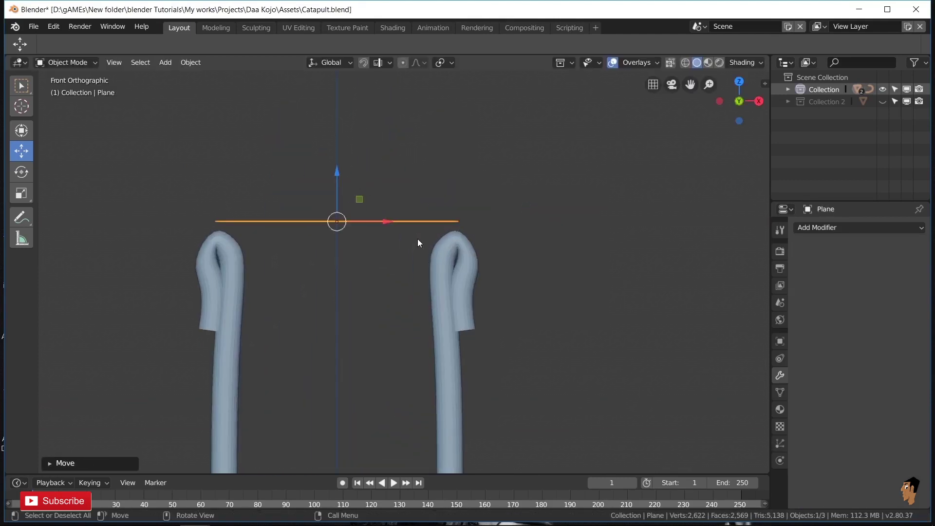
{"action": "scroll", "coordinate": [474, 281], "scroll_direction": "up", "scroll_amount": 4}
{"action": "key", "text": "Tab"}
{"action": "left_click_drag", "start_coordinate": [502, 151], "coordinate": [529, 183]}
{"action": "key", "text": "g"}
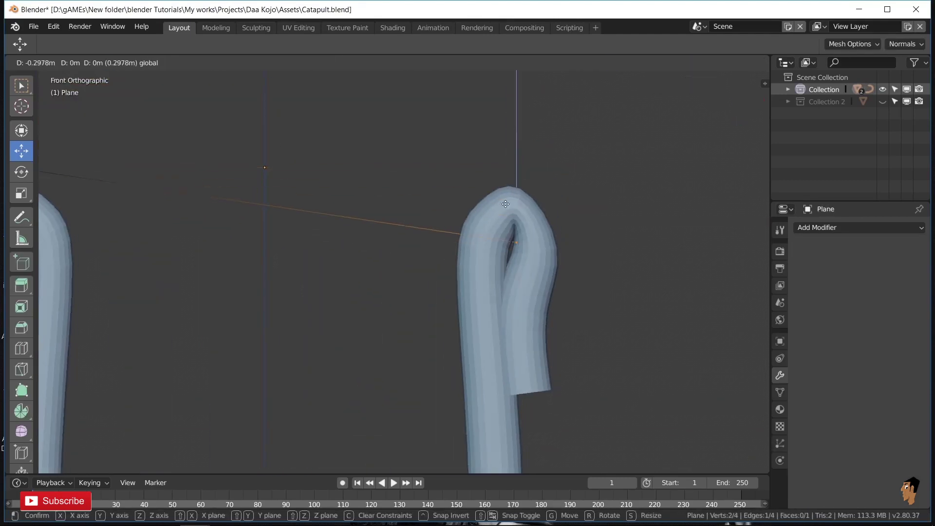
{"action": "left_click", "coordinate": [498, 246]}
Add loop cuts across the plane and its hanging flap, repositioning the new edge.
{"action": "middle_click_drag", "start_coordinate": [448, 276], "coordinate": [444, 254]}
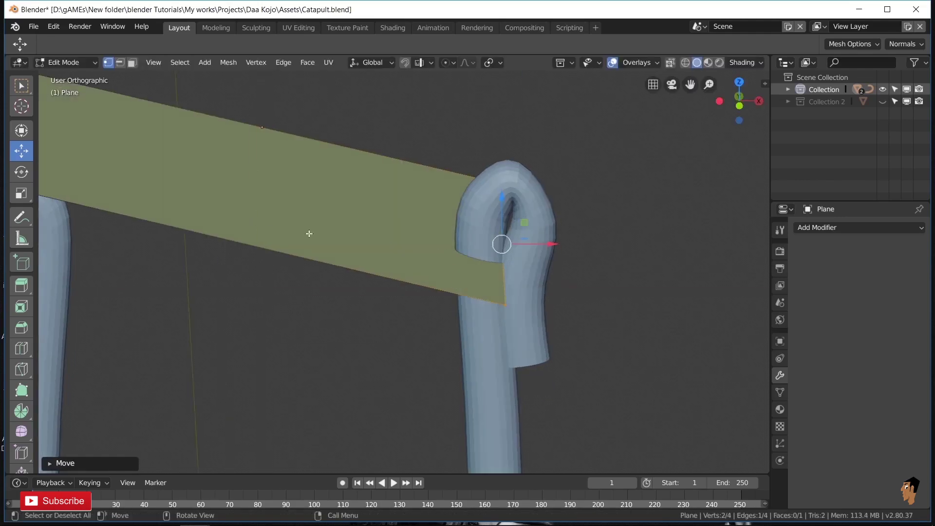
{"action": "left_click", "coordinate": [251, 124]}
{"action": "key", "text": "KP_1"}
{"action": "key", "text": "g"}
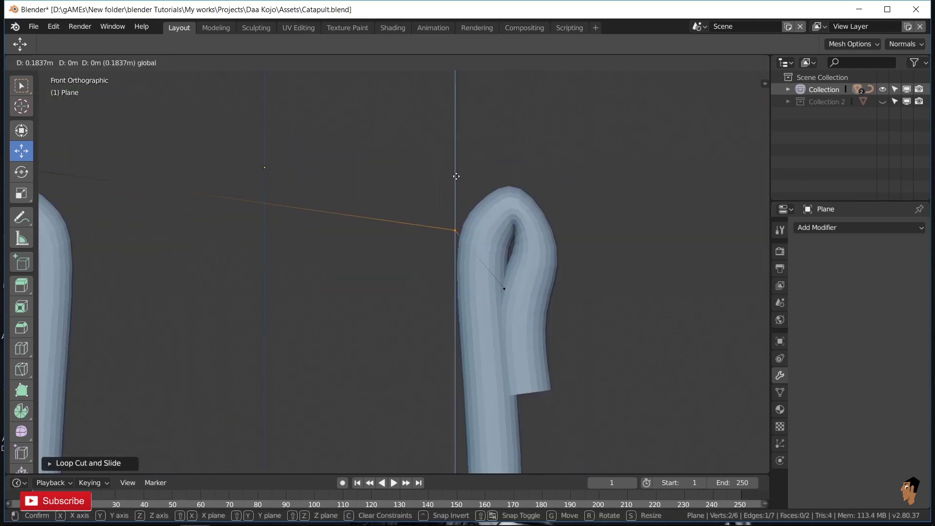
{"action": "left_click", "coordinate": [546, 178]}
{"action": "key", "text": "ctrl+r"}
{"action": "middle_click_drag", "start_coordinate": [499, 146], "coordinate": [498, 234]}
{"action": "left_click", "coordinate": [497, 244]}
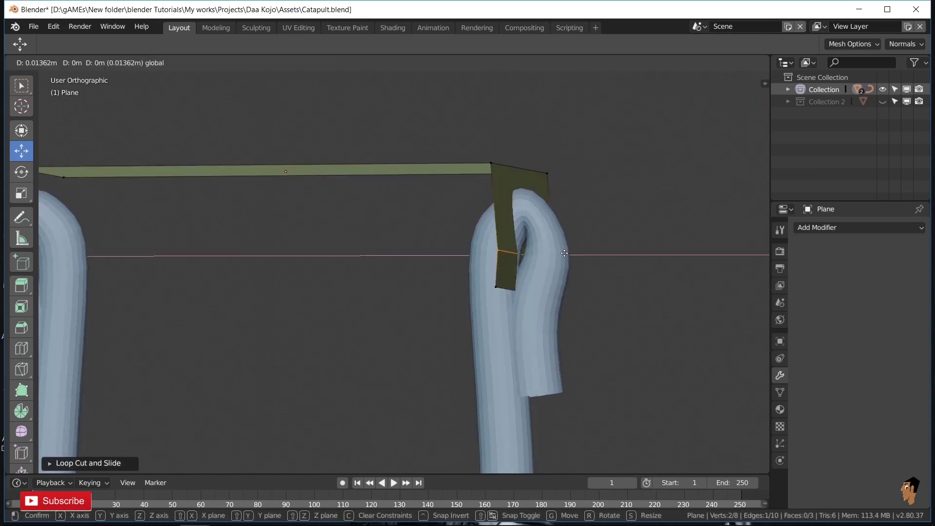
{"action": "left_click", "coordinate": [565, 253]}
Add a centred loop cut and delete the left half of the plane.
{"action": "middle_click_drag", "start_coordinate": [558, 294], "coordinate": [463, 204]}
{"action": "key", "text": "ctrl+r"}
{"action": "left_click", "coordinate": [293, 147]}
{"action": "right_click", "coordinate": [369, 273]}
{"action": "key", "text": "KP_1"}
{"action": "middle_click_drag", "start_coordinate": [369, 273], "coordinate": [190, 234]}
{"action": "key", "text": "x"}
{"action": "left_click", "coordinate": [131, 198]}
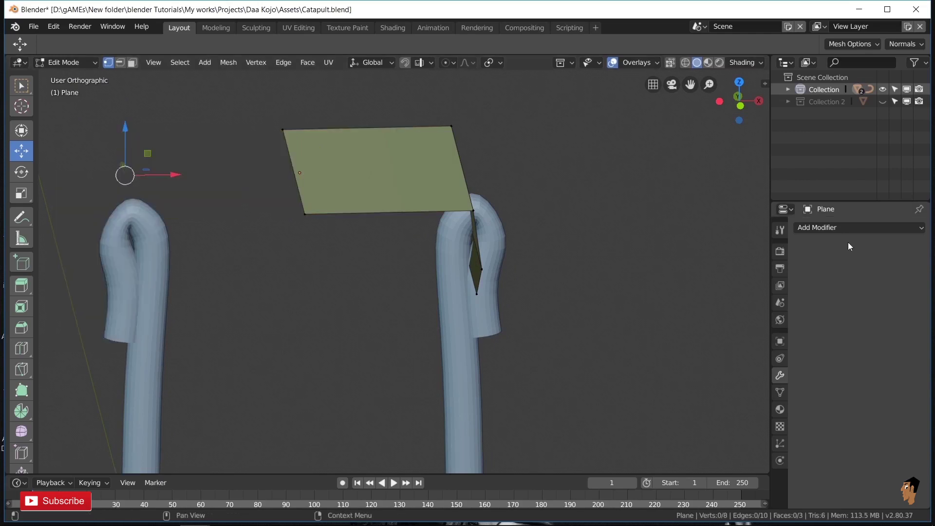
Add a Mirror modifier with clipping and move the middle vertex onto the centre line.
{"action": "left_click", "coordinate": [860, 228]}
{"action": "left_click", "coordinate": [682, 361]}
{"action": "left_click", "coordinate": [299, 173]}
{"action": "left_click", "coordinate": [867, 381]}
{"action": "left_click_drag", "start_coordinate": [341, 167], "coordinate": [322, 167]}
Scale the band narrower and reposition its vertices in the right side view.
{"action": "key", "text": "KP_1"}
{"action": "middle_click_drag", "start_coordinate": [308, 151], "coordinate": [437, 243]}
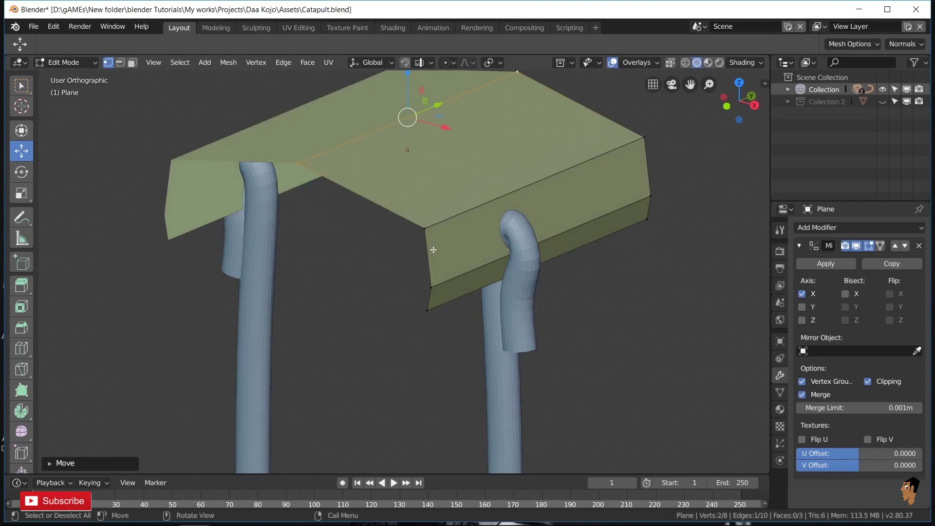
{"action": "key", "text": "s"}
{"action": "left_click", "coordinate": [536, 234]}
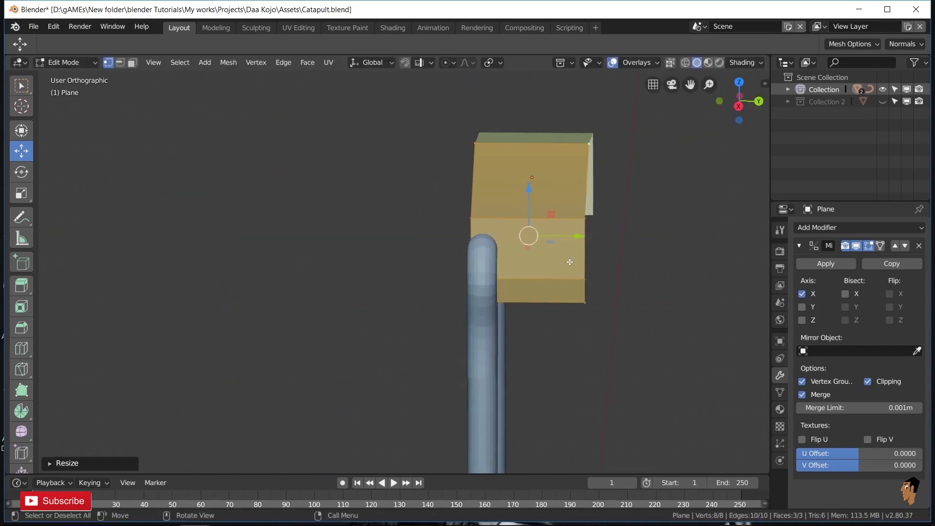
{"action": "key", "text": "KP_3"}
{"action": "key", "text": "g"}
{"action": "left_click", "coordinate": [529, 226]}
{"action": "middle_click_drag", "start_coordinate": [529, 225], "coordinate": [381, 179]}
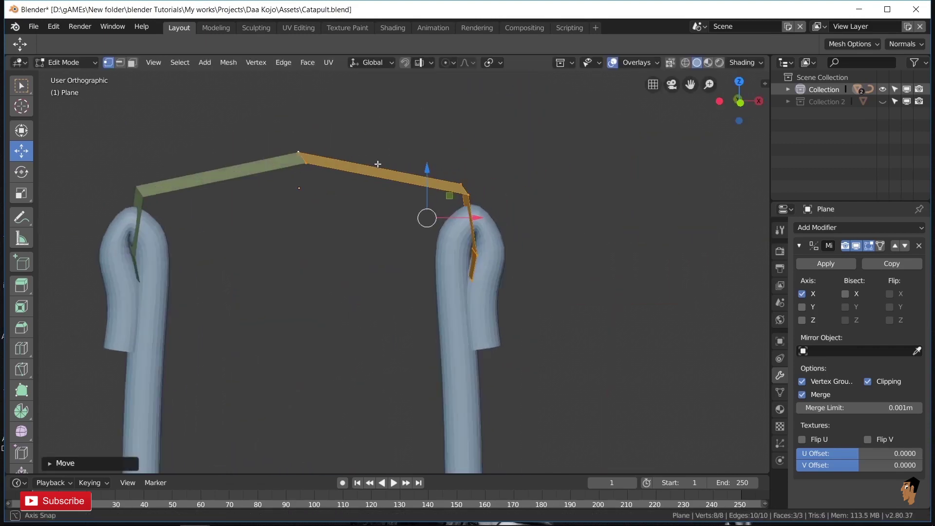
Raise the selected band edge along the Z axis.
{"action": "left_click_drag", "start_coordinate": [381, 126], "coordinate": [382, 113]}
{"action": "key", "text": "g"}
{"action": "key", "text": "z"}
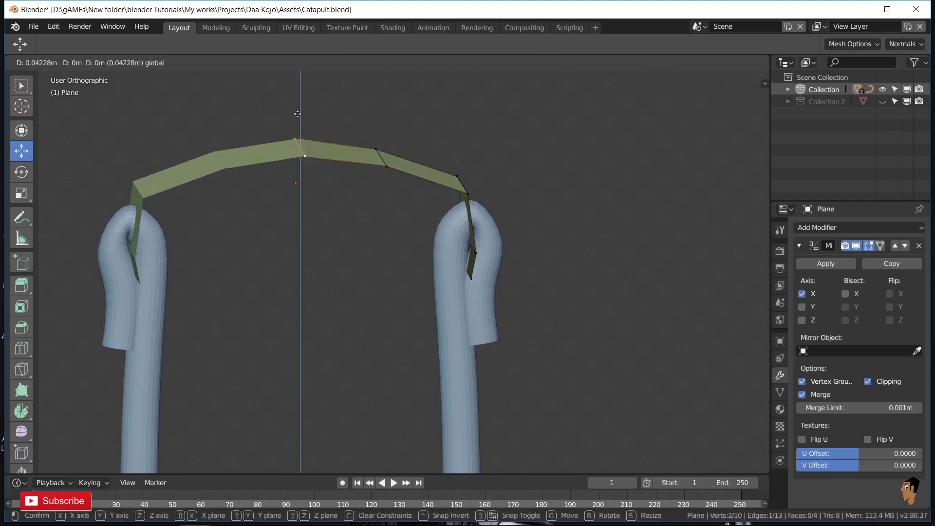
{"action": "left_click", "coordinate": [382, 255]}
{"action": "mouse_move", "coordinate": [382, 255]}
{"action": "middle_mouse_down"}
{"action": "mouse_move", "coordinate": [495, 265]}
{"action": "mouse_move", "coordinate": [544, 156]}
{"action": "mouse_move", "coordinate": [549, 213]}
{"action": "middle_mouse_up"}
Cut a new edge loop into the band and slide it into place.
{"action": "key", "text": "ctrl+r"}
{"action": "left_click", "coordinate": [496, 211]}
{"action": "mouse_move", "coordinate": [495, 195]}
{"action": "middle_mouse_down"}
{"action": "mouse_move", "coordinate": [522, 246]}
{"action": "mouse_move", "coordinate": [560, 219]}
{"action": "mouse_move", "coordinate": [529, 199]}
{"action": "middle_mouse_up"}
{"action": "left_click", "coordinate": [519, 258]}
{"action": "key", "text": "g"}
{"action": "right_click", "coordinate": [573, 229]}
Move the band's end vertices along X to shape the arch near the pipes.
{"action": "middle_click_drag", "start_coordinate": [573, 229], "coordinate": [541, 244]}
{"action": "scroll", "coordinate": [603, 229], "scroll_direction": "up", "scroll_amount": 3}
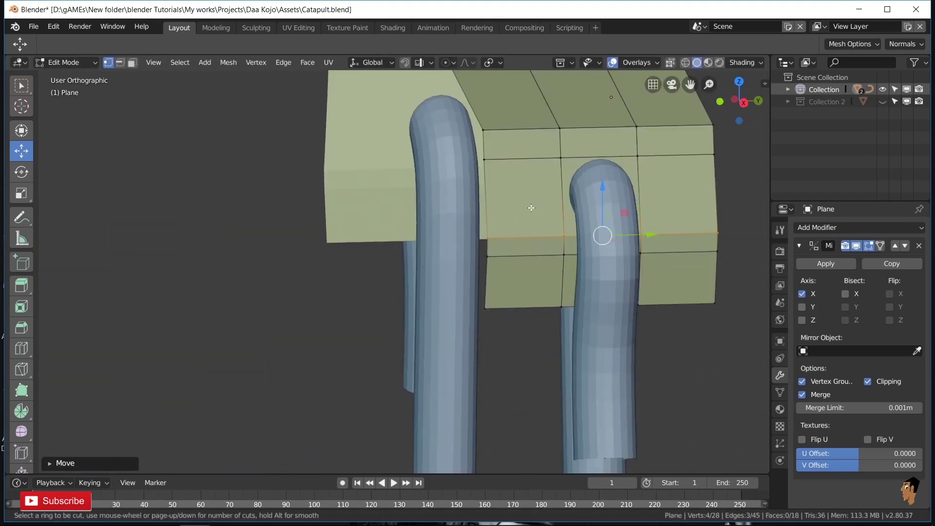
{"action": "scroll", "coordinate": [613, 189], "scroll_direction": "up", "scroll_amount": 1}
{"action": "scroll", "coordinate": [644, 195], "scroll_direction": "down", "scroll_amount": 3}
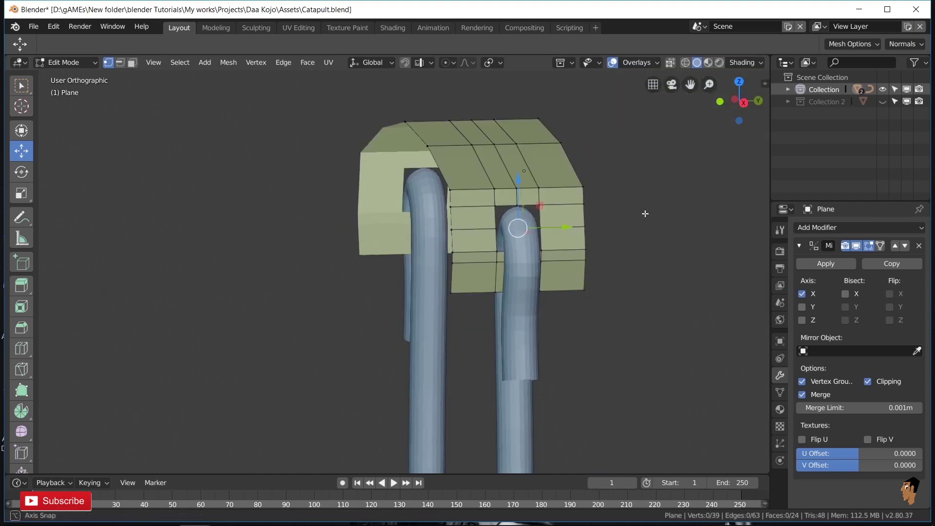
{"action": "middle_click_drag", "start_coordinate": [645, 211], "coordinate": [617, 242]}
{"action": "key", "text": "KP_3"}
{"action": "mouse_move", "coordinate": [579, 154]}
{"action": "middle_mouse_down"}
{"action": "mouse_move", "coordinate": [598, 296]}
{"action": "mouse_move", "coordinate": [697, 258]}
{"action": "middle_mouse_up"}
{"action": "key", "text": "g"}
{"action": "left_click", "coordinate": [599, 295]}
{"action": "key", "text": "g"}
{"action": "key", "text": "x"}
{"action": "left_click", "coordinate": [670, 272]}
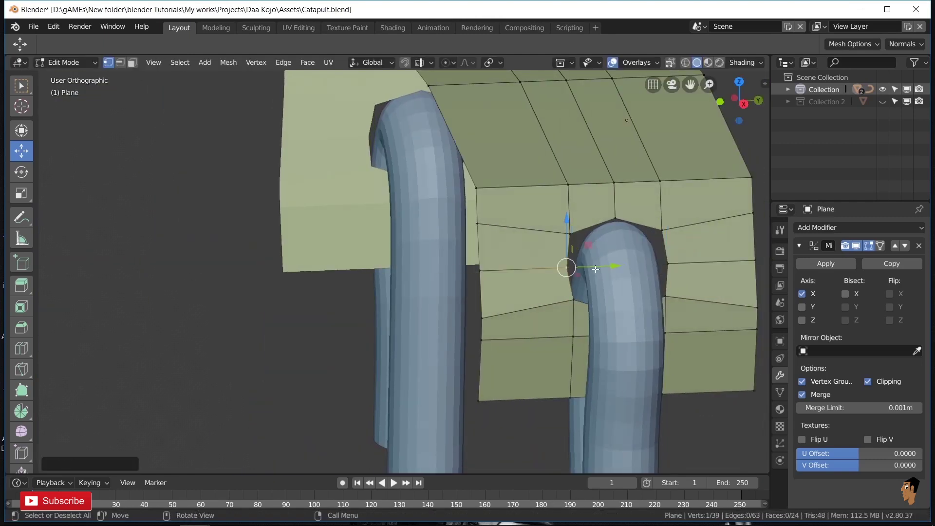
Shift more vertices along X toward the pipe top.
{"action": "key", "text": "g"}
{"action": "left_click", "coordinate": [694, 275]}
{"action": "key", "text": "g"}
{"action": "key", "text": "x"}
{"action": "left_click", "coordinate": [694, 274]}
{"action": "mouse_move", "coordinate": [694, 274]}
{"action": "middle_mouse_down"}
{"action": "mouse_move", "coordinate": [642, 274]}
{"action": "mouse_move", "coordinate": [640, 175]}
{"action": "middle_mouse_up"}
{"action": "scroll", "coordinate": [641, 274], "scroll_direction": "up", "scroll_amount": 3}
Bend the band end down over the pipe top with X-locked proportional moves.
{"action": "key", "text": "g"}
{"action": "key", "text": "x"}
{"action": "left_click", "coordinate": [641, 195]}
{"action": "middle_click_drag", "start_coordinate": [641, 194], "coordinate": [641, 195]}
{"action": "key", "text": "g"}
{"action": "key", "text": "x"}
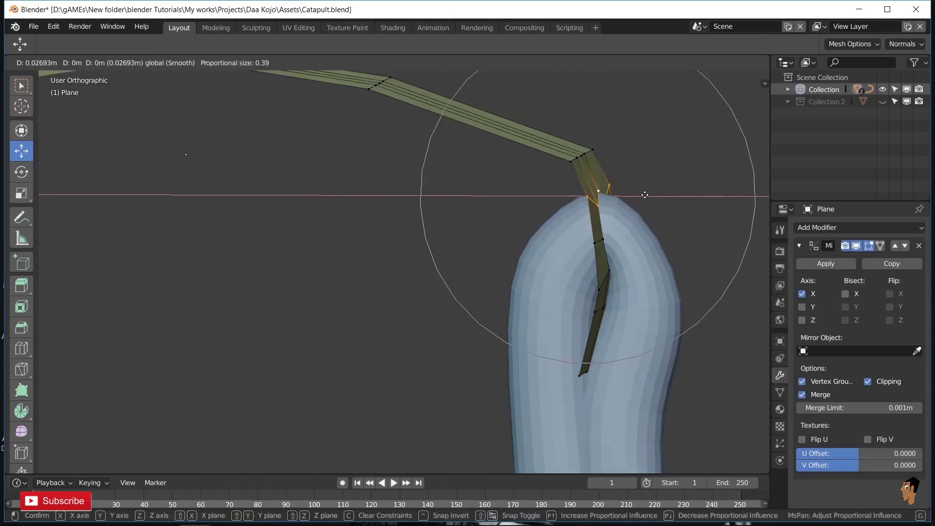
{"action": "left_click", "coordinate": [645, 196]}
{"action": "scroll", "coordinate": [645, 196], "scroll_direction": "down", "scroll_amount": 3}
{"action": "middle_click_drag", "start_coordinate": [480, 250], "coordinate": [601, 268]}
Lift the middle of the band with proportional falloff and check the shape in Object Mode.
{"action": "key", "text": "Tab"}
{"action": "scroll", "coordinate": [533, 263], "scroll_direction": "down", "scroll_amount": 2}
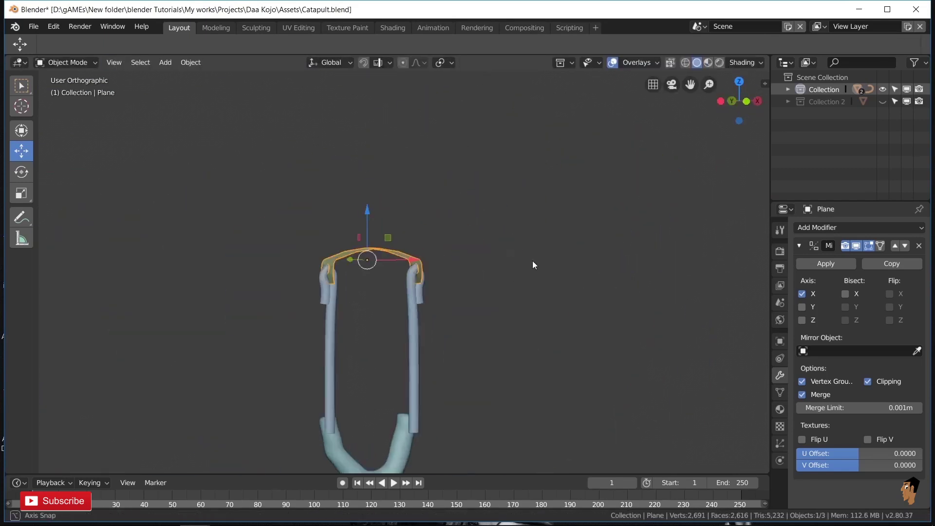
{"action": "scroll", "coordinate": [443, 236], "scroll_direction": "up", "scroll_amount": 2}
{"action": "key", "text": "Tab"}
{"action": "scroll", "coordinate": [305, 181], "scroll_direction": "up", "scroll_amount": 2}
{"action": "key", "text": "g"}
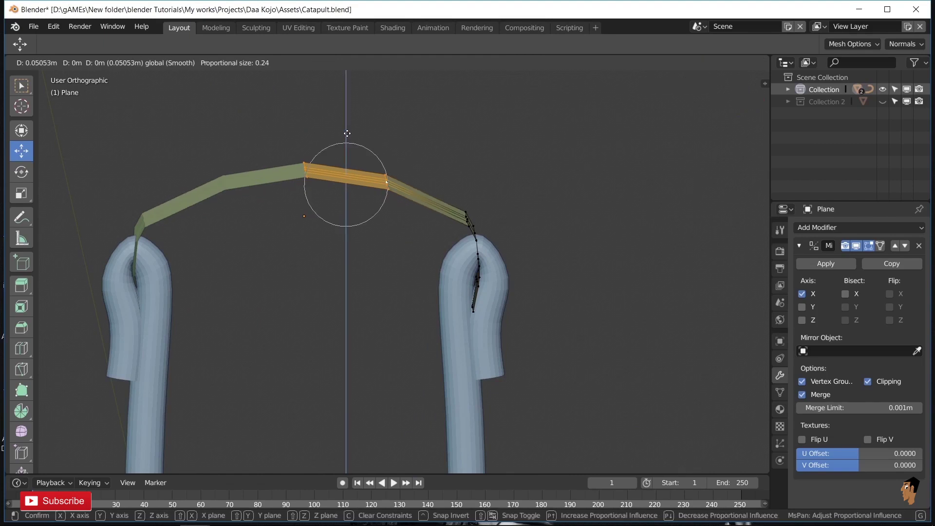
{"action": "left_click", "coordinate": [447, 243]}
{"action": "key", "text": "Tab"}
{"action": "scroll", "coordinate": [447, 242], "scroll_direction": "down", "scroll_amount": 3}
{"action": "middle_click_drag", "start_coordinate": [447, 242], "coordinate": [509, 249]}
Add a Subdivision Surface modifier to the band with viewport level 2.
{"action": "left_click", "coordinate": [800, 246]}
{"action": "left_click", "coordinate": [828, 227]}
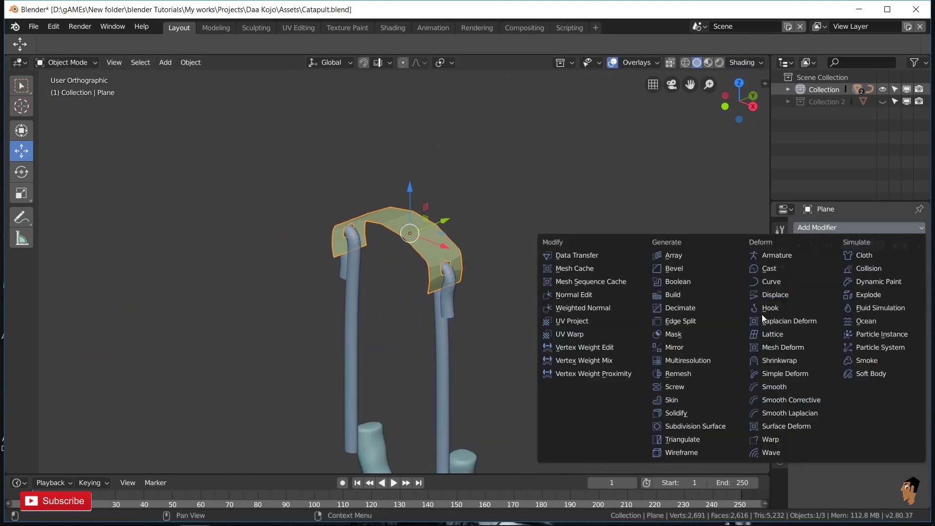
{"action": "left_click", "coordinate": [682, 458]}
{"action": "left_click", "coordinate": [851, 328]}
Add a Solidify modifier with 0.04 m thickness.
{"action": "left_click", "coordinate": [828, 228]}
{"action": "left_click", "coordinate": [687, 413]}
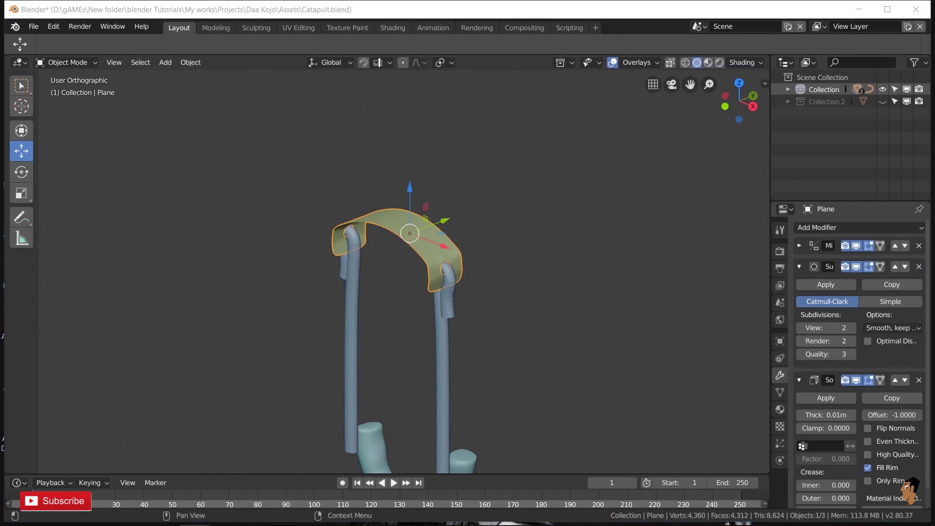
{"action": "scroll", "coordinate": [749, 292], "scroll_direction": "up", "scroll_amount": 1}
{"action": "left_click", "coordinate": [834, 415]}
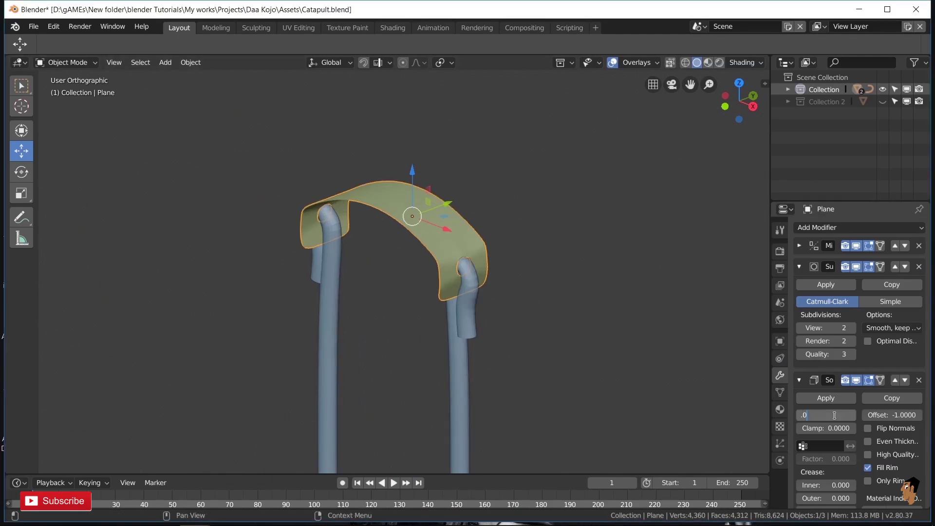
{"action": "mouse_move", "coordinate": [491, 312]}
{"action": "middle_mouse_down"}
{"action": "mouse_move", "coordinate": [486, 183]}
{"action": "mouse_move", "coordinate": [552, 266]}
{"action": "middle_mouse_up"}
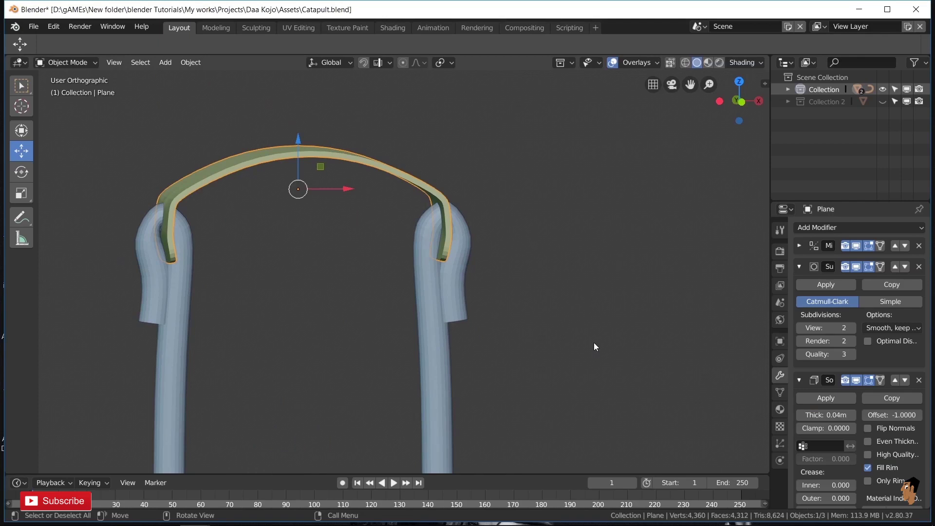
{"action": "middle_click_drag", "start_coordinate": [594, 347], "coordinate": [633, 356]}
{"action": "left_click", "coordinate": [799, 380]}
Add an Edge Split modifier at 30° and view the strap from the front.
{"action": "left_click", "coordinate": [829, 228]}
{"action": "left_click", "coordinate": [682, 306]}
{"action": "left_click", "coordinate": [800, 401]}
{"action": "left_click", "coordinate": [799, 266]}
{"action": "key", "text": "Tab"}
{"action": "middle_click_drag", "start_coordinate": [542, 281], "coordinate": [518, 328]}
{"action": "key", "text": "Tab"}
{"action": "left_click", "coordinate": [191, 62]}
{"action": "key", "text": "KP_1"}
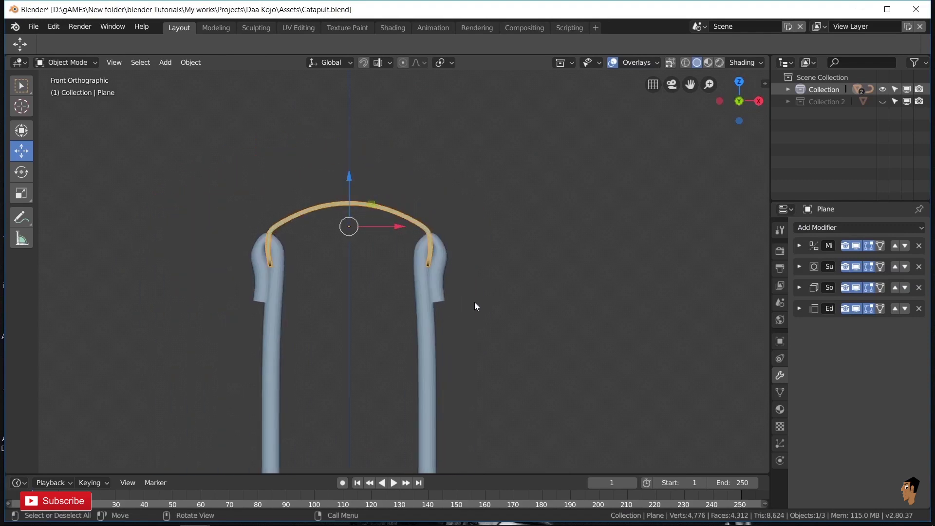
{"action": "scroll", "coordinate": [468, 299], "scroll_direction": "up", "scroll_amount": 2}
Add a Bezier circle and move it next to the pipe.
{"action": "key", "text": "shift+a"}
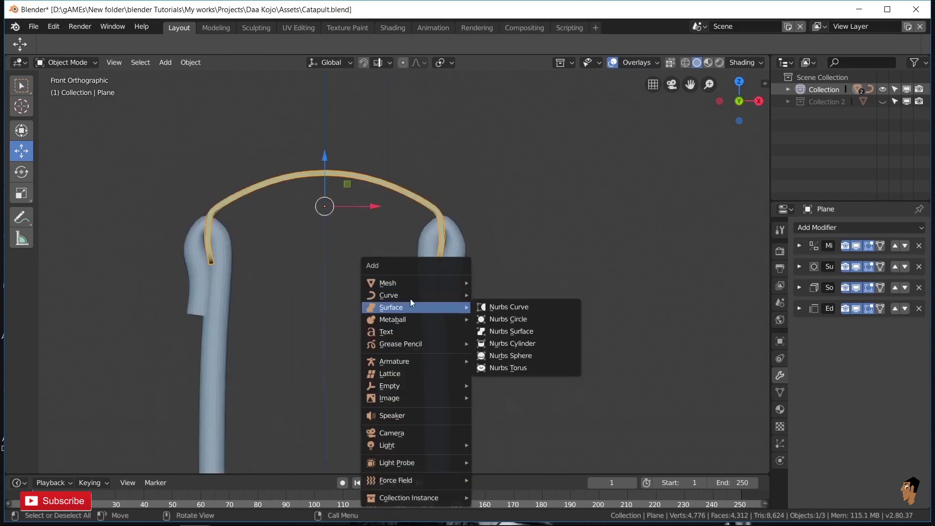
{"action": "left_click", "coordinate": [502, 307]}
{"action": "scroll", "coordinate": [481, 328], "scroll_direction": "down", "scroll_amount": 3}
{"action": "key", "text": "g"}
{"action": "left_click", "coordinate": [455, 287]}
{"action": "scroll", "coordinate": [455, 288], "scroll_direction": "up", "scroll_amount": 3}
{"action": "key", "text": "g"}
{"action": "left_click", "coordinate": [451, 267]}
Scale the circle and slide it along Y so it encircles the pipe below the hook.
{"action": "key", "text": "s"}
{"action": "left_click", "coordinate": [533, 355]}
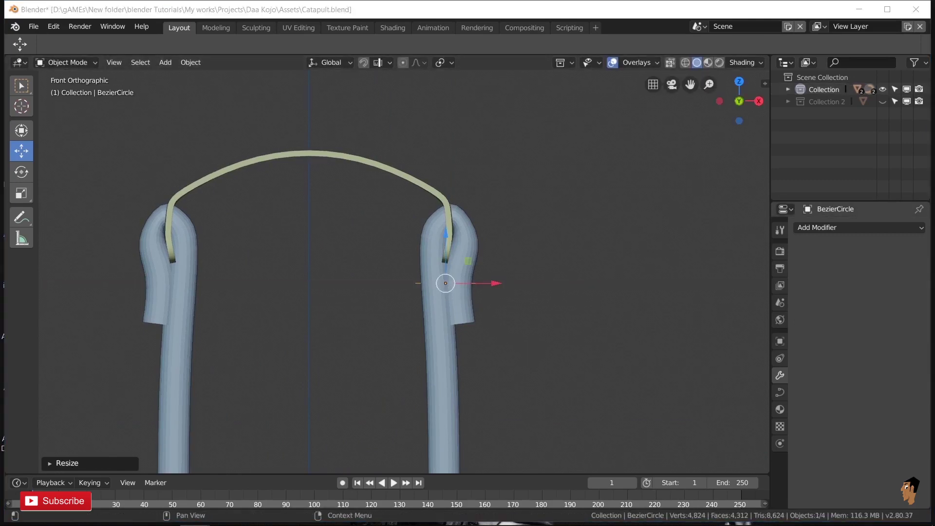
{"action": "middle_click_drag", "start_coordinate": [492, 288], "coordinate": [665, 307]}
{"action": "key", "text": "g"}
{"action": "key", "text": "y"}
{"action": "left_click", "coordinate": [542, 308]}
{"action": "middle_click_drag", "start_coordinate": [543, 309], "coordinate": [649, 334]}
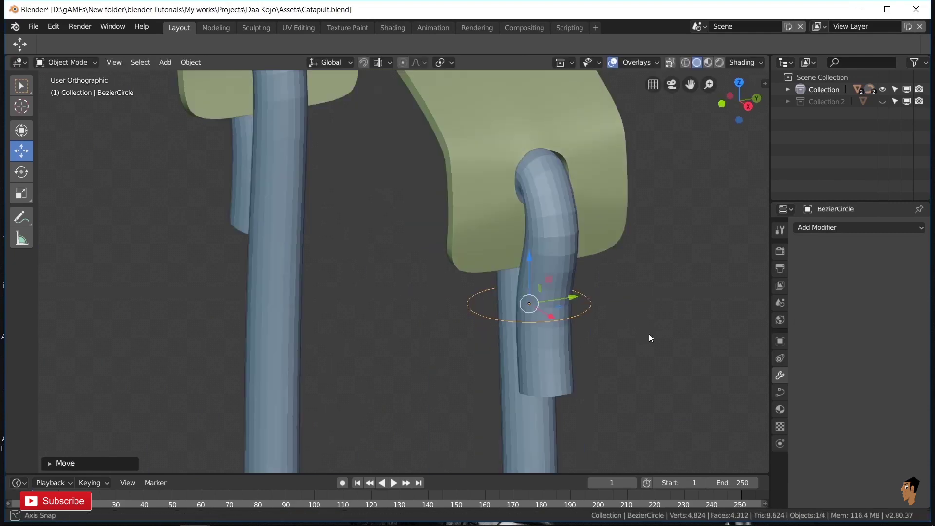
Give the circle a 0.17 m bevel depth and shrink the thick ring.
{"action": "left_click", "coordinate": [780, 392]}
{"action": "scroll", "coordinate": [882, 341], "scroll_direction": "down", "scroll_amount": 5}
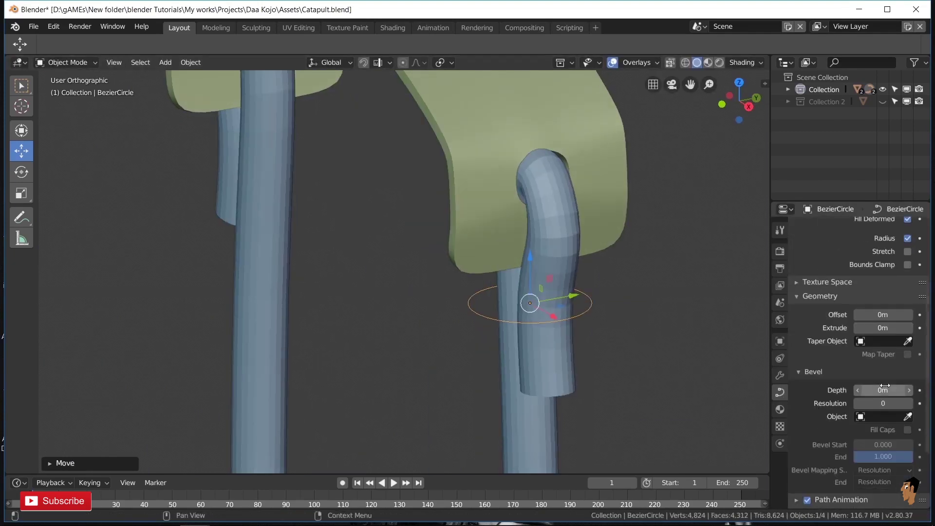
{"action": "type", "text": ".17"}
{"action": "key", "text": "Return"}
{"action": "key", "text": "KP_1"}
{"action": "key", "text": "s"}
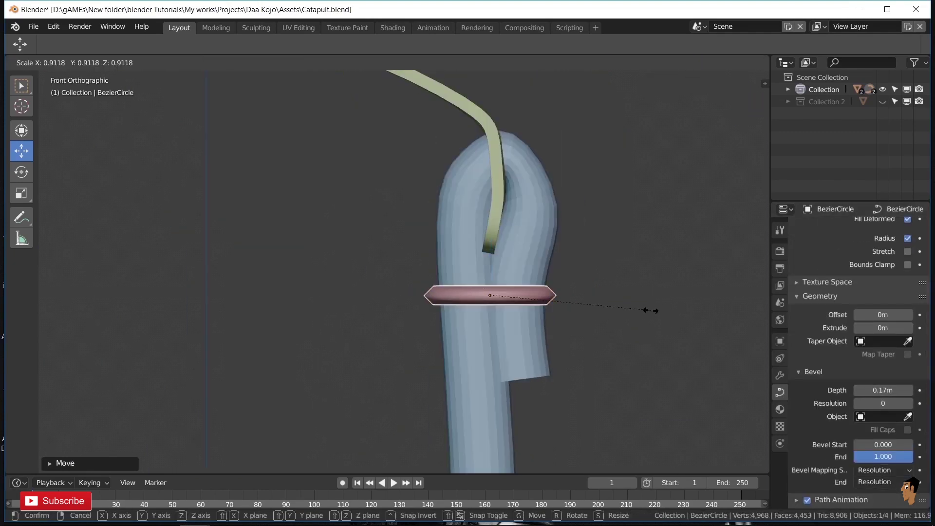
{"action": "left_click", "coordinate": [635, 311]}
Subdivide the pipe curve segment and move the new point to reshape the pipe.
{"action": "scroll", "coordinate": [606, 265], "scroll_direction": "up", "scroll_amount": 2}
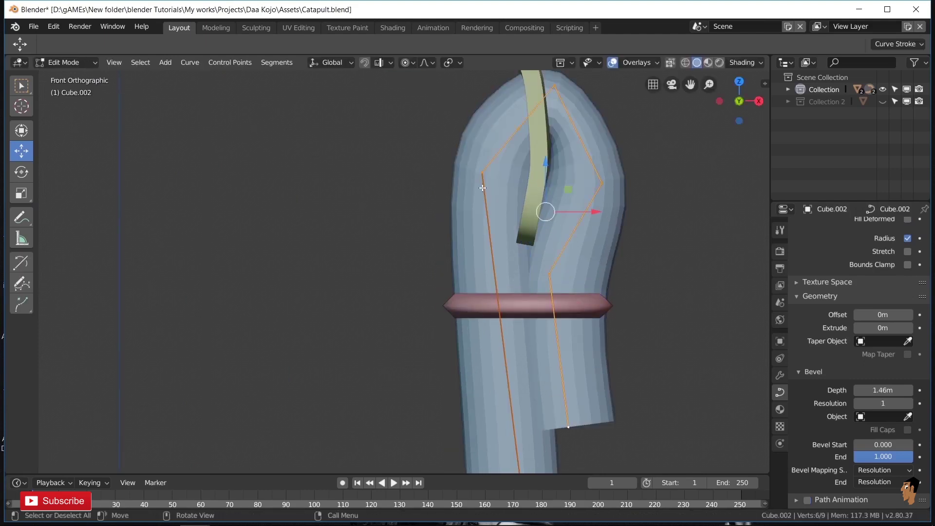
{"action": "middle_click_drag", "start_coordinate": [482, 187], "coordinate": [482, 60], "text": "shift"}
{"action": "right_click", "coordinate": [600, 300]}
{"action": "left_click", "coordinate": [600, 301]}
{"action": "key", "text": "g"}
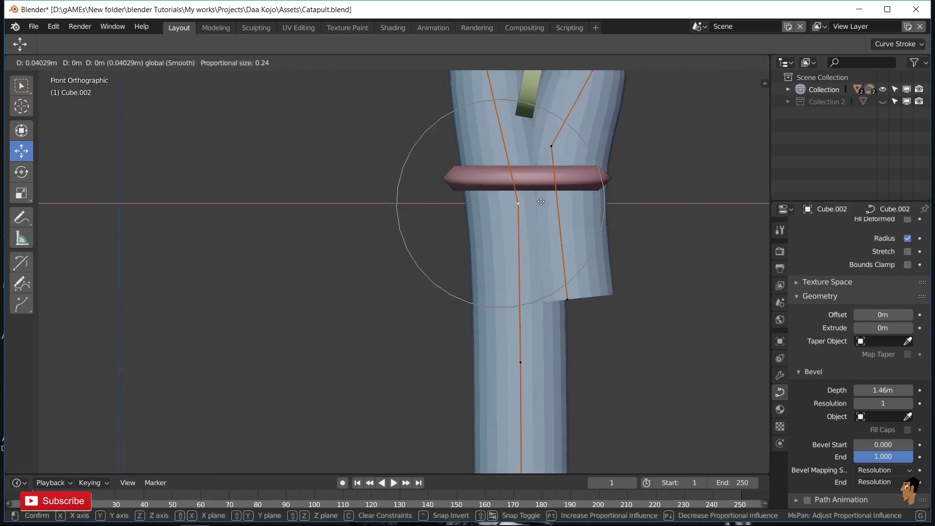
{"action": "left_click", "coordinate": [541, 202]}
{"action": "scroll", "coordinate": [541, 178], "scroll_direction": "down", "scroll_amount": 1}
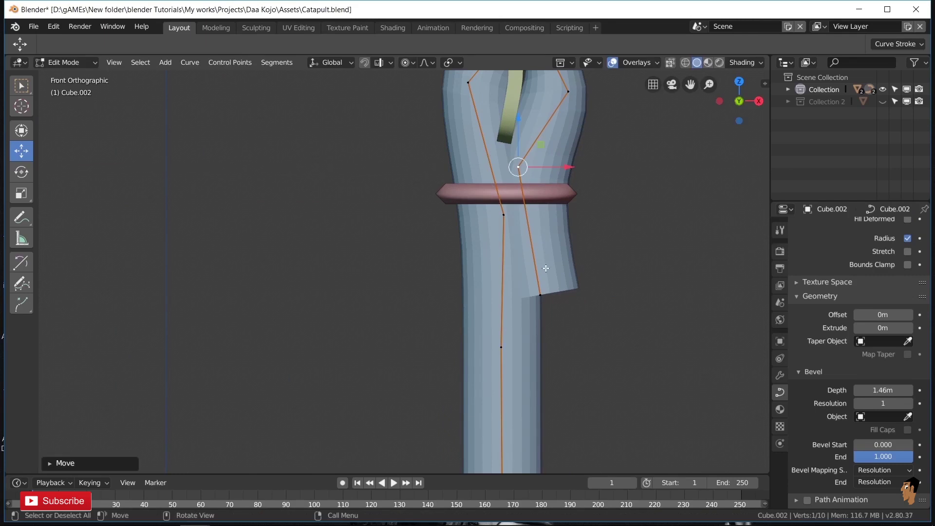
{"action": "key", "text": "Tab"}
Resize the ring and reposition it on the pipe in side view.
{"action": "left_click", "coordinate": [395, 248]}
{"action": "key", "text": "s"}
{"action": "left_click", "coordinate": [565, 281]}
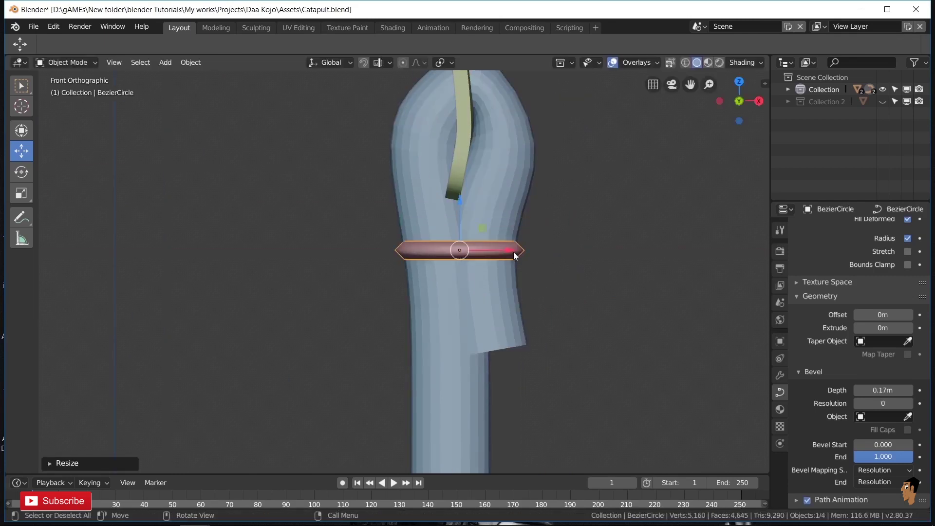
{"action": "key", "text": "KP_3"}
{"action": "key", "text": "g"}
{"action": "left_click", "coordinate": [618, 248]}
Flatten the ring by scaling along Y so it sits snugly on the pipe.
{"action": "key", "text": "g"}
{"action": "left_click", "coordinate": [571, 251]}
{"action": "key", "text": "s"}
{"action": "key", "text": "y"}
{"action": "left_click", "coordinate": [637, 253]}
{"action": "key", "text": "KP_1"}
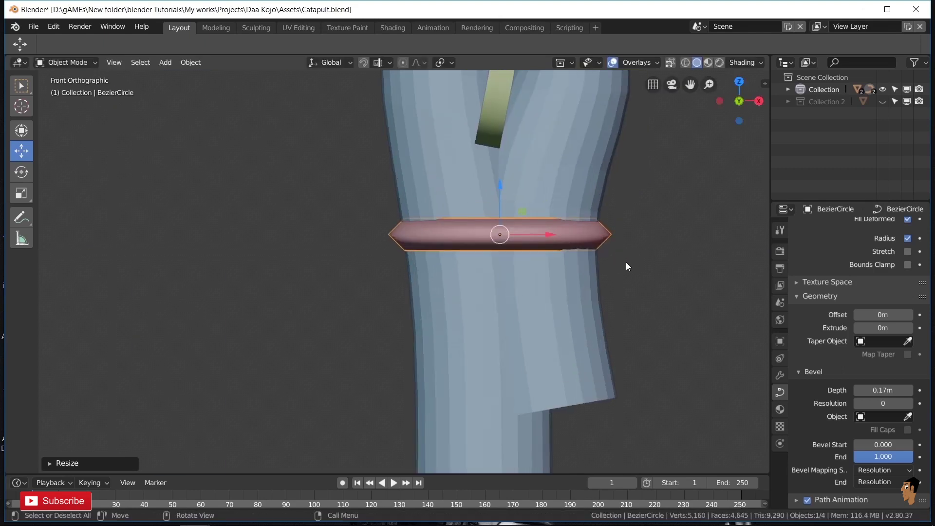
{"action": "key", "text": "Tab"}
Duplicate the ring above the original, tilting and resizing the copy.
{"action": "key", "text": "g"}
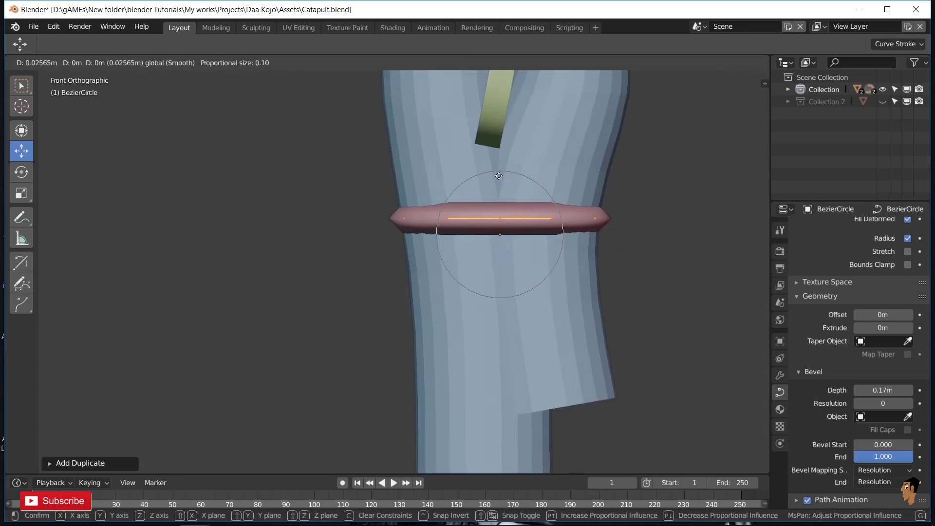
{"action": "key", "text": "Return"}
{"action": "key", "text": "shift+d"}
{"action": "key", "text": "z"}
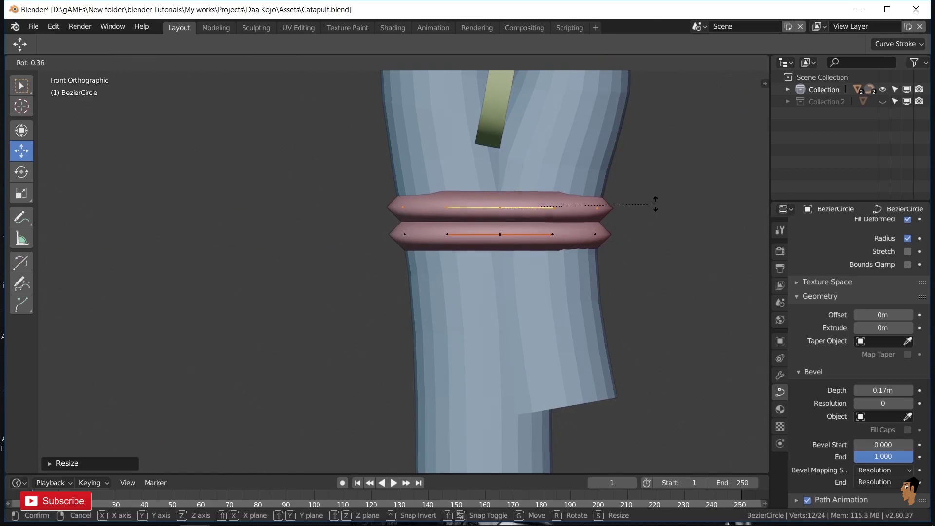
{"action": "left_click", "coordinate": [653, 209]}
{"action": "left_click", "coordinate": [599, 211]}
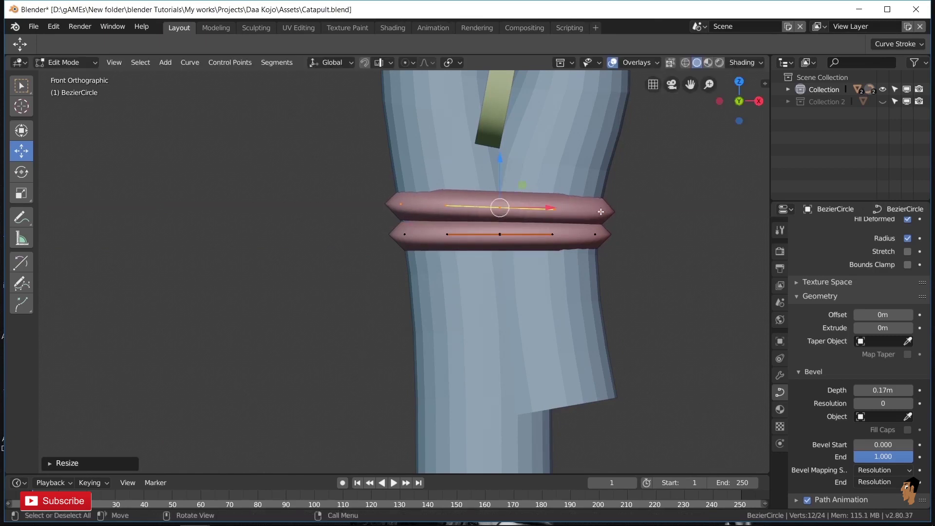
Add a third ring below the others, resized and tilted.
{"action": "key", "text": "shift+d"}
{"action": "key", "text": "z"}
{"action": "left_click", "coordinate": [622, 271]}
{"action": "key", "text": "s"}
{"action": "left_click", "coordinate": [674, 292]}
{"action": "key", "text": "r"}
{"action": "left_click", "coordinate": [672, 283]}
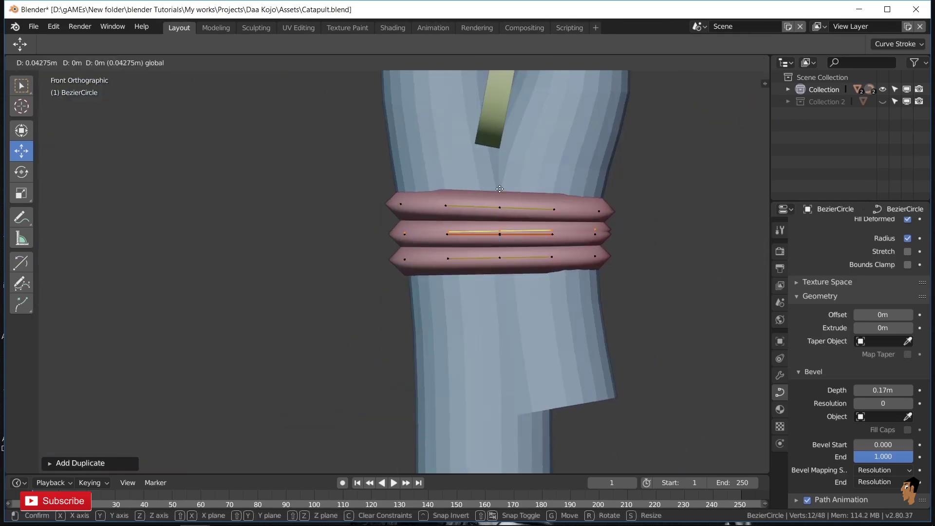
Position, tilt and resize the middle ring copy.
{"action": "left_click_drag", "start_coordinate": [500, 218], "coordinate": [500, 191]}
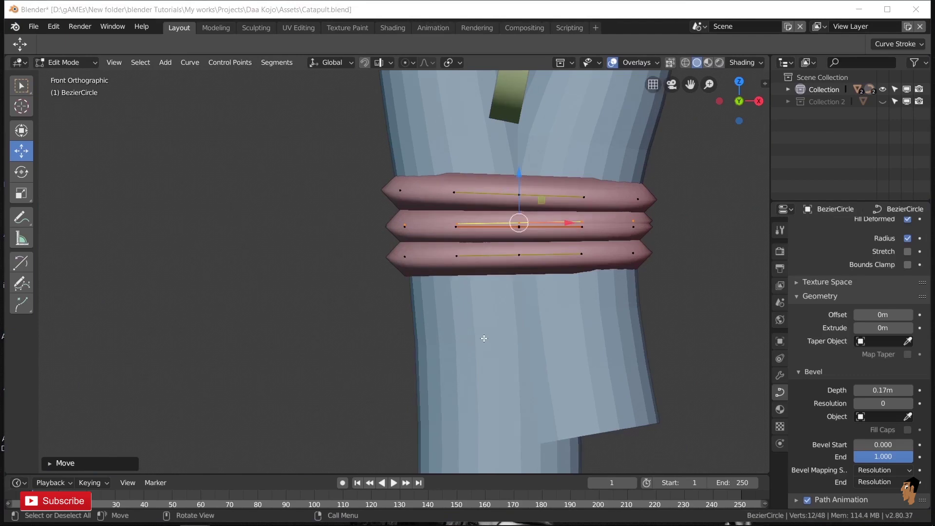
{"action": "scroll", "coordinate": [640, 331], "scroll_direction": "down", "scroll_amount": 2}
{"action": "scroll", "coordinate": [579, 299], "scroll_direction": "up", "scroll_amount": 2}
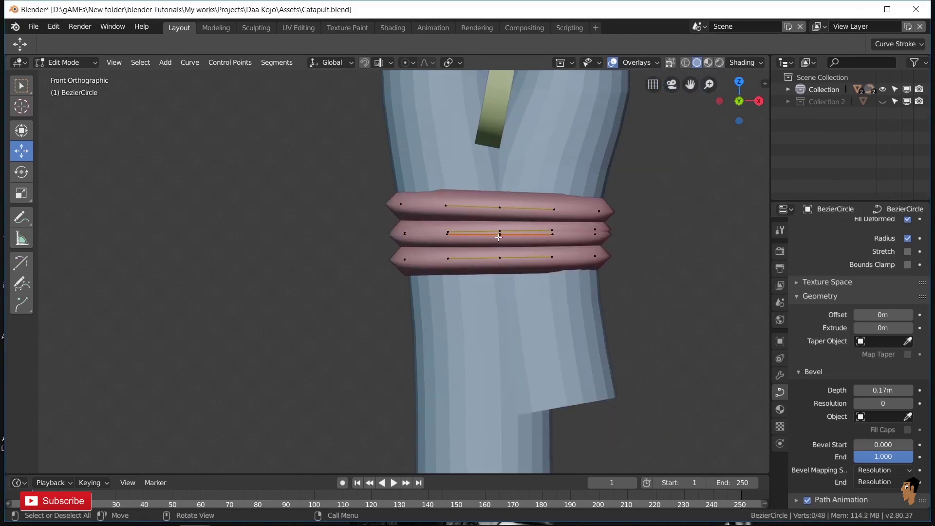
{"action": "key", "text": "r"}
{"action": "left_click", "coordinate": [717, 268]}
{"action": "key", "text": "s"}
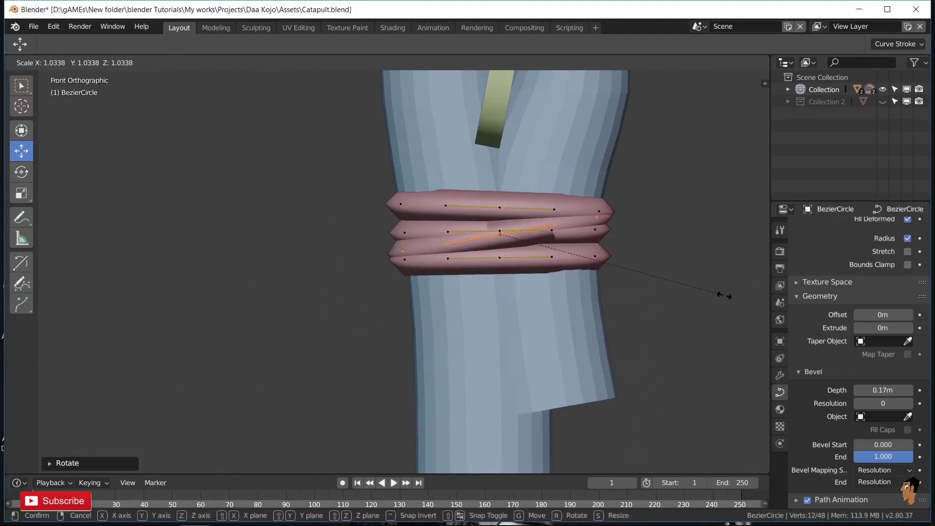
{"action": "key", "text": "Escape"}
{"action": "scroll", "coordinate": [622, 323], "scroll_direction": "down", "scroll_amount": 2}
{"action": "key", "text": "s"}
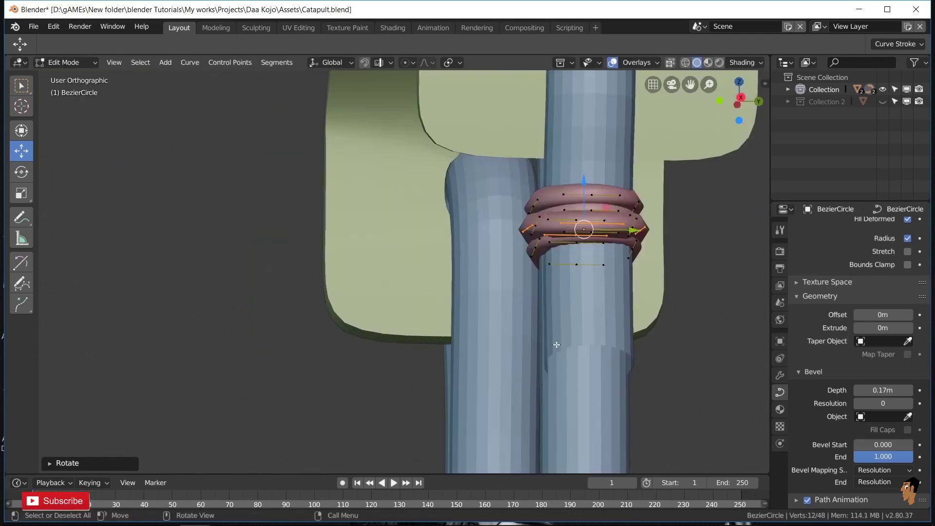
{"action": "mouse_move", "coordinate": [612, 291]}
{"action": "middle_mouse_down"}
{"action": "mouse_move", "coordinate": [502, 284]}
{"action": "mouse_move", "coordinate": [546, 293]}
{"action": "middle_mouse_up"}
Add another ring segment lower down and shrink the ring's points slightly.
{"action": "key", "text": "Tab"}
{"action": "scroll", "coordinate": [551, 294], "scroll_direction": "up", "scroll_amount": 2}
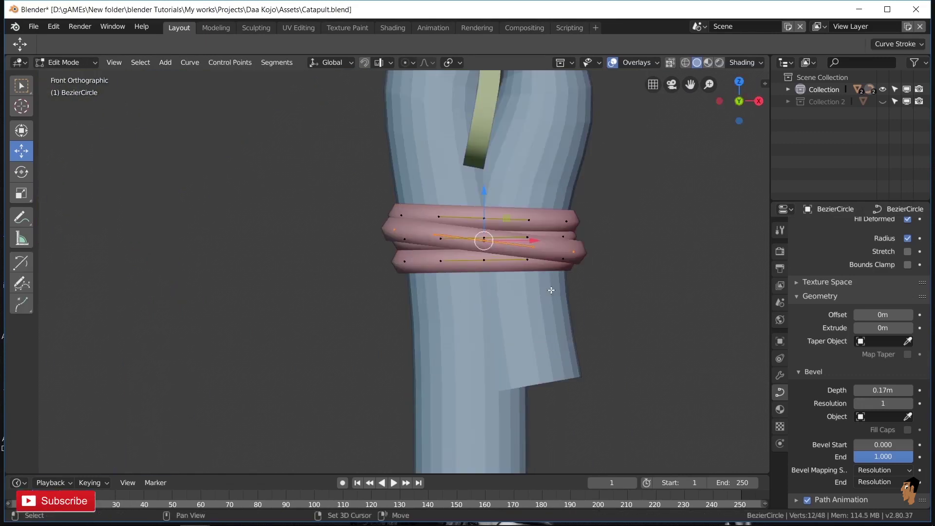
{"action": "key", "text": "shift+d"}
{"action": "key", "text": "r"}
{"action": "key", "text": "g"}
{"action": "left_click", "coordinate": [592, 294]}
{"action": "key", "text": "g"}
{"action": "left_click", "coordinate": [604, 292]}
{"action": "key", "text": "s"}
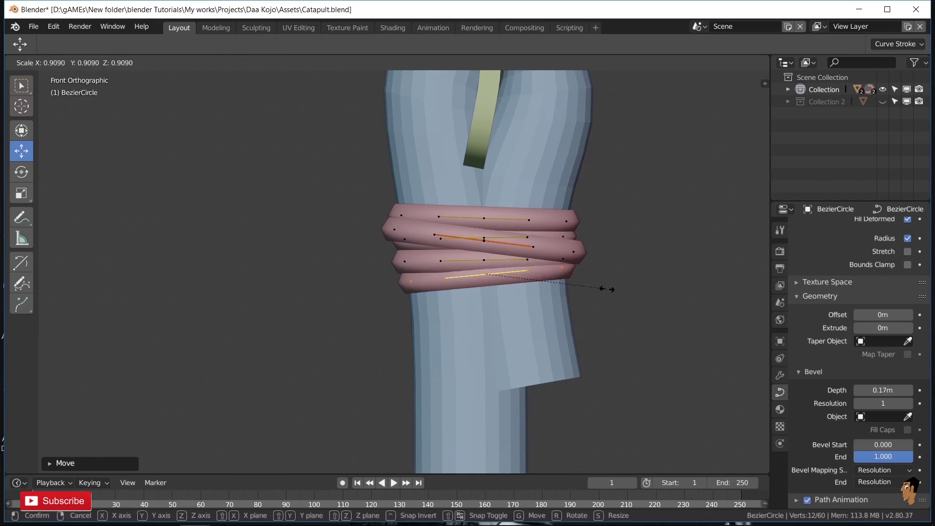
{"action": "left_click", "coordinate": [607, 288]}
{"action": "key", "text": "Tab"}
{"action": "scroll", "coordinate": [607, 289], "scroll_direction": "down", "scroll_amount": 4}
Add a Mirror modifier copying the cord wrap to the other prong, and try applying it.
{"action": "mouse_move", "coordinate": [608, 289]}
{"action": "middle_mouse_down"}
{"action": "mouse_move", "coordinate": [453, 332]}
{"action": "mouse_move", "coordinate": [555, 335]}
{"action": "middle_mouse_up"}
{"action": "key", "text": "KP_1"}
{"action": "key", "text": "KP_5"}
{"action": "key", "text": "KP_5"}
{"action": "scroll", "coordinate": [557, 337], "scroll_direction": "up", "scroll_amount": 3}
{"action": "scroll", "coordinate": [557, 327], "scroll_direction": "up", "scroll_amount": 2}
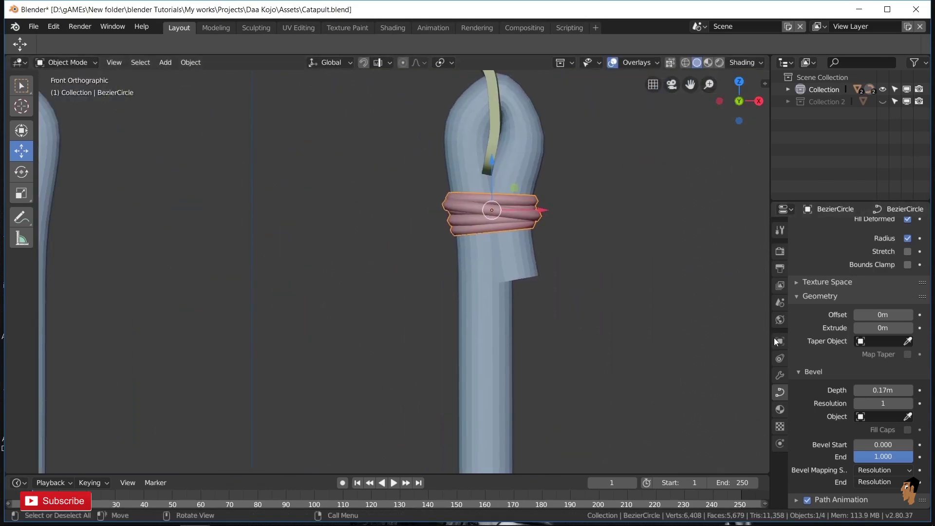
{"action": "left_click", "coordinate": [781, 375]}
{"action": "left_click", "coordinate": [856, 227]}
{"action": "left_click", "coordinate": [712, 320]}
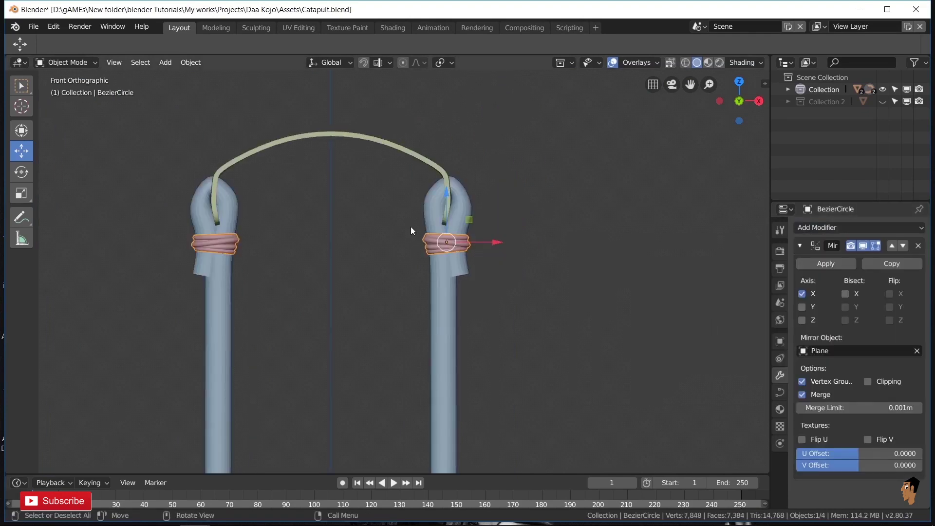
{"action": "scroll", "coordinate": [604, 271], "scroll_direction": "down", "scroll_amount": 4}
{"action": "scroll", "coordinate": [603, 296], "scroll_direction": "up", "scroll_amount": 4}
{"action": "scroll", "coordinate": [610, 295], "scroll_direction": "up", "scroll_amount": 2}
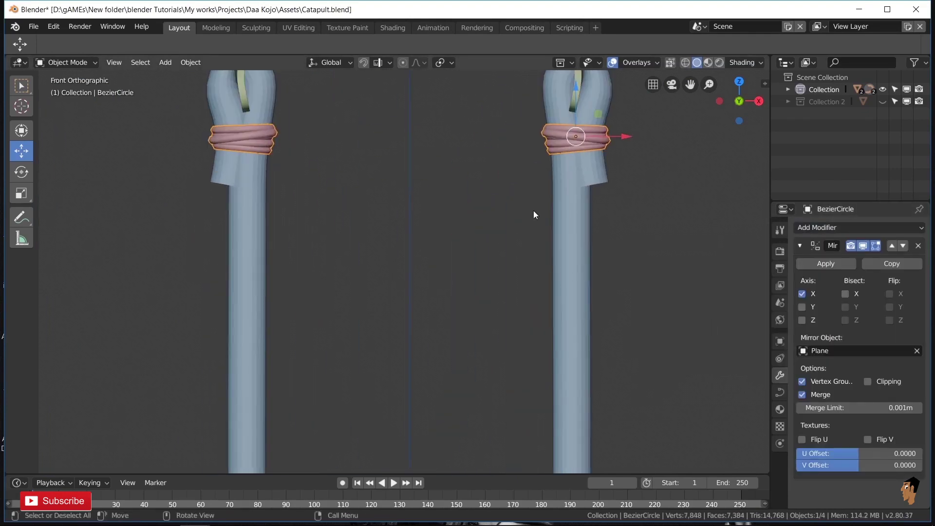
{"action": "left_click", "coordinate": [823, 250]}
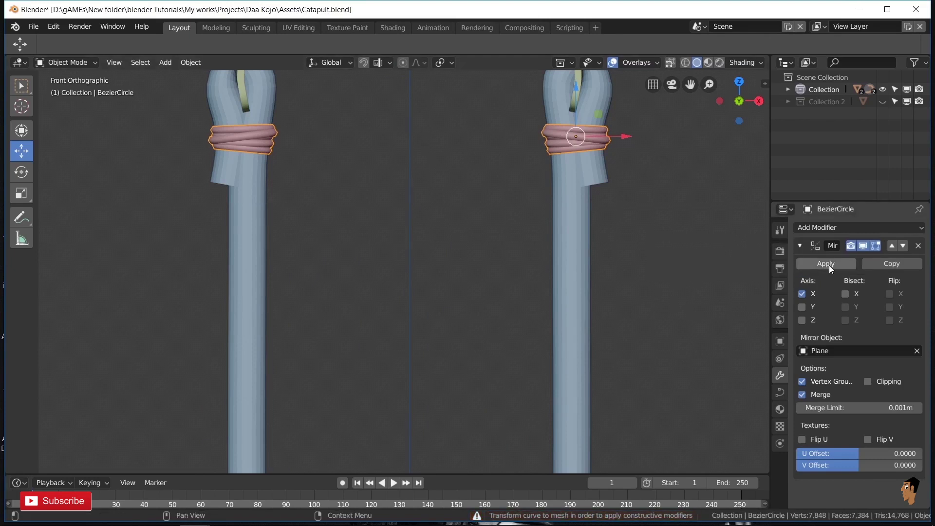
Select the right prong rod curve, Cube.002.
{"action": "scroll", "coordinate": [382, 263], "scroll_direction": "down", "scroll_amount": 1}
{"action": "scroll", "coordinate": [477, 229], "scroll_direction": "down", "scroll_amount": 3}
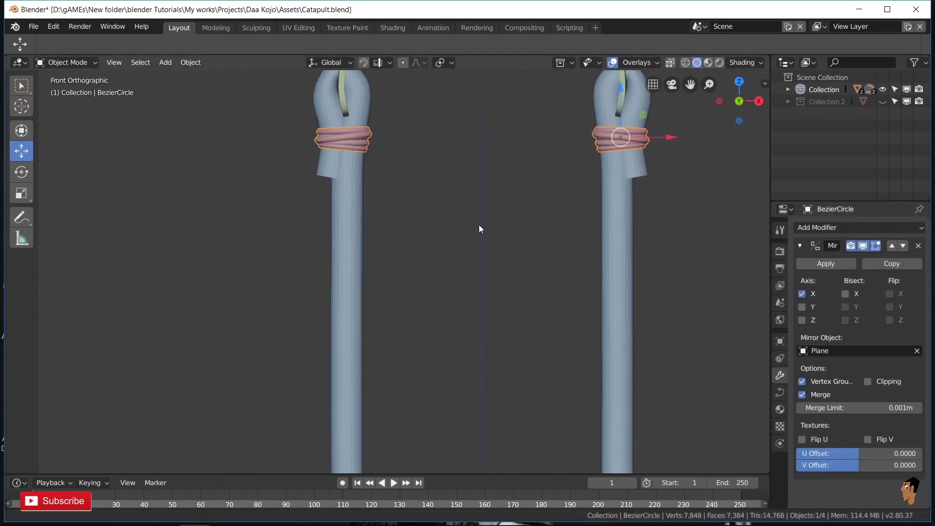
{"action": "scroll", "coordinate": [493, 268], "scroll_direction": "down", "scroll_amount": 2}
{"action": "scroll", "coordinate": [493, 272], "scroll_direction": "up", "scroll_amount": 2}
{"action": "left_click", "coordinate": [549, 288]}
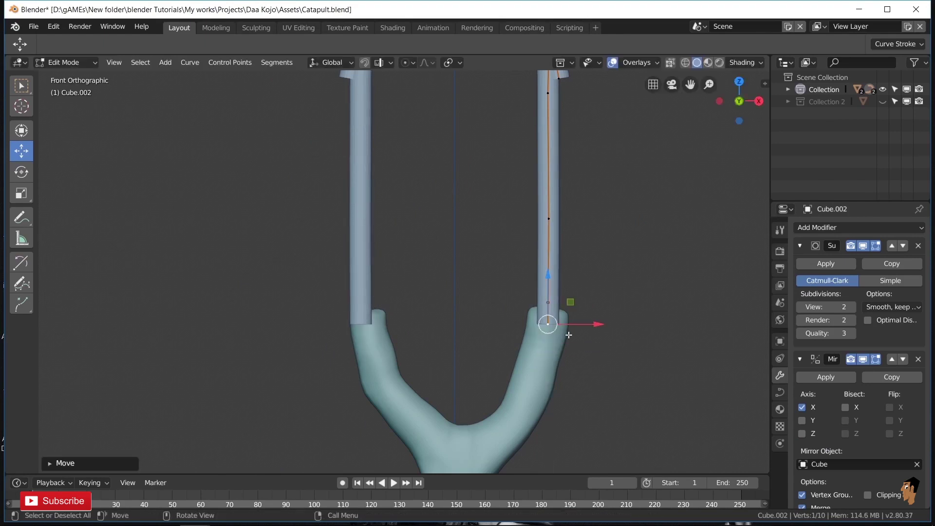
Extrude the rod's lower end into the fork arm and move Mirror above Subdivision.
{"action": "scroll", "coordinate": [704, 322], "scroll_direction": "down", "scroll_amount": 3}
{"action": "scroll", "coordinate": [704, 322], "scroll_direction": "up", "scroll_amount": 3}
{"action": "key", "text": "e"}
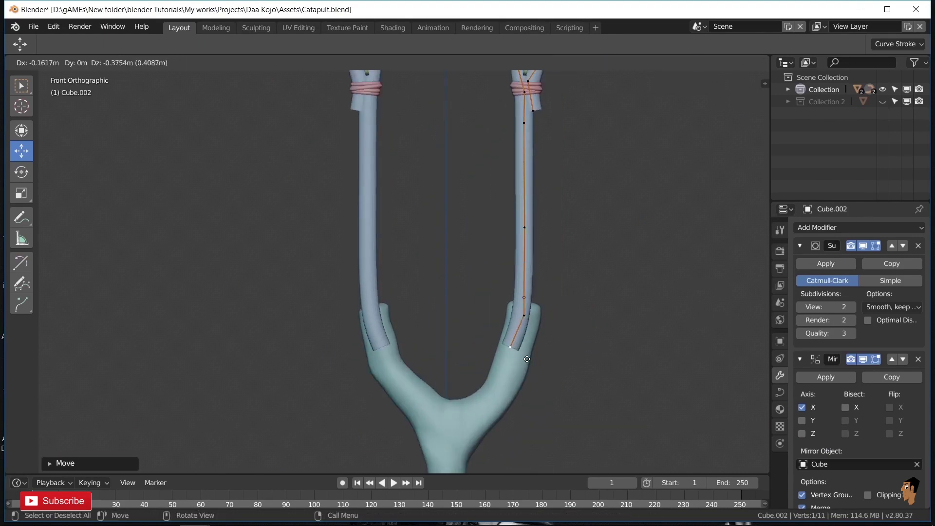
{"action": "middle_click_drag", "start_coordinate": [528, 288], "coordinate": [447, 314]}
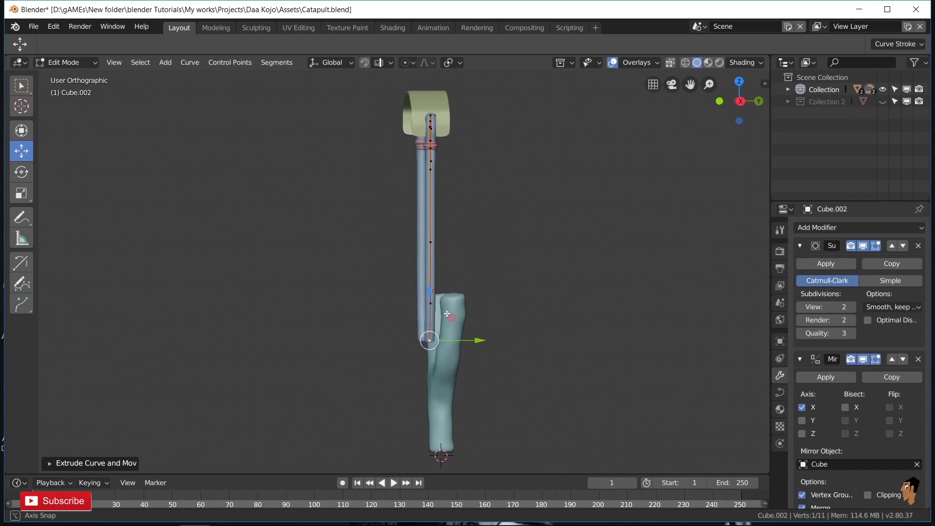
{"action": "scroll", "coordinate": [513, 269], "scroll_direction": "up", "scroll_amount": 2}
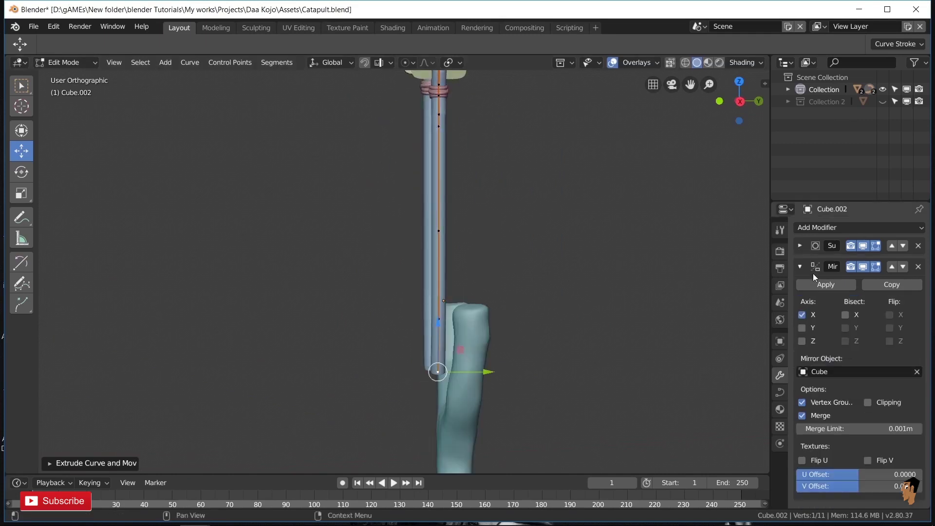
{"action": "left_click", "coordinate": [904, 245]}
{"action": "left_click", "coordinate": [800, 245]}
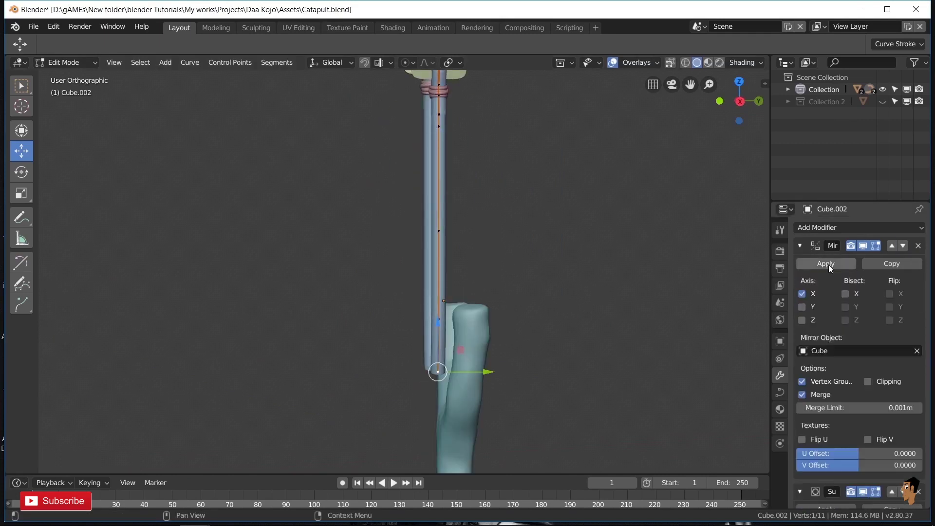
{"action": "left_click", "coordinate": [826, 263]}
{"action": "middle_click_drag", "start_coordinate": [670, 324], "coordinate": [67, 310]}
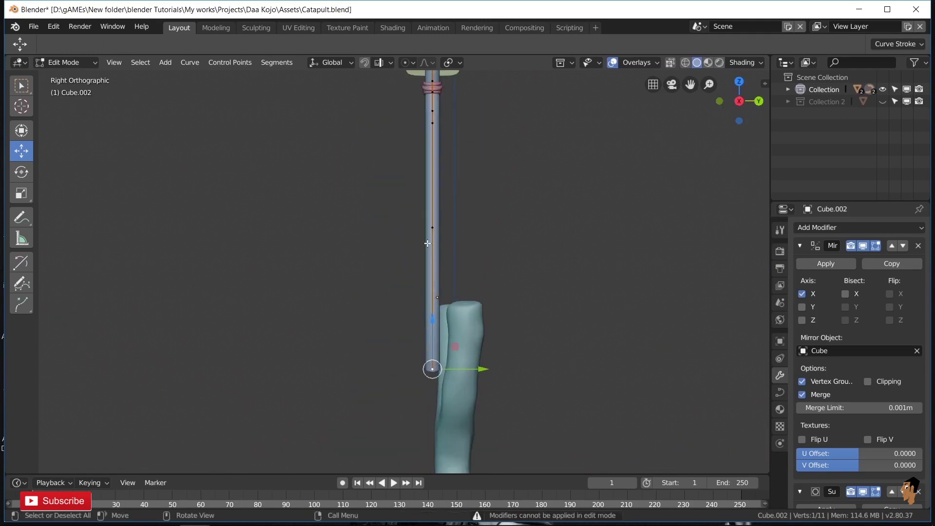
{"action": "middle_click_drag", "start_coordinate": [427, 243], "coordinate": [517, 332]}
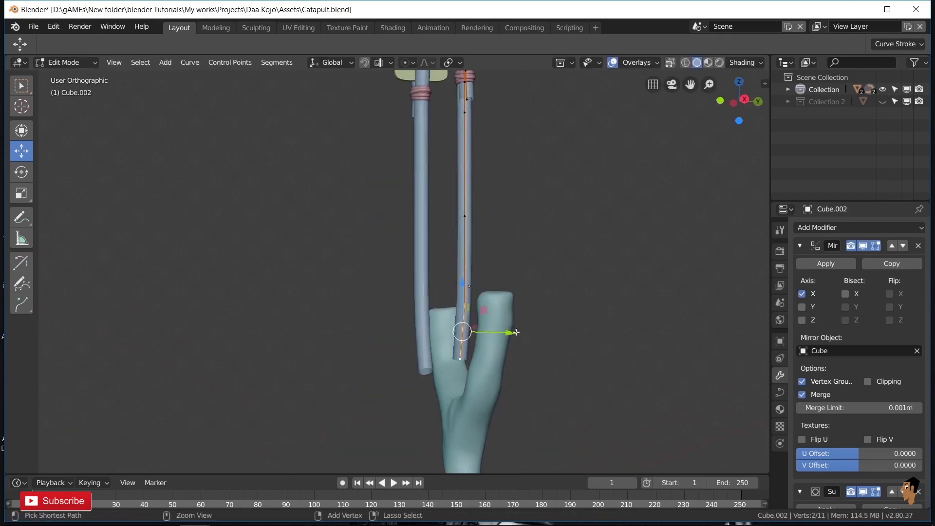
{"action": "key", "text": "KP_1"}
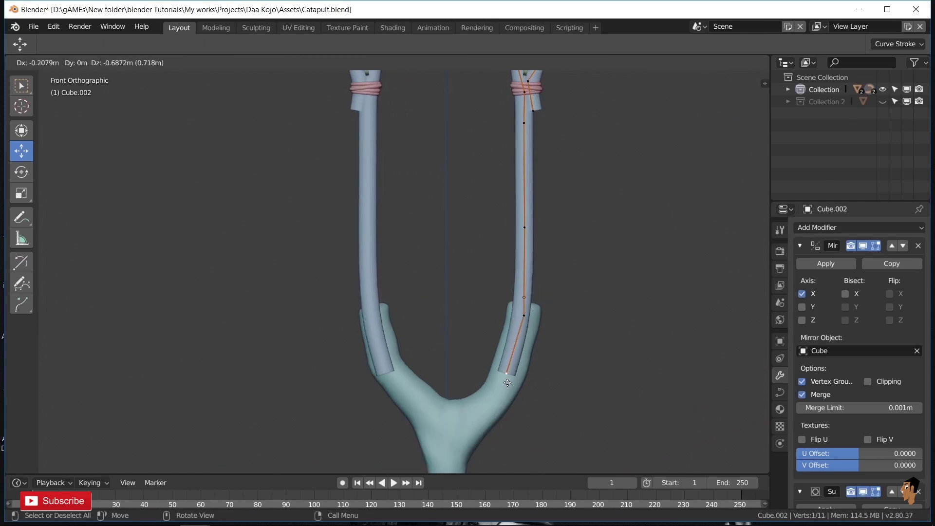
{"action": "left_click", "coordinate": [508, 383]}
Try applying the modifiers, dismiss the resulting error and collapse the settings.
{"action": "left_click", "coordinate": [803, 262]}
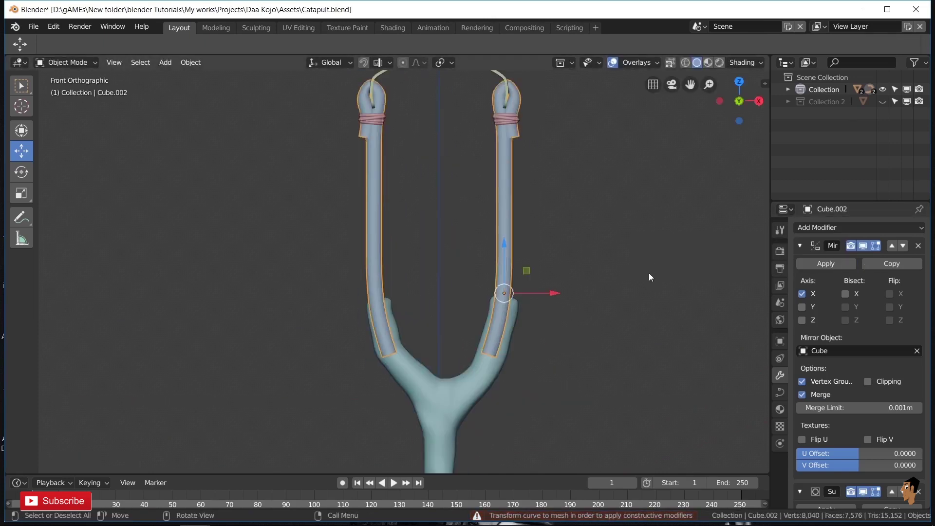
{"action": "scroll", "coordinate": [649, 273], "scroll_direction": "up", "scroll_amount": 2}
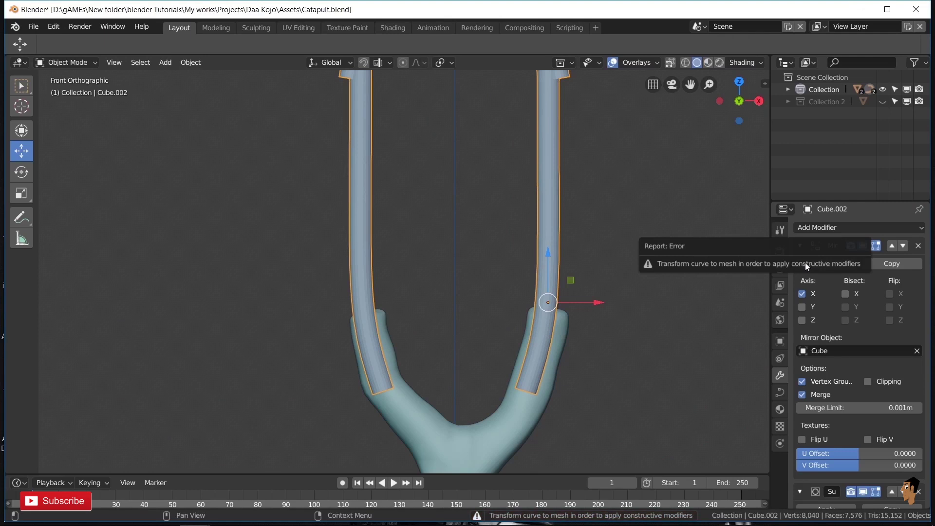
{"action": "left_click", "coordinate": [800, 245]}
{"action": "left_click", "coordinate": [800, 266]}
{"action": "scroll", "coordinate": [572, 346], "scroll_direction": "down", "scroll_amount": 1}
{"action": "mouse_move", "coordinate": [571, 346]}
{"action": "middle_mouse_down"}
{"action": "mouse_move", "coordinate": [522, 295]}
{"action": "mouse_move", "coordinate": [560, 294]}
{"action": "middle_mouse_up"}
Convert the rods to a mesh, inspect it, then undo back to the curve.
{"action": "left_click", "coordinate": [197, 63]}
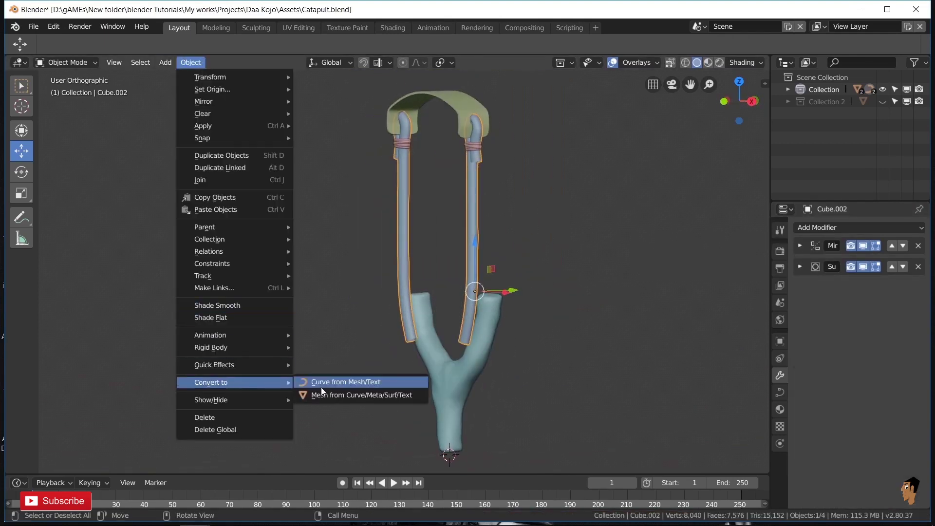
{"action": "left_click", "coordinate": [330, 395]}
{"action": "key", "text": "Tab"}
{"action": "scroll", "coordinate": [497, 325], "scroll_direction": "up", "scroll_amount": 4}
{"action": "scroll", "coordinate": [497, 325], "scroll_direction": "up", "scroll_amount": 2}
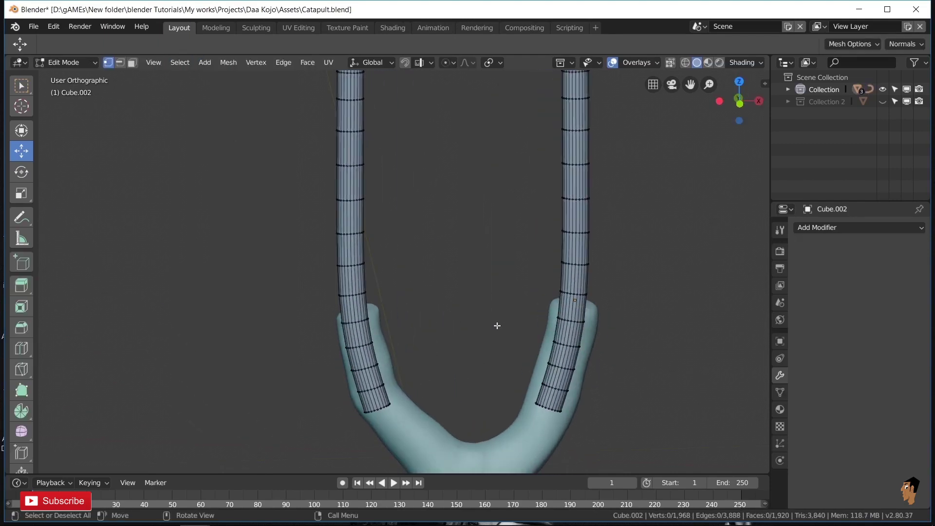
{"action": "key", "text": "Tab"}
{"action": "key", "text": "ctrl+z"}
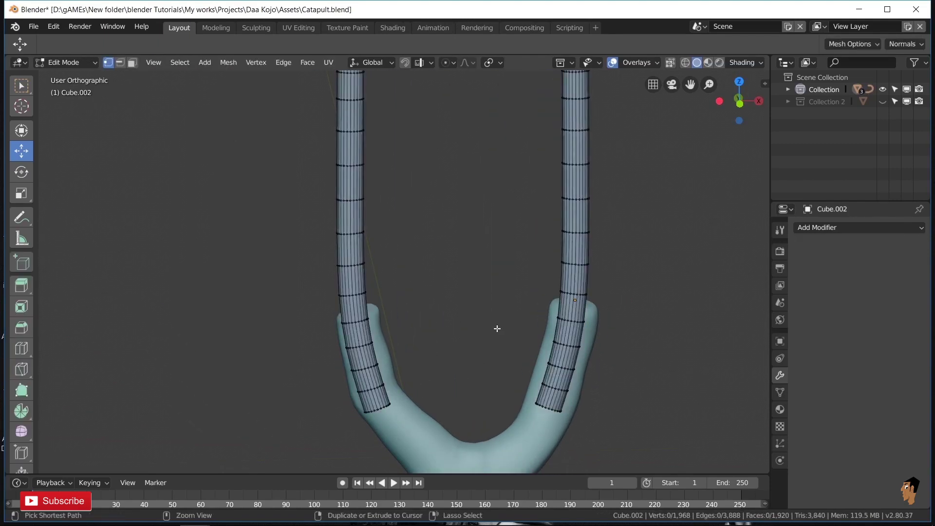
{"action": "key", "text": "ctrl+z"}
{"action": "key", "text": "ctrl+z"}
Lower the Subdivision modifier's viewport level to 0.
{"action": "left_click", "coordinate": [801, 328]}
{"action": "scroll", "coordinate": [596, 250], "scroll_direction": "down", "scroll_amount": 3}
{"action": "scroll", "coordinate": [596, 282], "scroll_direction": "up", "scroll_amount": 3}
{"action": "left_click", "coordinate": [800, 328]}
{"action": "scroll", "coordinate": [413, 317], "scroll_direction": "down", "scroll_amount": 4}
{"action": "scroll", "coordinate": [414, 317], "scroll_direction": "up", "scroll_amount": 4}
Convert the rods into a low-poly 132-vertex mesh and inspect it in Edit Mode.
{"action": "left_click", "coordinate": [191, 62]}
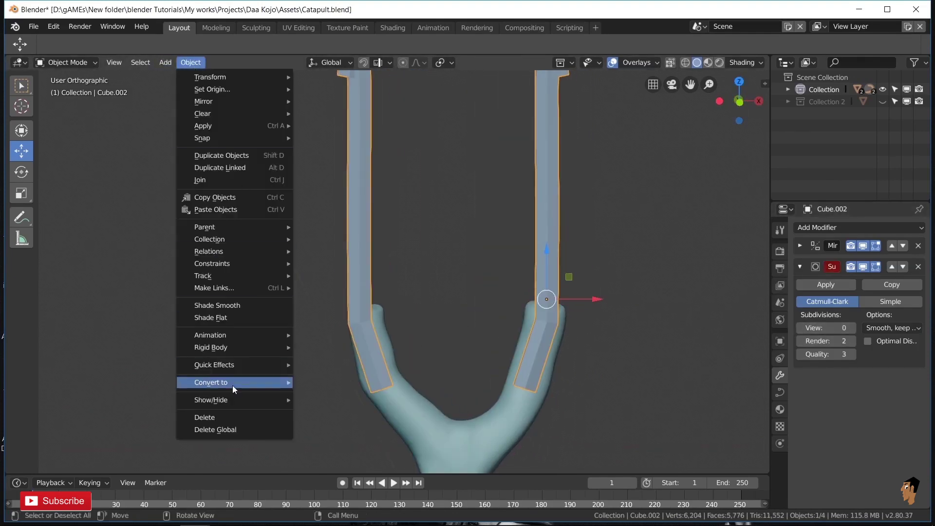
{"action": "left_click", "coordinate": [331, 394]}
{"action": "key", "text": "Tab"}
{"action": "scroll", "coordinate": [536, 341], "scroll_direction": "down", "scroll_amount": 4}
{"action": "scroll", "coordinate": [590, 357], "scroll_direction": "up", "scroll_amount": 4}
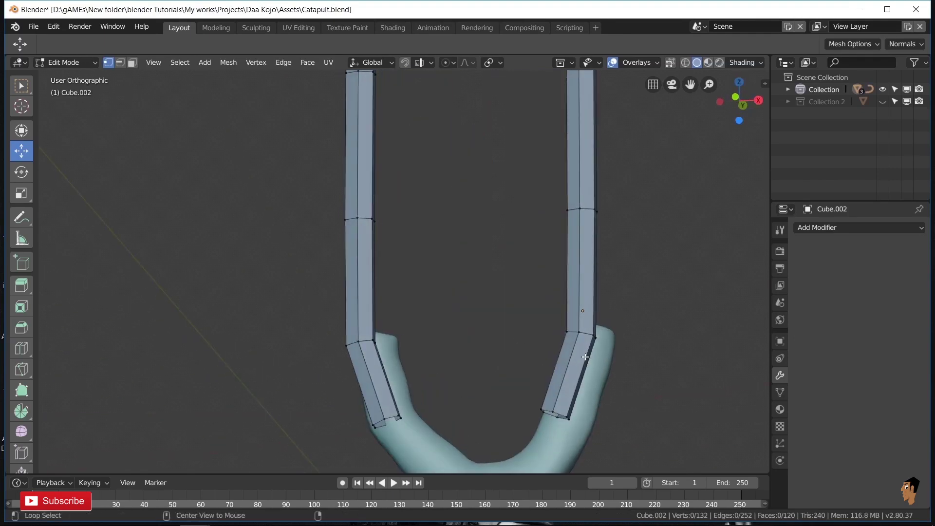
Bevel an edge loop on the right prong and return to object mode.
{"action": "left_click", "coordinate": [586, 358], "text": "alt"}
{"action": "scroll", "coordinate": [596, 365], "scroll_direction": "down", "scroll_amount": 1}
{"action": "left_click", "coordinate": [619, 380]}
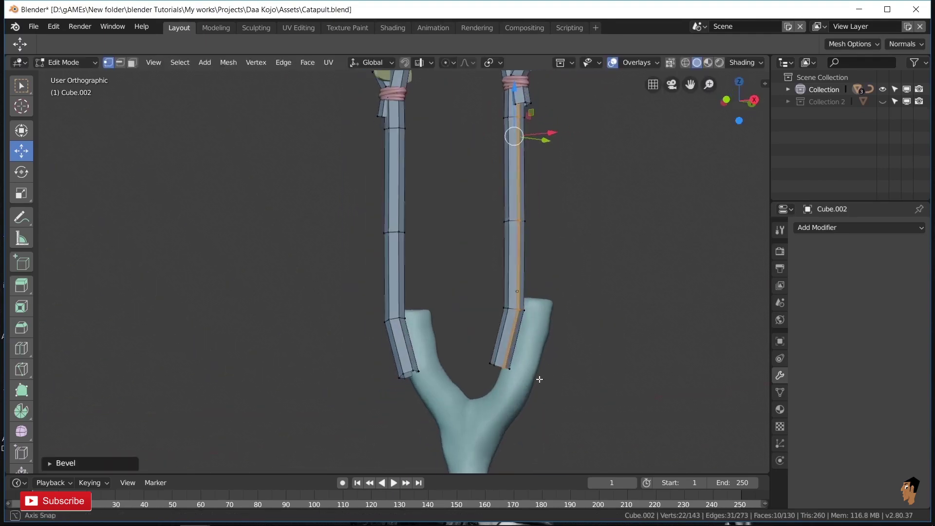
{"action": "scroll", "coordinate": [597, 378], "scroll_direction": "down", "scroll_amount": 3}
{"action": "key", "text": "Tab"}
{"action": "scroll", "coordinate": [579, 384], "scroll_direction": "up", "scroll_amount": 5}
Add a Subdivision Surface modifier to the rods.
{"action": "left_click", "coordinate": [822, 233]}
{"action": "left_click", "coordinate": [694, 422]}
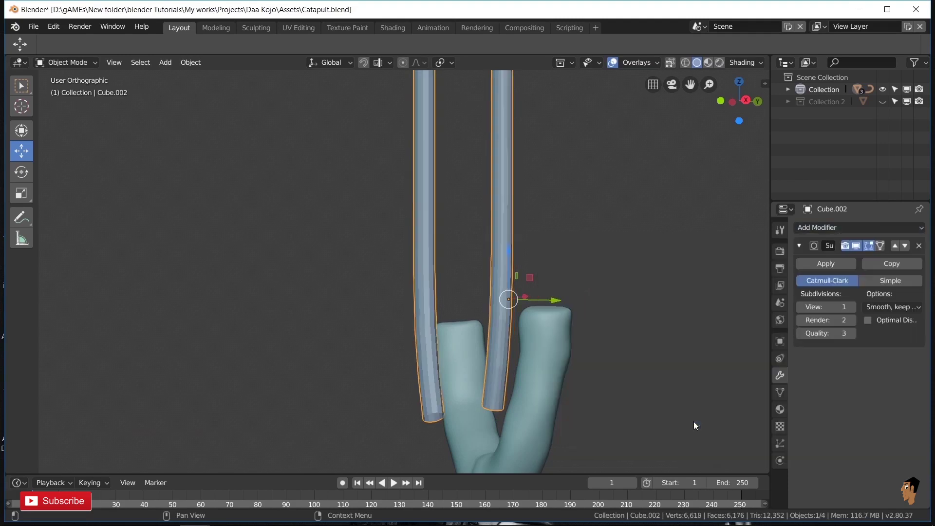
{"action": "scroll", "coordinate": [653, 405], "scroll_direction": "down", "scroll_amount": 3}
Select a loop near the prong bend and try beveling it, cancelling the bevel.
{"action": "key", "text": "Tab"}
{"action": "scroll", "coordinate": [585, 407], "scroll_direction": "up", "scroll_amount": 5}
{"action": "scroll", "coordinate": [529, 408], "scroll_direction": "down", "scroll_amount": 1}
{"action": "scroll", "coordinate": [529, 408], "scroll_direction": "down", "scroll_amount": 3}
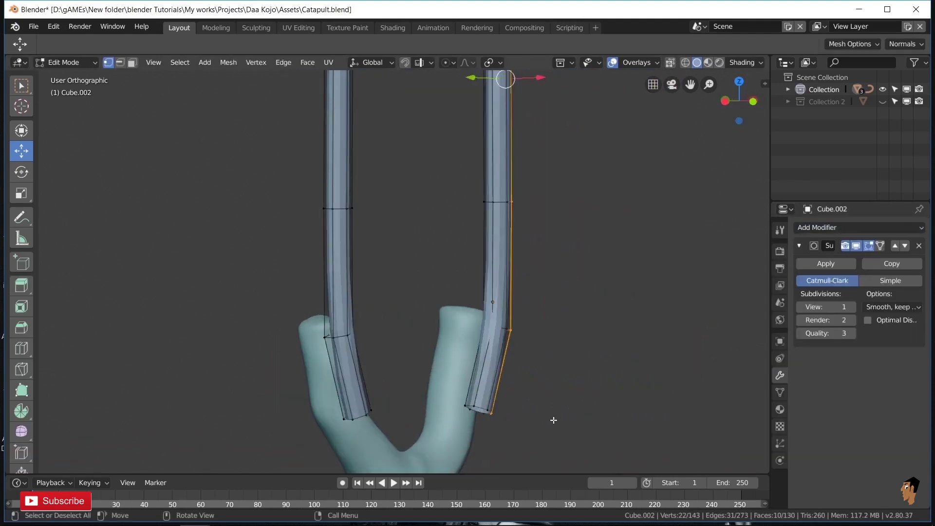
{"action": "scroll", "coordinate": [553, 424], "scroll_direction": "up", "scroll_amount": 4}
{"action": "left_click", "coordinate": [539, 424], "text": "alt"}
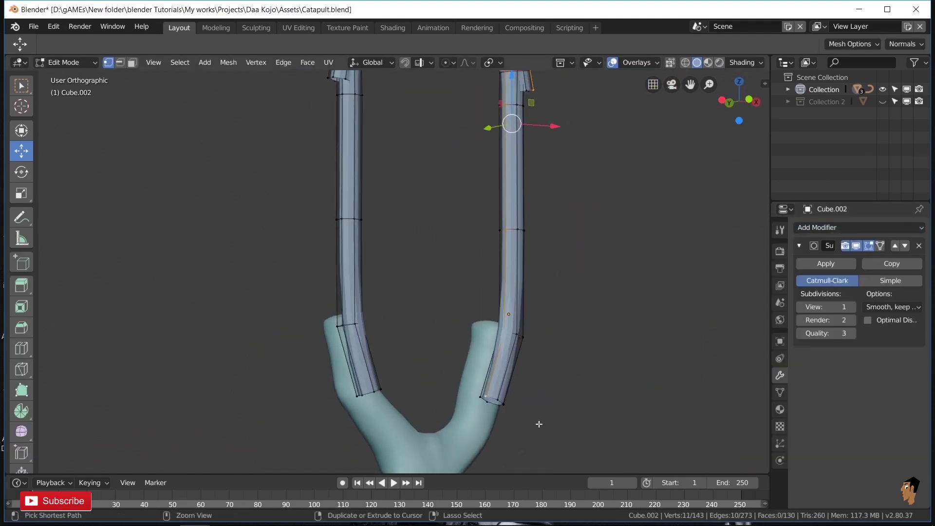
{"action": "right_click", "coordinate": [582, 364]}
{"action": "mouse_move", "coordinate": [582, 364]}
{"action": "middle_mouse_down"}
{"action": "mouse_move", "coordinate": [429, 271]}
{"action": "mouse_move", "coordinate": [315, 353]}
{"action": "middle_mouse_up"}
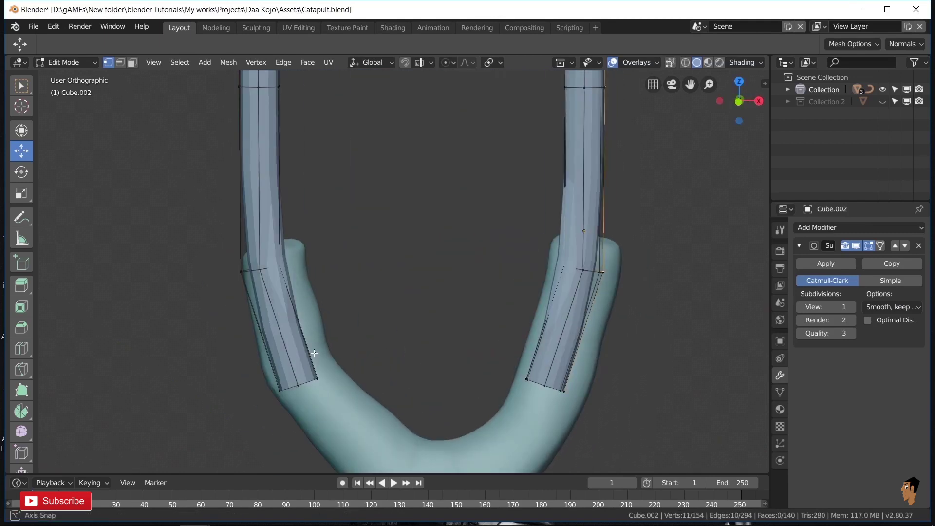
{"action": "right_click", "coordinate": [639, 357]}
{"action": "key", "text": "Tab"}
{"action": "mouse_move", "coordinate": [596, 364]}
{"action": "middle_mouse_down"}
{"action": "mouse_move", "coordinate": [522, 361]}
{"action": "mouse_move", "coordinate": [613, 369]}
{"action": "mouse_move", "coordinate": [660, 360]}
{"action": "mouse_move", "coordinate": [491, 314]}
{"action": "mouse_move", "coordinate": [584, 352]}
{"action": "mouse_move", "coordinate": [518, 355]}
{"action": "mouse_move", "coordinate": [533, 408]}
{"action": "middle_mouse_up"}
Raise the Subdivision Surface level to 2 with Ctrl+2.
{"action": "key", "text": "ctrl+2"}
{"action": "scroll", "coordinate": [533, 406], "scroll_direction": "down", "scroll_amount": 2}
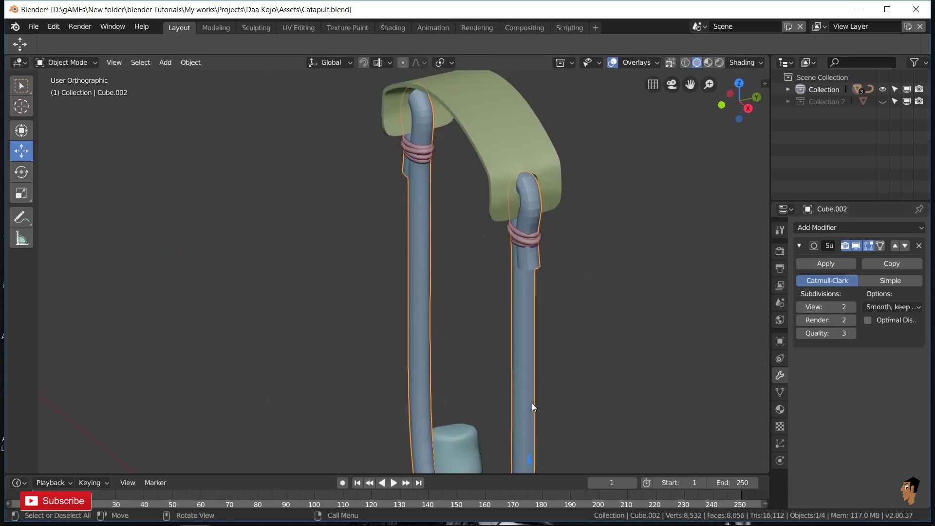
{"action": "scroll", "coordinate": [466, 294], "scroll_direction": "up", "scroll_amount": 3}
{"action": "mouse_move", "coordinate": [467, 294]}
{"action": "middle_mouse_down"}
{"action": "mouse_move", "coordinate": [496, 289]}
{"action": "mouse_move", "coordinate": [563, 313]}
{"action": "mouse_move", "coordinate": [384, 204]}
{"action": "middle_mouse_up"}
Bevel another loop on the prongs and inspect the rounded result.
{"action": "key", "text": "Tab"}
{"action": "left_click", "coordinate": [508, 311]}
{"action": "mouse_move", "coordinate": [509, 311]}
{"action": "middle_mouse_down"}
{"action": "mouse_move", "coordinate": [269, 328]}
{"action": "mouse_move", "coordinate": [393, 261]}
{"action": "mouse_move", "coordinate": [242, 299]}
{"action": "mouse_move", "coordinate": [507, 379]}
{"action": "mouse_move", "coordinate": [612, 368]}
{"action": "middle_mouse_up"}
{"action": "key", "text": "Tab"}
{"action": "scroll", "coordinate": [473, 378], "scroll_direction": "down", "scroll_amount": 5}
{"action": "left_click", "coordinate": [190, 63]}
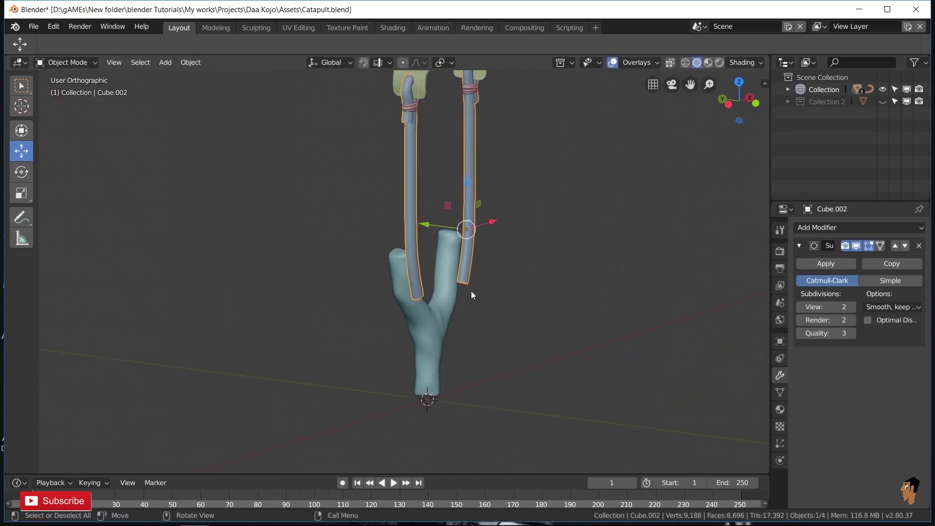
Enter edit mode on the rods in the right side view.
{"action": "scroll", "coordinate": [472, 291], "scroll_direction": "up", "scroll_amount": 3}
{"action": "middle_click_drag", "start_coordinate": [456, 323], "coordinate": [422, 303]}
{"action": "scroll", "coordinate": [422, 303], "scroll_direction": "down", "scroll_amount": 2}
{"action": "scroll", "coordinate": [445, 130], "scroll_direction": "up", "scroll_amount": 3}
{"action": "mouse_move", "coordinate": [446, 130]}
{"action": "middle_mouse_down"}
{"action": "mouse_move", "coordinate": [422, 212]}
{"action": "mouse_move", "coordinate": [396, 225]}
{"action": "middle_mouse_up"}
{"action": "key", "text": "Tab"}
{"action": "key", "text": "KP_3"}
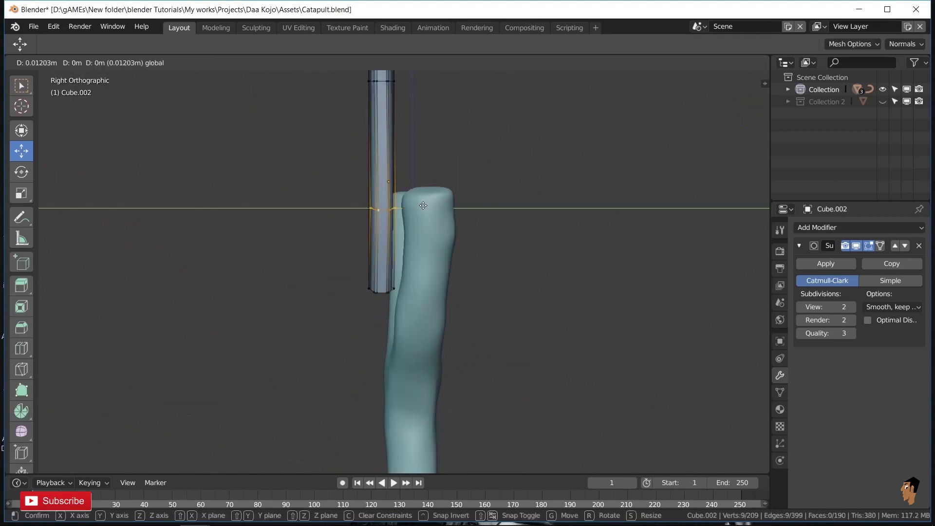
Shift the rod end sideways using connected proportional editing.
{"action": "left_click", "coordinate": [451, 117]}
{"action": "left_click_drag", "start_coordinate": [419, 205], "coordinate": [425, 204]}
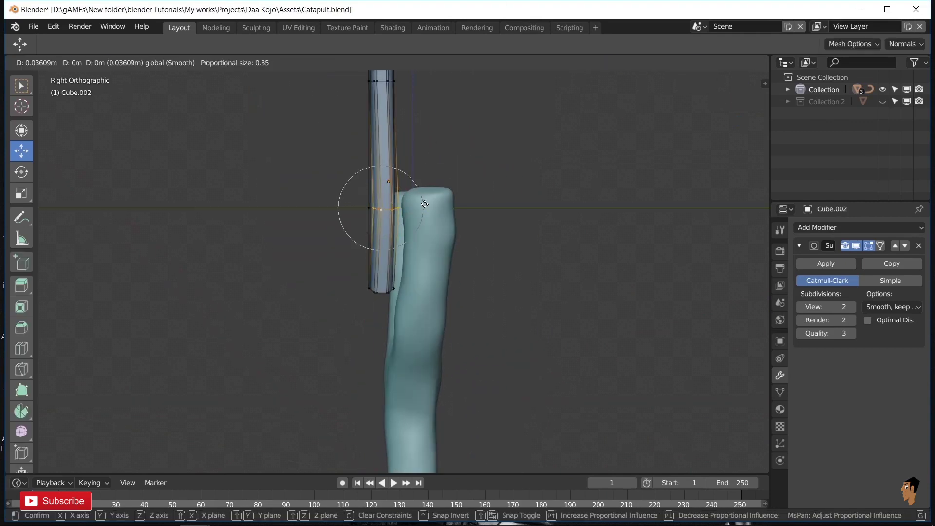
{"action": "left_click", "coordinate": [438, 204]}
{"action": "middle_click_drag", "start_coordinate": [438, 203], "coordinate": [386, 291]}
{"action": "key", "text": "Tab"}
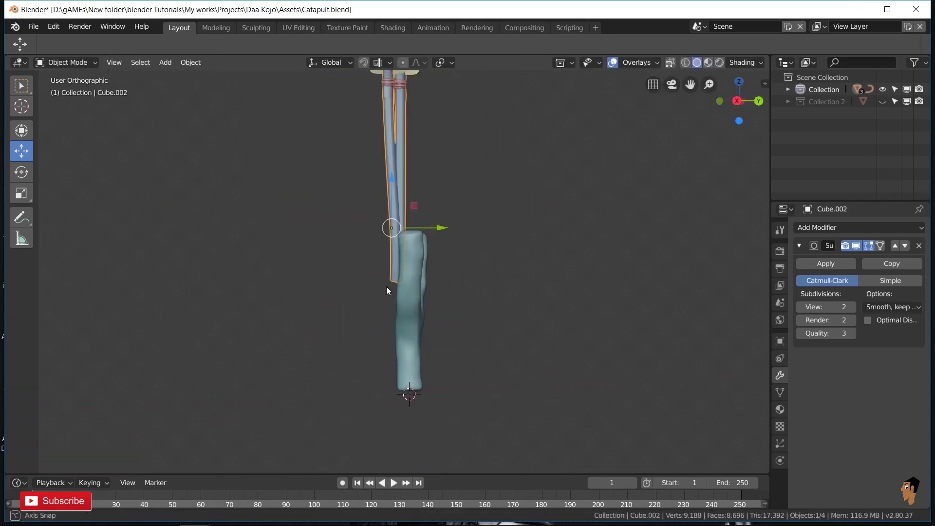
Cap the rod's open end loop with a face.
{"action": "key", "text": "KP_Decimal"}
{"action": "key", "text": "Tab"}
{"action": "mouse_move", "coordinate": [495, 288]}
{"action": "middle_mouse_down"}
{"action": "mouse_move", "coordinate": [348, 222]}
{"action": "mouse_move", "coordinate": [311, 299]}
{"action": "mouse_move", "coordinate": [573, 289]}
{"action": "mouse_move", "coordinate": [591, 340]}
{"action": "mouse_move", "coordinate": [519, 298]}
{"action": "middle_mouse_up"}
{"action": "key", "text": "f"}
{"action": "key", "text": "f"}
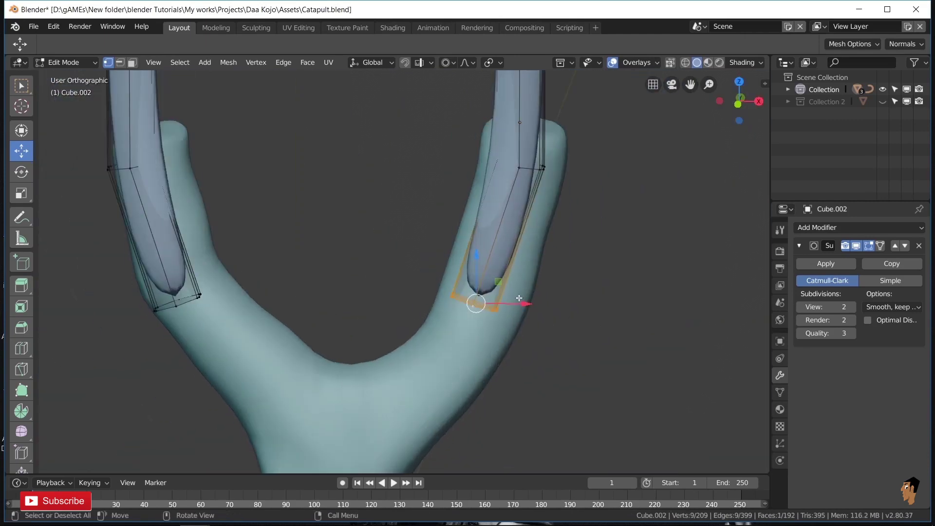
Add loop cuts near the lower ends of the right and left tubes.
{"action": "left_click", "coordinate": [483, 252]}
{"action": "scroll", "coordinate": [483, 252], "scroll_direction": "down", "scroll_amount": 3}
{"action": "key", "text": "ctrl+r"}
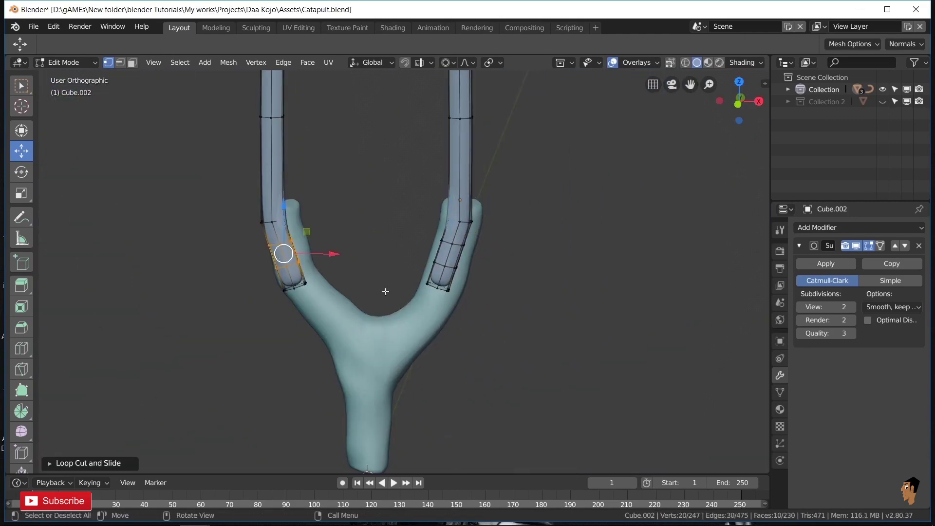
{"action": "scroll", "coordinate": [386, 291], "scroll_direction": "up", "scroll_amount": 2}
{"action": "key", "text": "ctrl+r"}
{"action": "left_click", "coordinate": [459, 280]}
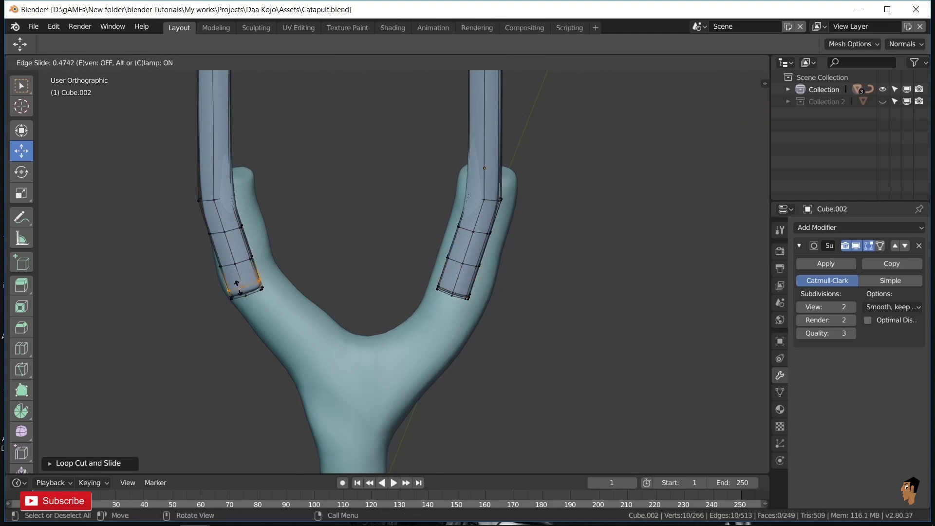
{"action": "left_click", "coordinate": [237, 283]}
Shift the left tube's upper loop sideways in front view with proportional falloff.
{"action": "key", "text": "KP_1"}
{"action": "left_click_drag", "start_coordinate": [245, 195], "coordinate": [250, 196]}
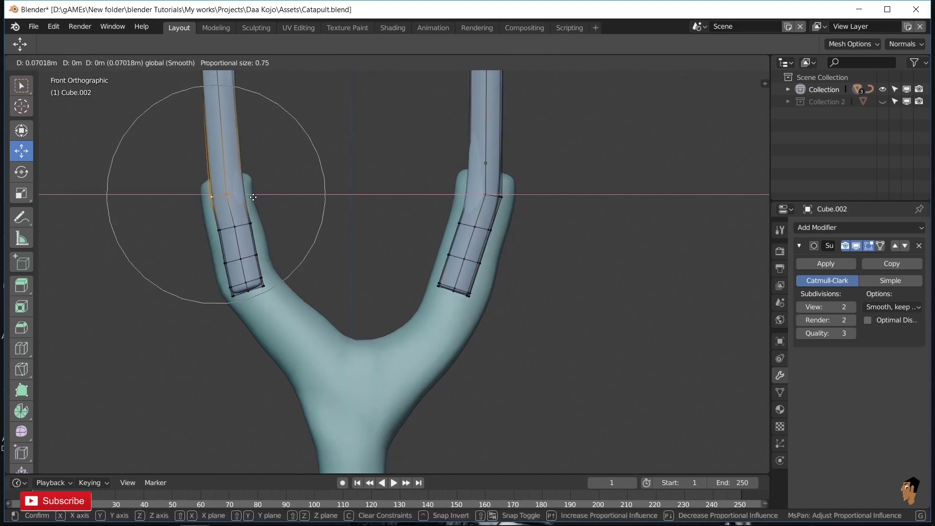
{"action": "left_click", "coordinate": [253, 197]}
{"action": "key", "text": "Tab"}
{"action": "scroll", "coordinate": [499, 273], "scroll_direction": "down", "scroll_amount": 3}
{"action": "middle_click_drag", "start_coordinate": [498, 273], "coordinate": [435, 276]}
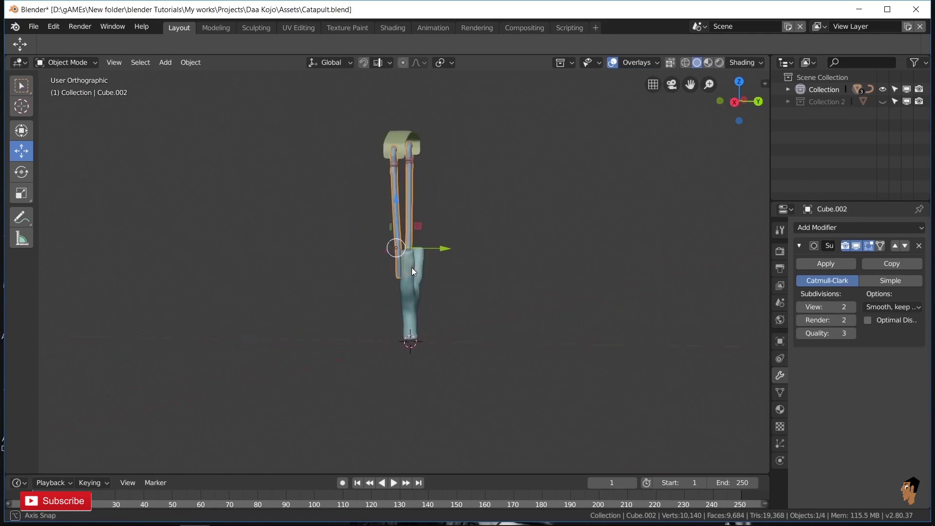
{"action": "middle_click_drag", "start_coordinate": [441, 191], "coordinate": [421, 284]}
{"action": "scroll", "coordinate": [439, 276], "scroll_direction": "up", "scroll_amount": 3}
Enlarge the pink cord wrap very slightly.
{"action": "scroll", "coordinate": [424, 172], "scroll_direction": "up", "scroll_amount": 1}
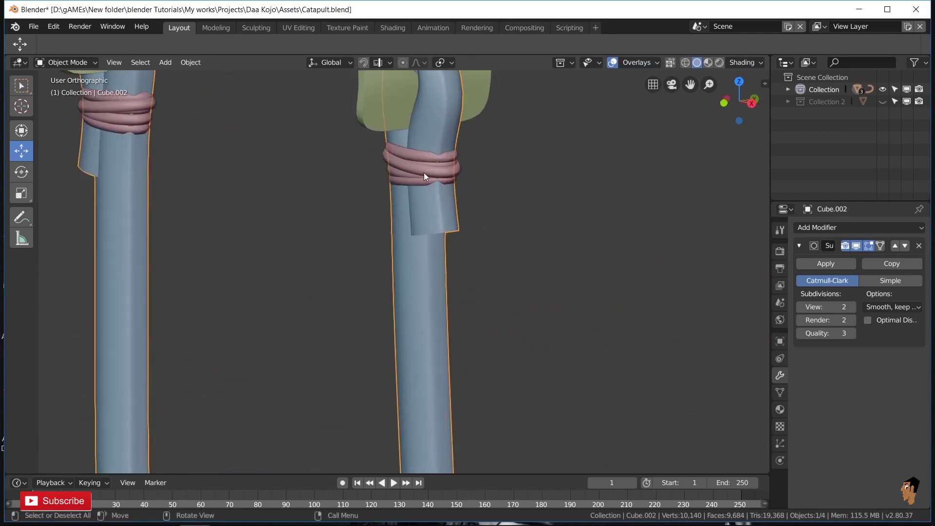
{"action": "left_click", "coordinate": [423, 173]}
{"action": "scroll", "coordinate": [573, 180], "scroll_direction": "up", "scroll_amount": 2}
{"action": "middle_click_drag", "start_coordinate": [573, 179], "coordinate": [551, 189], "text": "shift"}
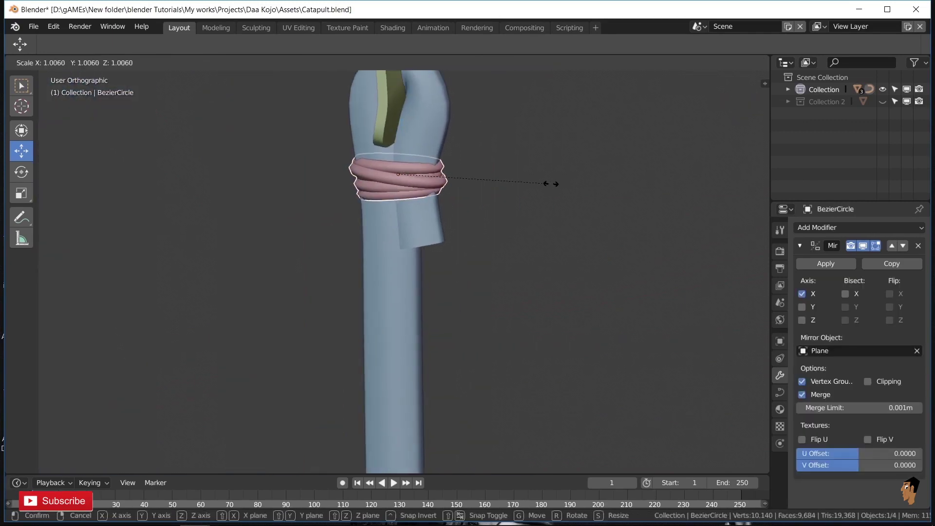
{"action": "left_click", "coordinate": [554, 184]}
{"action": "scroll", "coordinate": [525, 217], "scroll_direction": "down", "scroll_amount": 3}
{"action": "mouse_move", "coordinate": [524, 218]}
{"action": "middle_mouse_down"}
{"action": "mouse_move", "coordinate": [307, 247]}
{"action": "mouse_move", "coordinate": [467, 235]}
{"action": "mouse_move", "coordinate": [518, 270]}
{"action": "mouse_move", "coordinate": [459, 225]}
{"action": "middle_mouse_up"}
{"action": "scroll", "coordinate": [518, 270], "scroll_direction": "down", "scroll_amount": 2}
{"action": "scroll", "coordinate": [517, 270], "scroll_direction": "up", "scroll_amount": 3}
{"action": "scroll", "coordinate": [458, 225], "scroll_direction": "down", "scroll_amount": 2}
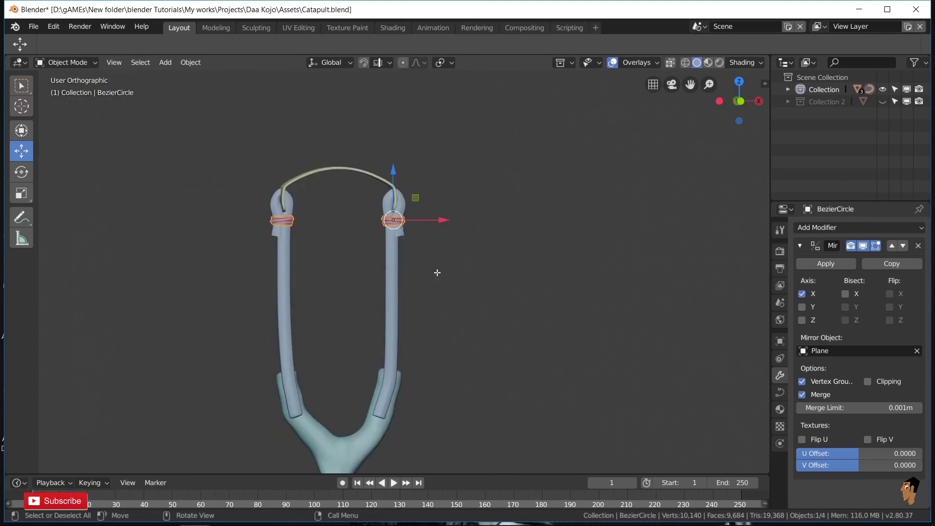
Duplicate the cord's control points into a new ring at the arm's lower end.
{"action": "key", "text": "Tab"}
{"action": "scroll", "coordinate": [378, 182], "scroll_direction": "up", "scroll_amount": 3}
{"action": "scroll", "coordinate": [379, 183], "scroll_direction": "up", "scroll_amount": 2}
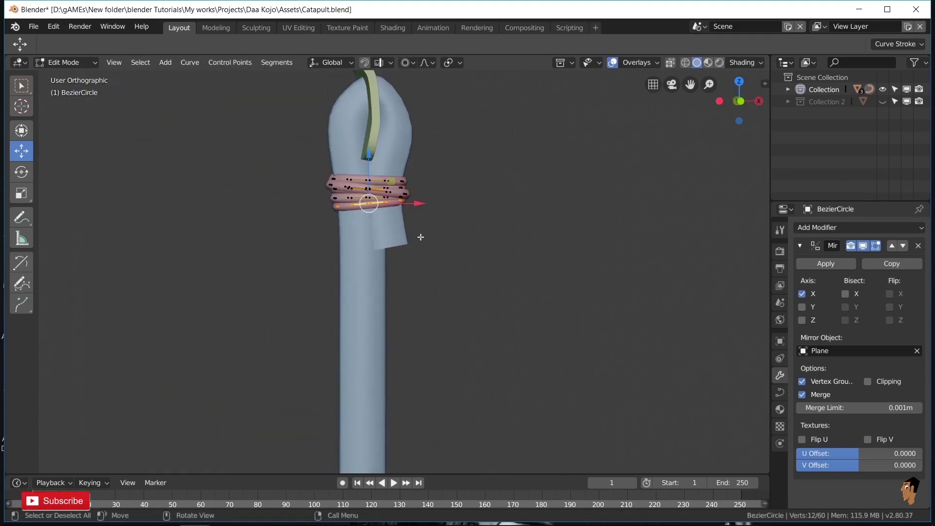
{"action": "key", "text": "shift+d"}
{"action": "right_click", "coordinate": [444, 194]}
{"action": "scroll", "coordinate": [443, 194], "scroll_direction": "down", "scroll_amount": 3}
{"action": "scroll", "coordinate": [417, 129], "scroll_direction": "up", "scroll_amount": 1}
{"action": "left_click", "coordinate": [404, 322]}
{"action": "scroll", "coordinate": [404, 322], "scroll_direction": "up", "scroll_amount": 2}
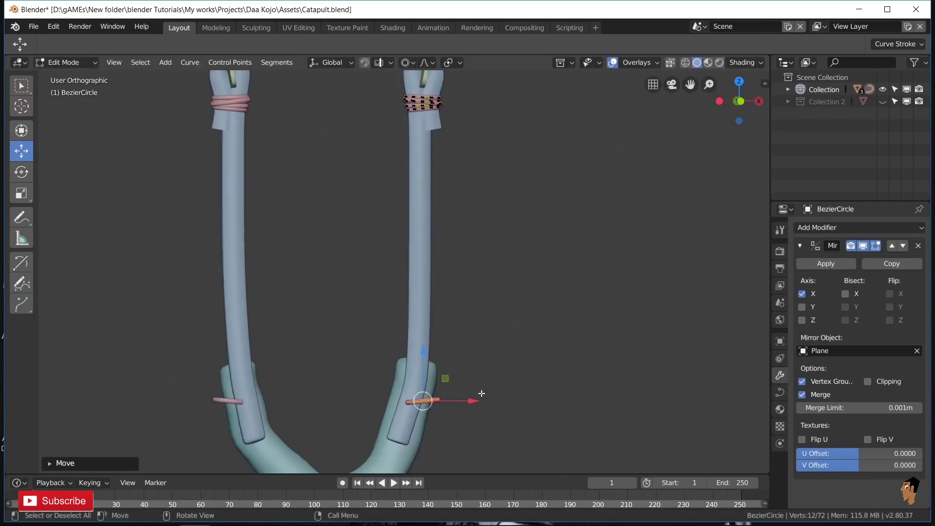
{"action": "middle_click_drag", "start_coordinate": [441, 400], "coordinate": [444, 320], "text": "shift"}
{"action": "left_click", "coordinate": [468, 335]}
Move the new ring along X to sit just above the fork prong.
{"action": "key", "text": "g"}
{"action": "key", "text": "x"}
{"action": "left_click", "coordinate": [413, 310]}
{"action": "key", "text": "g"}
{"action": "left_click", "coordinate": [415, 271]}
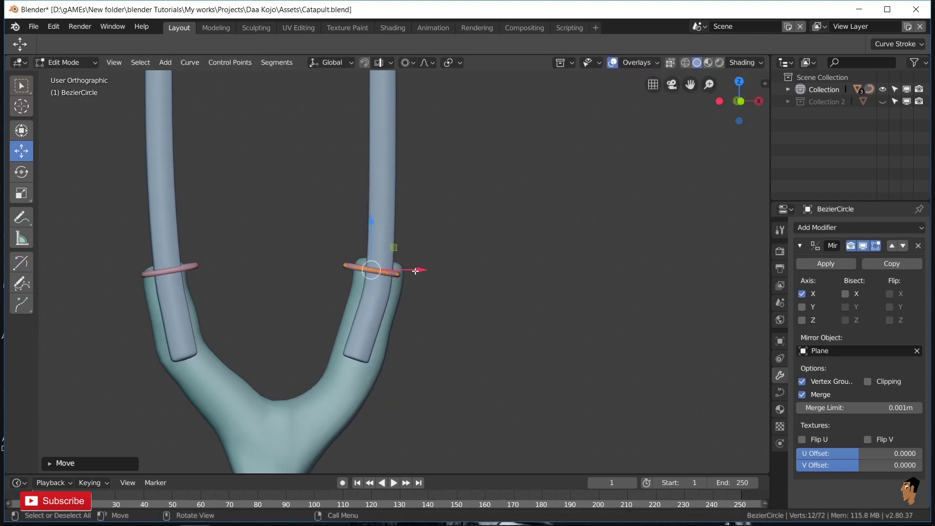
{"action": "key", "text": "g"}
{"action": "key", "text": "x"}
{"action": "key", "text": "Escape"}
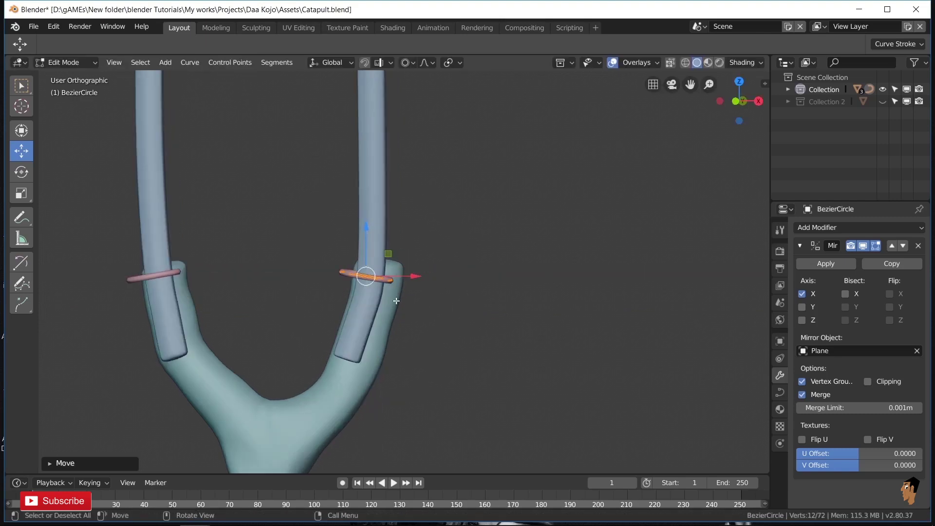
Flatten the ring in side view and slide it onto the post along X.
{"action": "key", "text": "KP_3"}
{"action": "left_click", "coordinate": [507, 303]}
{"action": "key", "text": "g"}
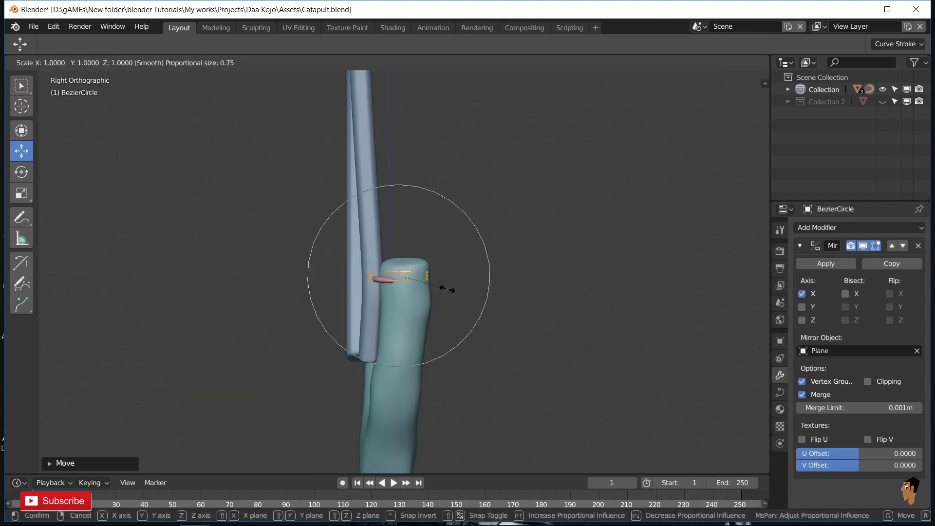
{"action": "left_click", "coordinate": [457, 295]}
{"action": "mouse_move", "coordinate": [457, 295]}
{"action": "middle_mouse_down"}
{"action": "mouse_move", "coordinate": [502, 284]}
{"action": "mouse_move", "coordinate": [547, 365]}
{"action": "mouse_move", "coordinate": [543, 324]}
{"action": "middle_mouse_up"}
{"action": "left_click_drag", "start_coordinate": [427, 280], "coordinate": [427, 286]}
{"action": "mouse_move", "coordinate": [427, 286]}
{"action": "middle_mouse_down"}
{"action": "mouse_move", "coordinate": [230, 320]}
{"action": "mouse_move", "coordinate": [448, 265]}
{"action": "mouse_move", "coordinate": [413, 323]}
{"action": "mouse_move", "coordinate": [341, 292]}
{"action": "mouse_move", "coordinate": [297, 258]}
{"action": "mouse_move", "coordinate": [361, 292]}
{"action": "middle_mouse_up"}
{"action": "left_click", "coordinate": [335, 323]}
{"action": "scroll", "coordinate": [362, 292], "scroll_direction": "down", "scroll_amount": 2}
Duplicate the ring in front view to stack third and fourth rings below.
{"action": "scroll", "coordinate": [397, 334], "scroll_direction": "down", "scroll_amount": 2}
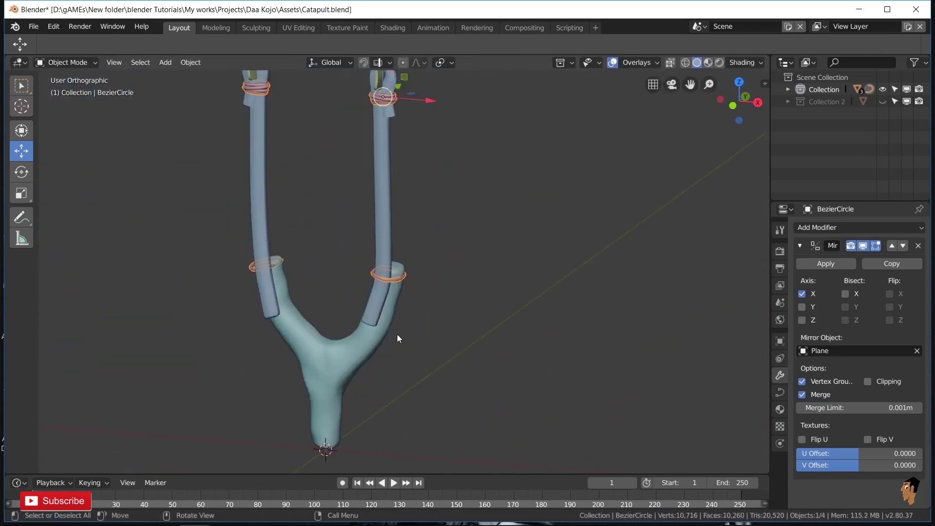
{"action": "scroll", "coordinate": [397, 297], "scroll_direction": "up", "scroll_amount": 4}
{"action": "scroll", "coordinate": [402, 302], "scroll_direction": "up", "scroll_amount": 2}
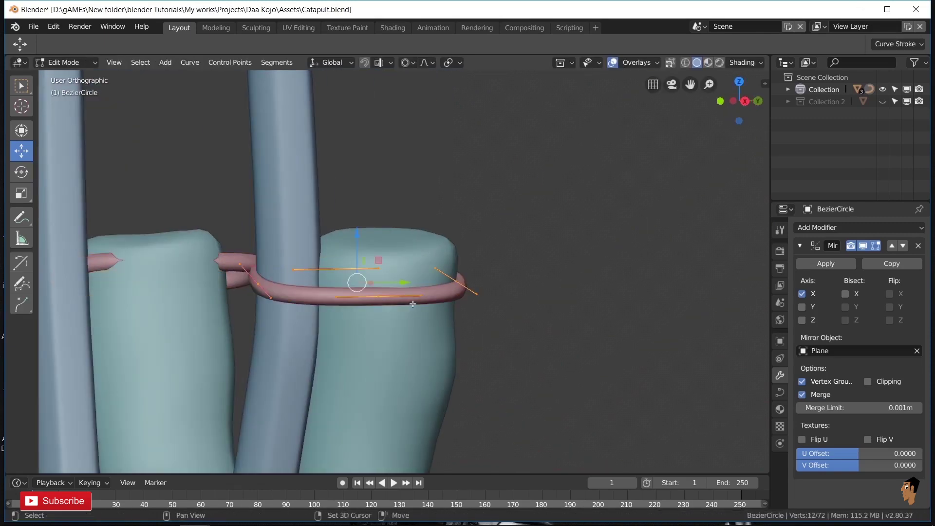
{"action": "key", "text": "KP_1"}
{"action": "key", "text": "g"}
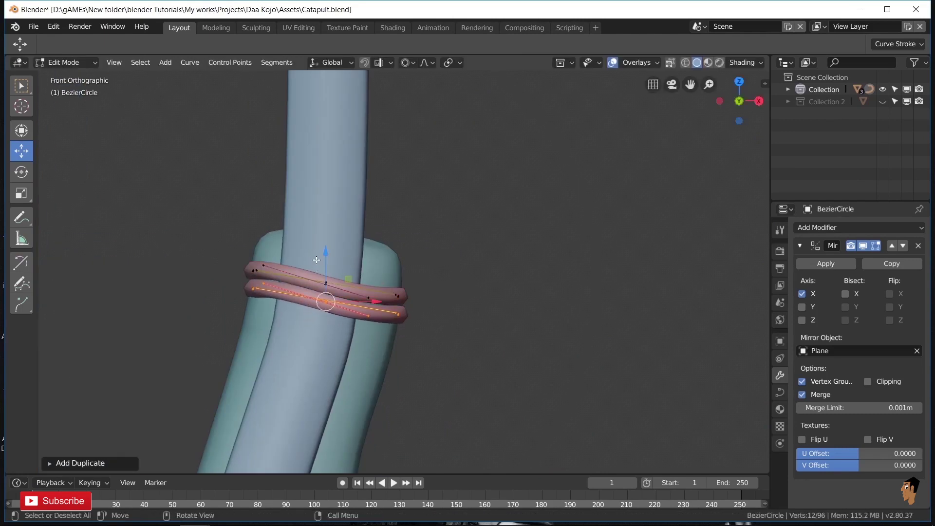
{"action": "key", "text": "shift+d"}
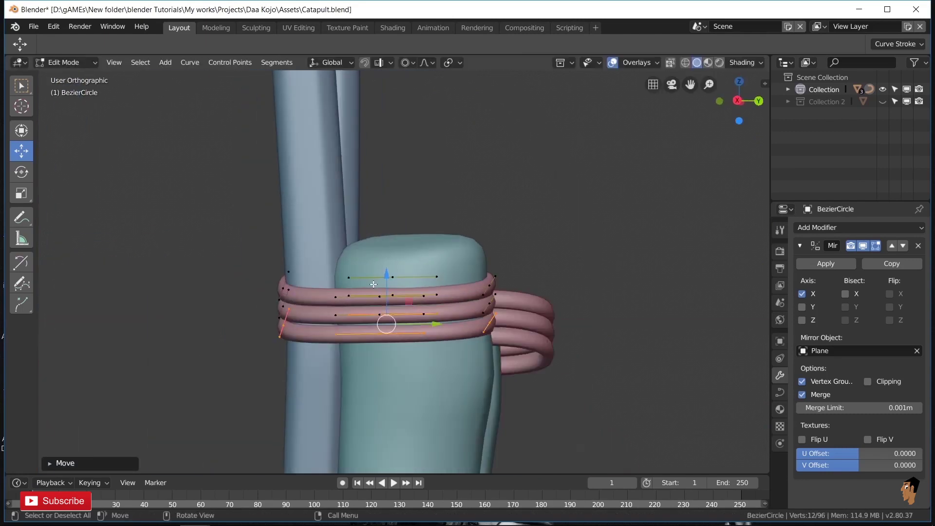
{"action": "scroll", "coordinate": [436, 318], "scroll_direction": "down", "scroll_amount": 4}
{"action": "scroll", "coordinate": [399, 360], "scroll_direction": "up", "scroll_amount": 2}
{"action": "key", "text": "shift+d"}
{"action": "left_click", "coordinate": [398, 374]}
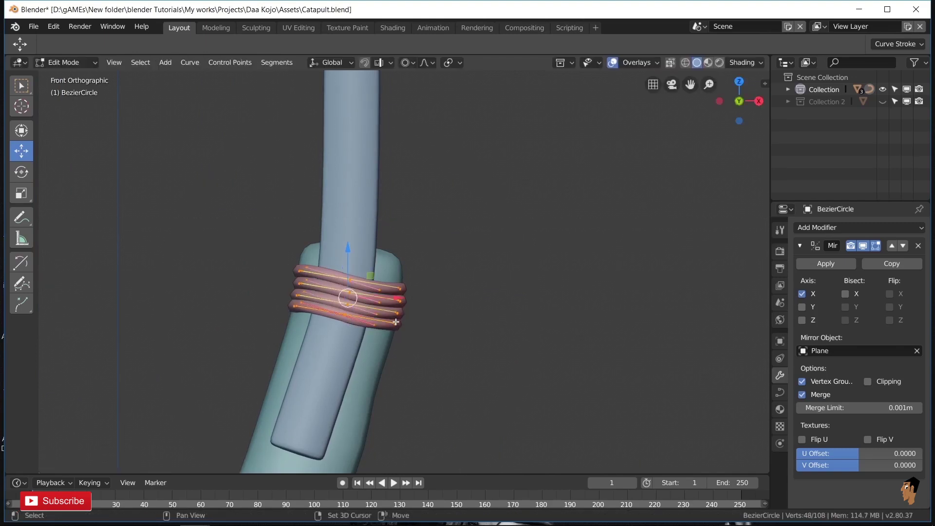
Copy the set of four rings and move them below the stack.
{"action": "key", "text": "shift+d"}
{"action": "left_click", "coordinate": [380, 341]}
{"action": "key", "text": "g"}
{"action": "left_click", "coordinate": [351, 317]}
{"action": "key", "text": "g"}
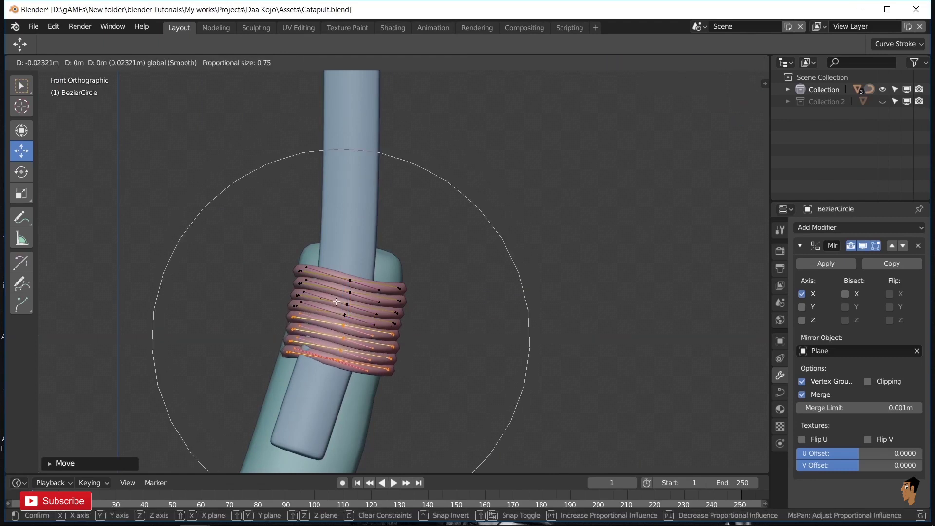
{"action": "left_click", "coordinate": [341, 312]}
{"action": "middle_click_drag", "start_coordinate": [341, 311], "coordinate": [512, 331]}
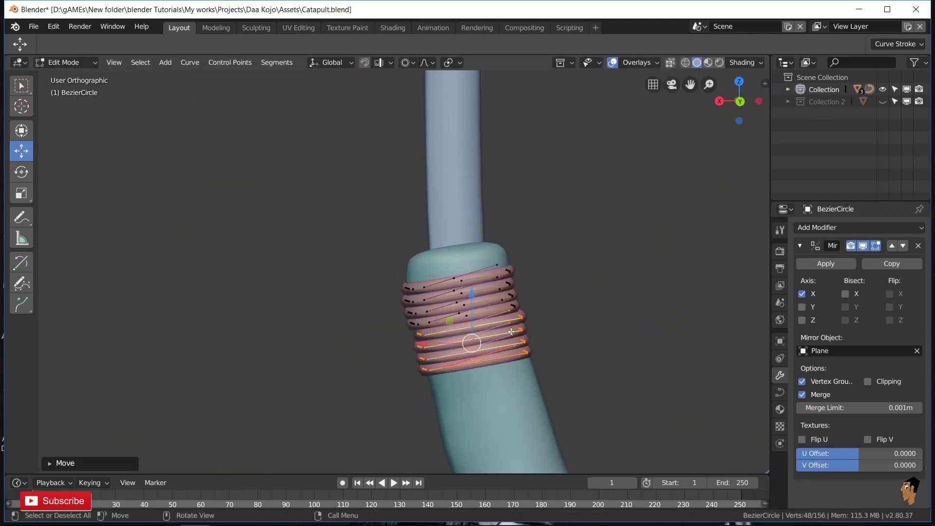
{"action": "middle_click_drag", "start_coordinate": [433, 347], "coordinate": [461, 371]}
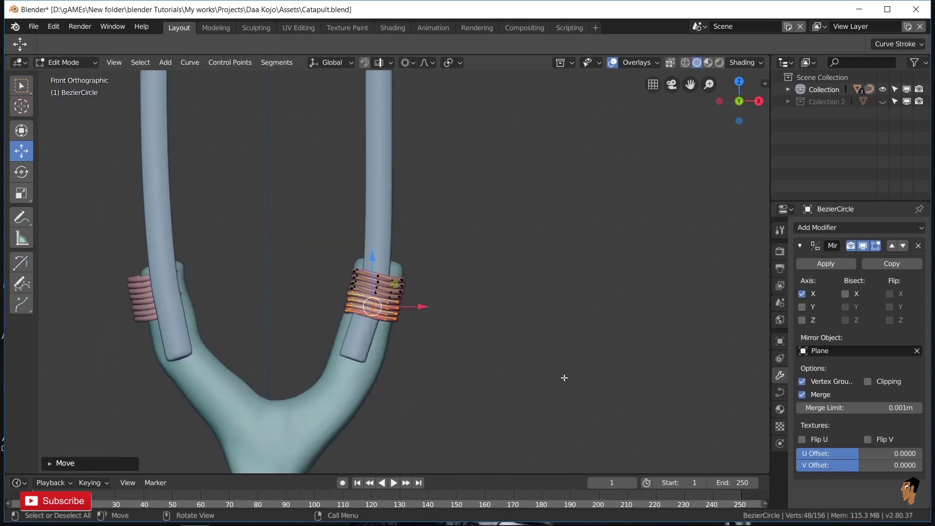
{"action": "scroll", "coordinate": [461, 371], "scroll_direction": "up", "scroll_amount": 4}
Place the bottom rings at the coil's base and shift them along X.
{"action": "left_click", "coordinate": [338, 315]}
{"action": "key", "text": "g"}
{"action": "key", "text": "x"}
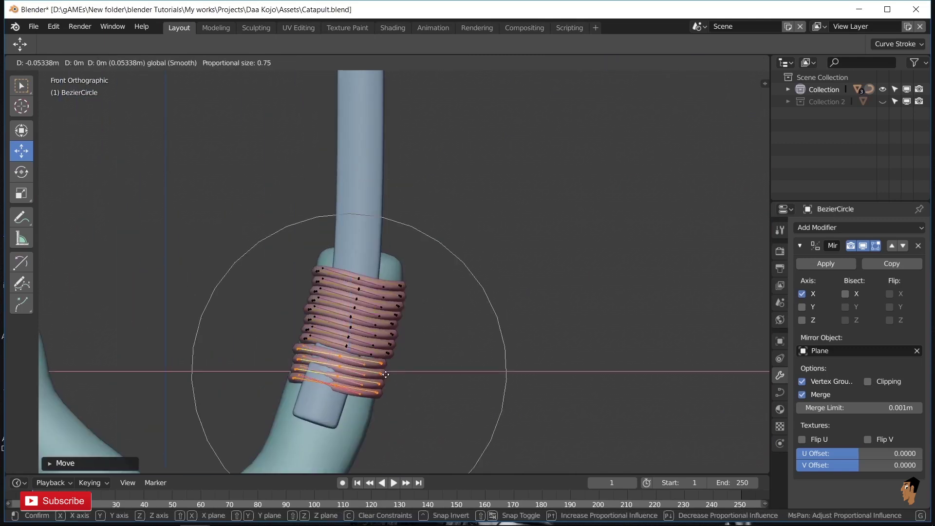
{"action": "left_click", "coordinate": [337, 331]}
{"action": "mouse_move", "coordinate": [337, 331]}
{"action": "middle_mouse_down"}
{"action": "mouse_move", "coordinate": [455, 404]}
{"action": "mouse_move", "coordinate": [347, 424]}
{"action": "mouse_move", "coordinate": [238, 315]}
{"action": "middle_mouse_up"}
{"action": "left_click", "coordinate": [396, 371]}
Nudge the lower coil rings and single coil points using proportional falloff.
{"action": "key", "text": "g"}
{"action": "left_click", "coordinate": [445, 416]}
{"action": "left_click", "coordinate": [238, 315]}
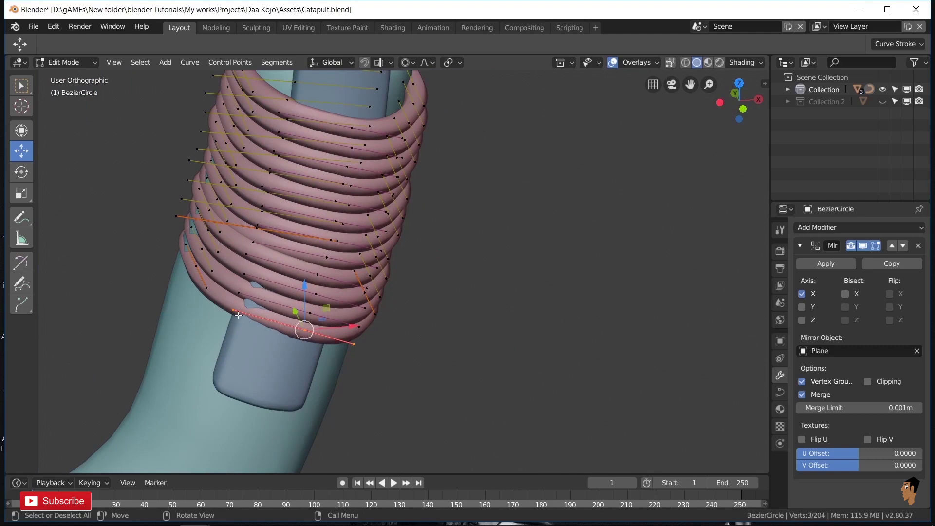
{"action": "key", "text": "g"}
{"action": "middle_click_drag", "start_coordinate": [269, 271], "coordinate": [301, 324]}
{"action": "left_click", "coordinate": [292, 312]}
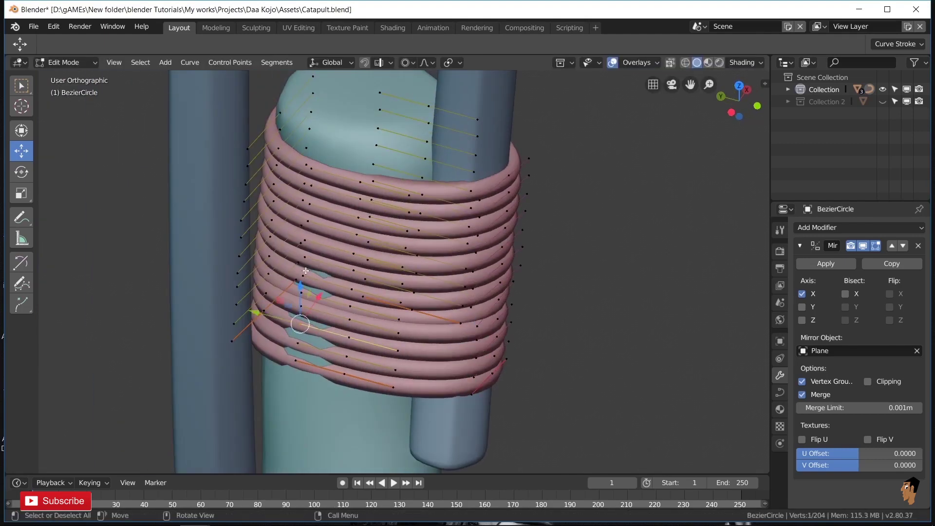
{"action": "key", "text": "g"}
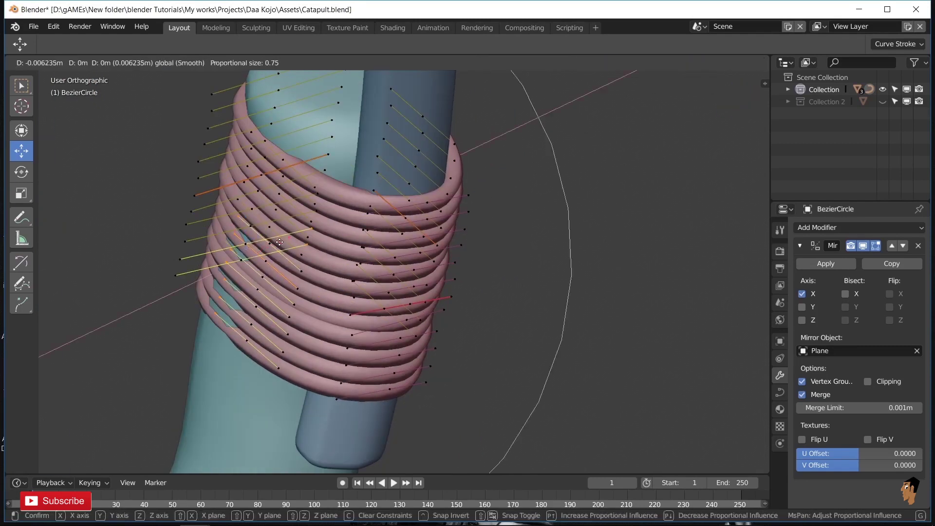
{"action": "left_click", "coordinate": [341, 292]}
Pick more coil points from new viewing angles and move them into shape.
{"action": "middle_click_drag", "start_coordinate": [341, 293], "coordinate": [527, 209]}
{"action": "middle_click_drag", "start_coordinate": [520, 243], "coordinate": [498, 273]}
{"action": "left_click", "coordinate": [507, 258]}
{"action": "middle_click_drag", "start_coordinate": [496, 325], "coordinate": [486, 413]}
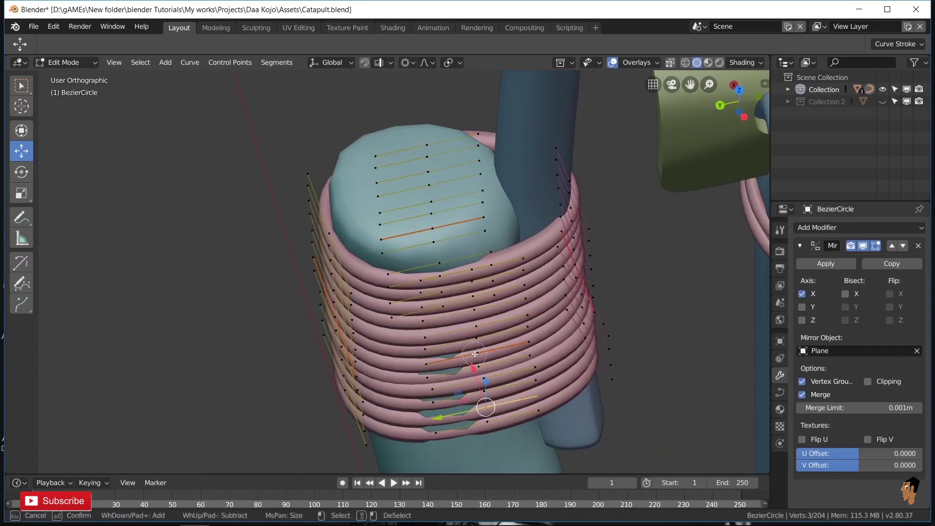
{"action": "key", "text": "Escape"}
{"action": "key", "text": "g"}
{"action": "left_click", "coordinate": [511, 341]}
{"action": "middle_click_drag", "start_coordinate": [511, 341], "coordinate": [584, 204]}
{"action": "scroll", "coordinate": [585, 205], "scroll_direction": "up", "scroll_amount": 5}
Shift the selected coil points twice more, including on the mirrored side.
{"action": "key", "text": "g"}
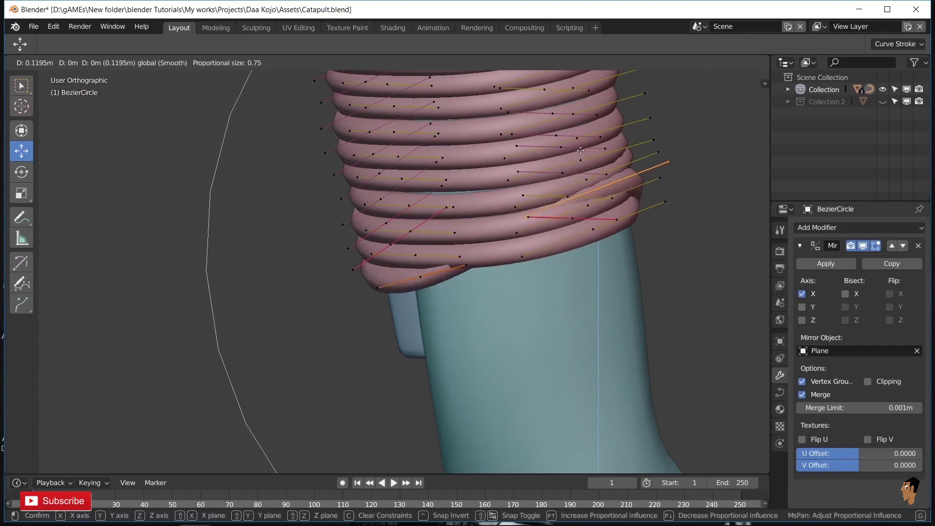
{"action": "left_click", "coordinate": [581, 150]}
{"action": "middle_click_drag", "start_coordinate": [580, 151], "coordinate": [602, 201]}
{"action": "key", "text": "g"}
{"action": "left_click", "coordinate": [602, 201]}
{"action": "scroll", "coordinate": [596, 184], "scroll_direction": "down", "scroll_amount": 3}
{"action": "scroll", "coordinate": [585, 251], "scroll_direction": "down", "scroll_amount": 3}
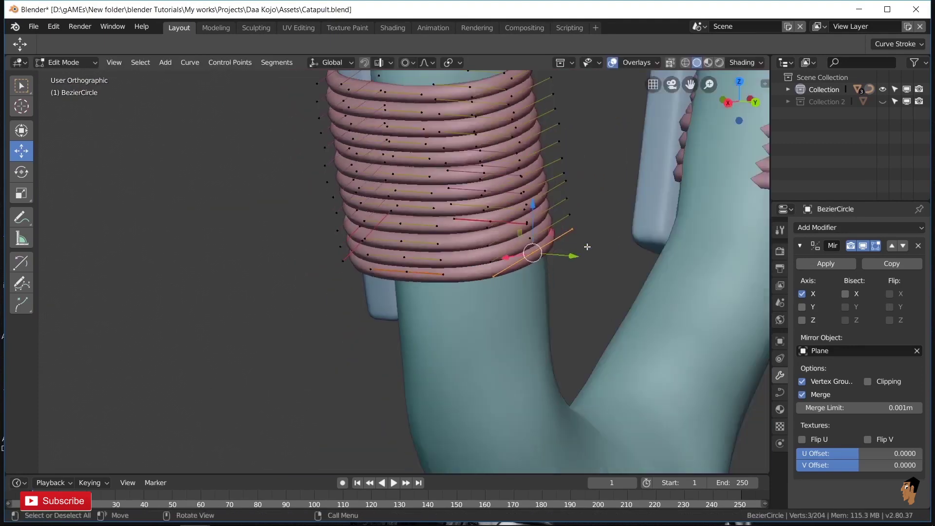
In Object Mode, try making the cord's mirror permanent and check its curve shape settings.
{"action": "key", "text": "KP_1"}
{"action": "scroll", "coordinate": [352, 291], "scroll_direction": "up", "scroll_amount": 2}
{"action": "key", "text": "Tab"}
{"action": "scroll", "coordinate": [461, 297], "scroll_direction": "down", "scroll_amount": 6}
{"action": "scroll", "coordinate": [461, 297], "scroll_direction": "up", "scroll_amount": 1}
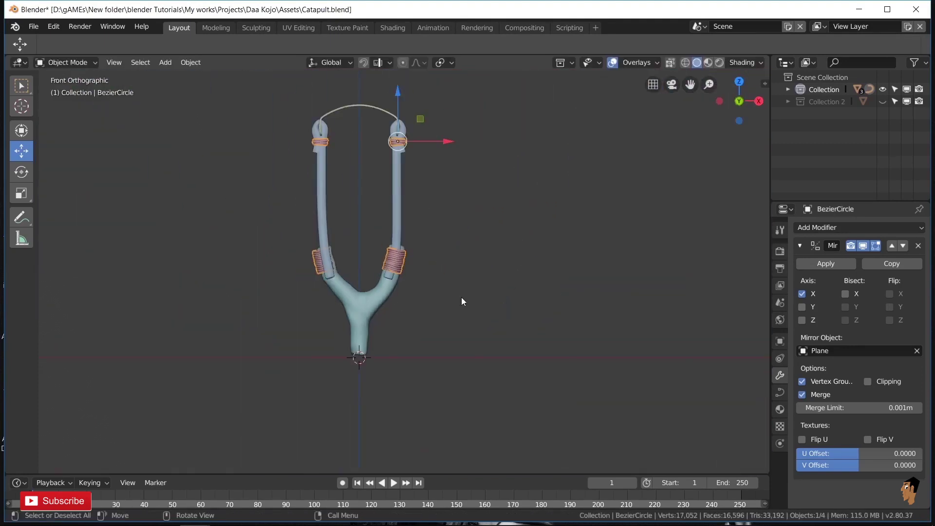
{"action": "left_click", "coordinate": [832, 265]}
{"action": "scroll", "coordinate": [429, 294], "scroll_direction": "up", "scroll_amount": 5}
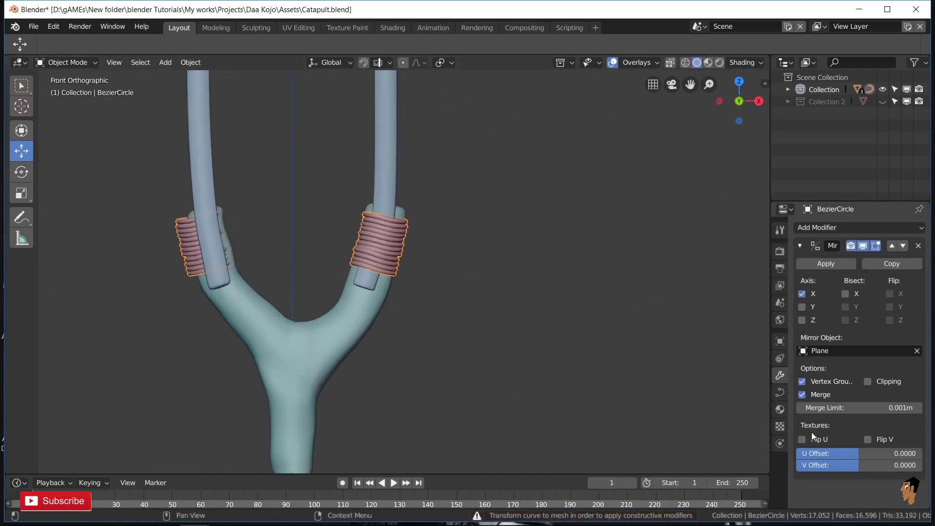
{"action": "left_click", "coordinate": [780, 392]}
{"action": "scroll", "coordinate": [411, 344], "scroll_direction": "up", "scroll_amount": 2}
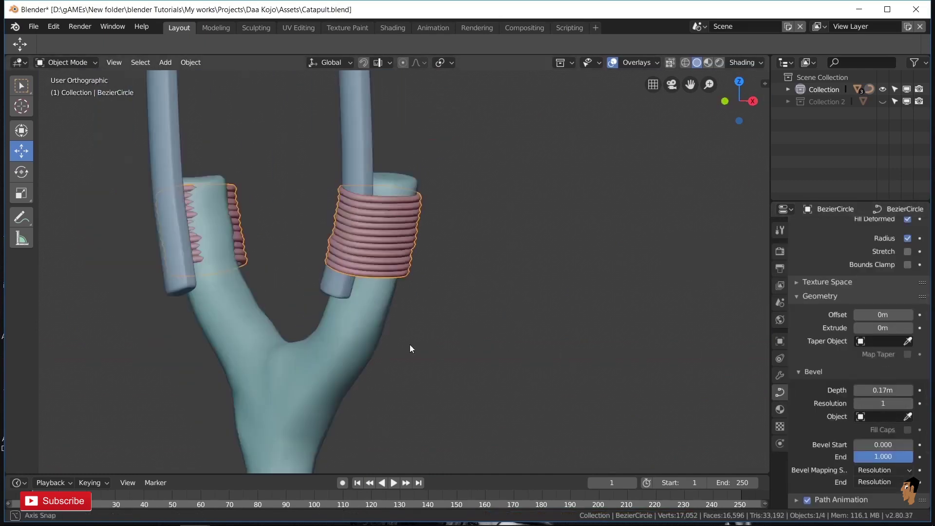
{"action": "middle_click_drag", "start_coordinate": [414, 343], "coordinate": [428, 330]}
{"action": "scroll", "coordinate": [428, 329], "scroll_direction": "down", "scroll_amount": 2}
{"action": "scroll", "coordinate": [430, 334], "scroll_direction": "up", "scroll_amount": 2}
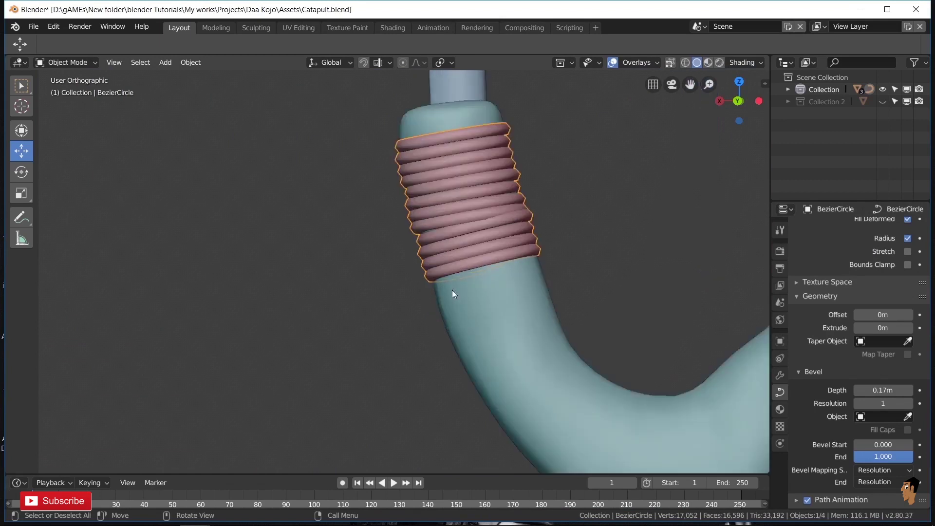
{"action": "middle_click_drag", "start_coordinate": [453, 291], "coordinate": [534, 281]}
Back in Edit Mode, pull the cord end along Y with smooth falloff.
{"action": "key", "text": "Tab"}
{"action": "left_click_drag", "start_coordinate": [553, 241], "coordinate": [560, 235]}
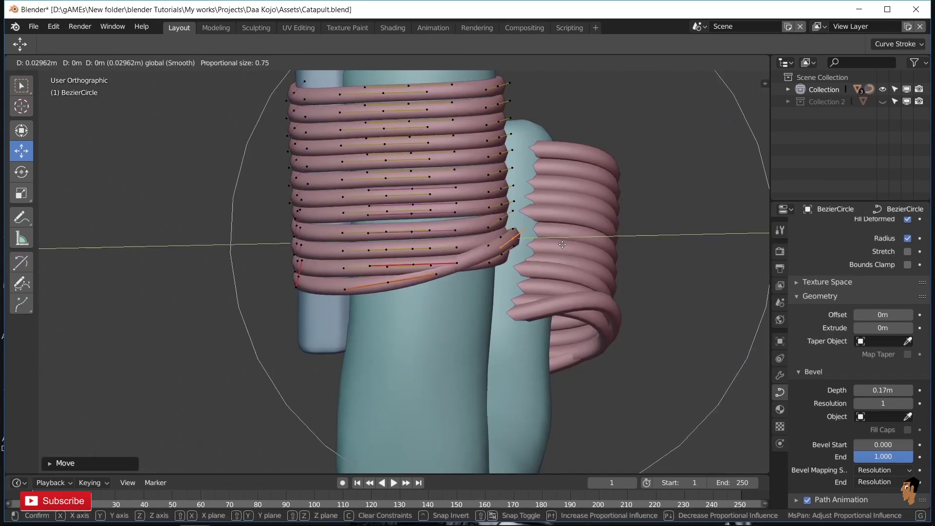
{"action": "middle_click_drag", "start_coordinate": [560, 236], "coordinate": [510, 137]}
{"action": "mouse_move", "coordinate": [510, 137]}
{"action": "left_mouse_down"}
{"action": "mouse_move", "coordinate": [507, 98]}
{"action": "mouse_move", "coordinate": [508, 119]}
{"action": "left_mouse_up"}
{"action": "middle_click_drag", "start_coordinate": [508, 119], "coordinate": [388, 213]}
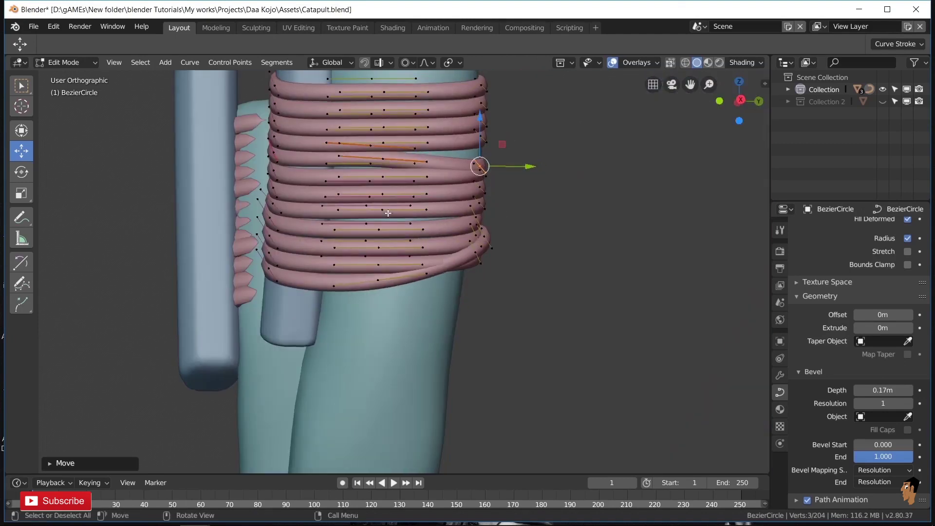
{"action": "mouse_move", "coordinate": [518, 244]}
{"action": "middle_mouse_down"}
{"action": "mouse_move", "coordinate": [560, 234]}
{"action": "mouse_move", "coordinate": [626, 274]}
{"action": "mouse_move", "coordinate": [595, 273]}
{"action": "middle_mouse_up"}
Rotate and resize the selected coil ring, then move the curve points into place.
{"action": "key", "text": "r"}
{"action": "left_click", "coordinate": [564, 235]}
{"action": "left_click", "coordinate": [584, 247]}
{"action": "scroll", "coordinate": [609, 209], "scroll_direction": "up", "scroll_amount": 2}
{"action": "scroll", "coordinate": [609, 209], "scroll_direction": "down", "scroll_amount": 2}
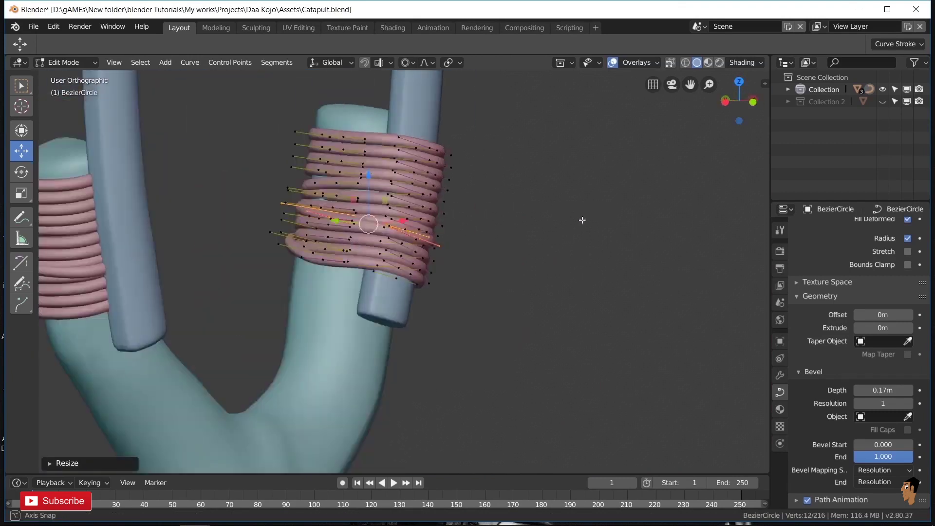
{"action": "middle_click_drag", "start_coordinate": [583, 219], "coordinate": [464, 209]}
{"action": "scroll", "coordinate": [464, 209], "scroll_direction": "up", "scroll_amount": 4}
{"action": "scroll", "coordinate": [341, 265], "scroll_direction": "down", "scroll_amount": 5}
{"action": "scroll", "coordinate": [342, 265], "scroll_direction": "up", "scroll_amount": 5}
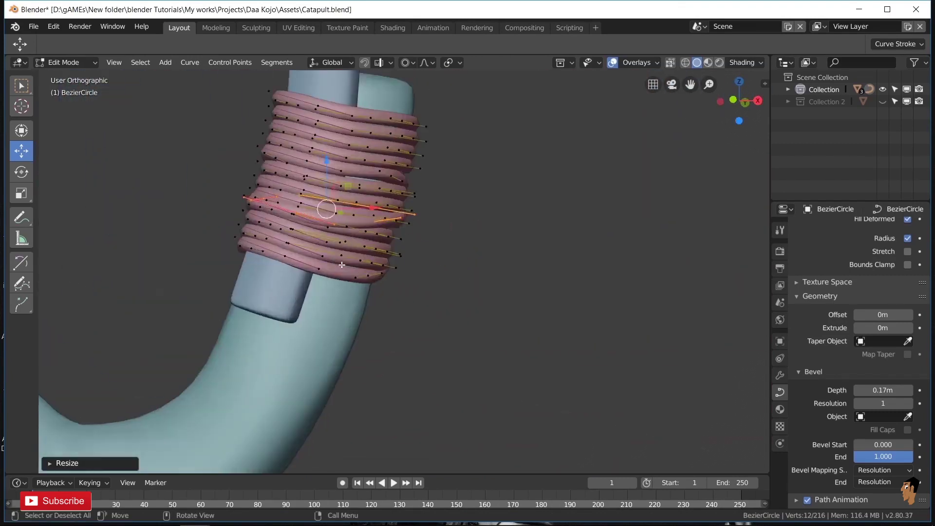
{"action": "scroll", "coordinate": [234, 265], "scroll_direction": "up", "scroll_amount": 2}
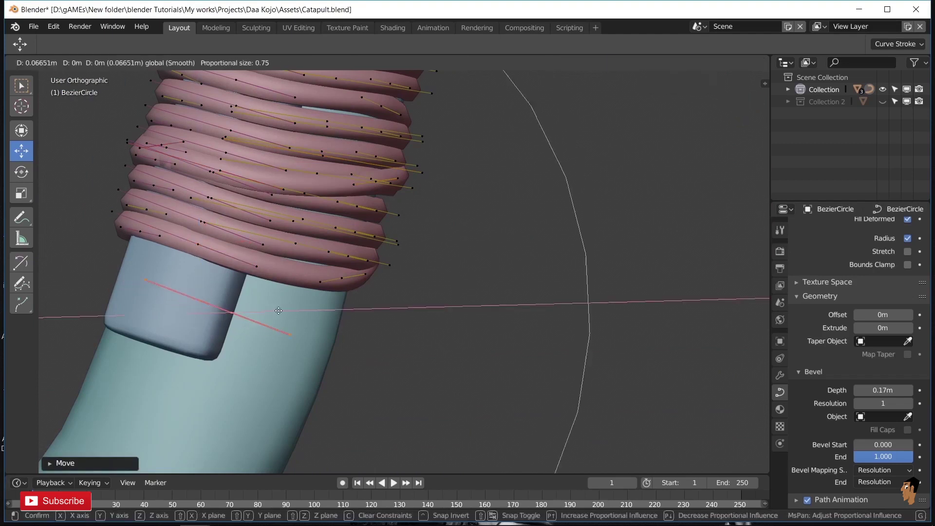
{"action": "left_click", "coordinate": [278, 311]}
{"action": "scroll", "coordinate": [292, 310], "scroll_direction": "down", "scroll_amount": 3}
Tuck the cord tail's upper point and lower segment against the lower coils.
{"action": "left_click", "coordinate": [267, 385]}
{"action": "key", "text": "KP_1"}
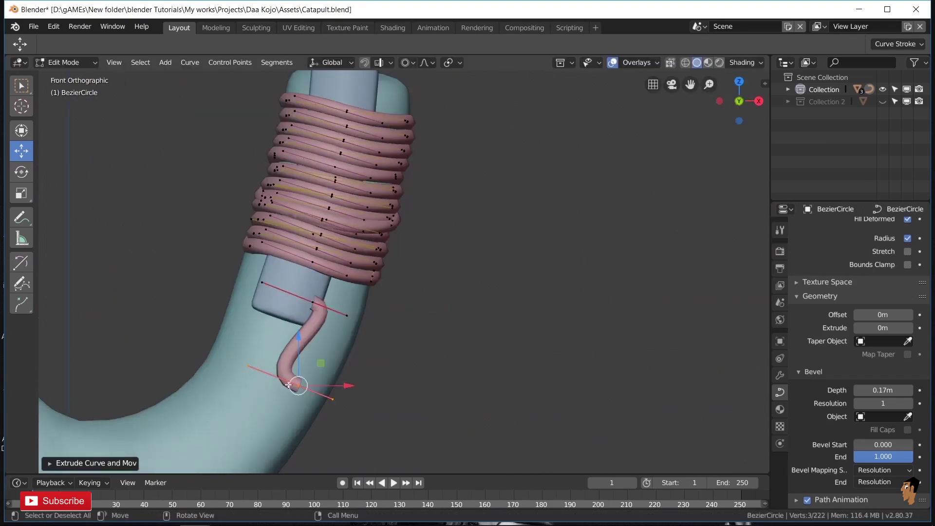
{"action": "key", "text": "g"}
{"action": "left_click", "coordinate": [307, 344]}
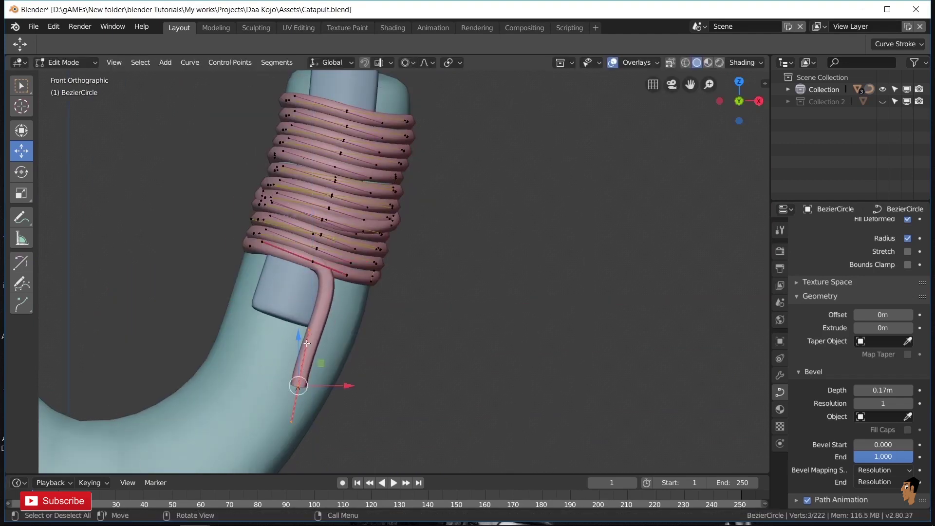
{"action": "left_click", "coordinate": [358, 347]}
{"action": "middle_click_drag", "start_coordinate": [358, 346], "coordinate": [277, 328]}
{"action": "key", "text": "g"}
{"action": "left_click", "coordinate": [411, 332]}
{"action": "mouse_move", "coordinate": [411, 332]}
{"action": "middle_mouse_down"}
{"action": "mouse_move", "coordinate": [361, 351]}
{"action": "mouse_move", "coordinate": [410, 341]}
{"action": "middle_mouse_up"}
{"action": "scroll", "coordinate": [361, 357], "scroll_direction": "down", "scroll_amount": 6}
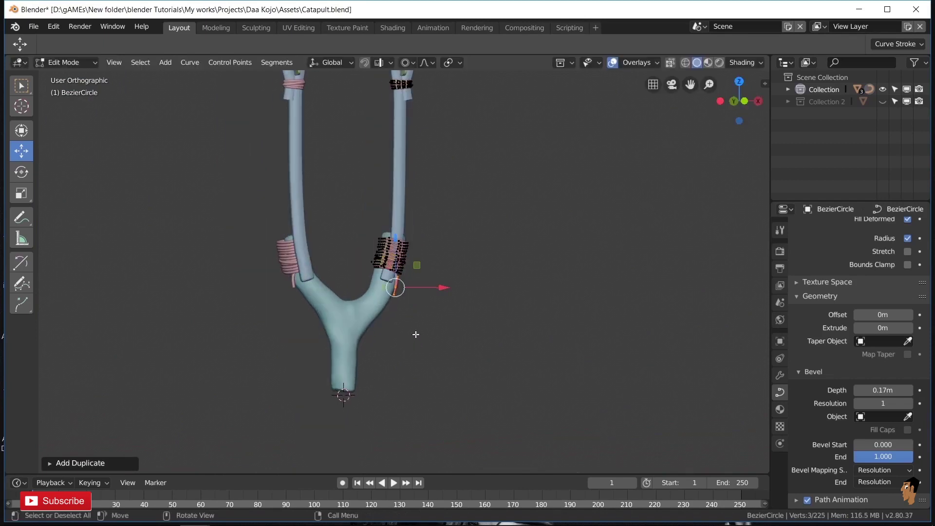
Undo the last tail move, then duplicate the cord points and move the copy up the arm.
{"action": "key", "text": "KP_1"}
{"action": "key", "text": "ctrl+z"}
{"action": "scroll", "coordinate": [464, 363], "scroll_direction": "up", "scroll_amount": 3}
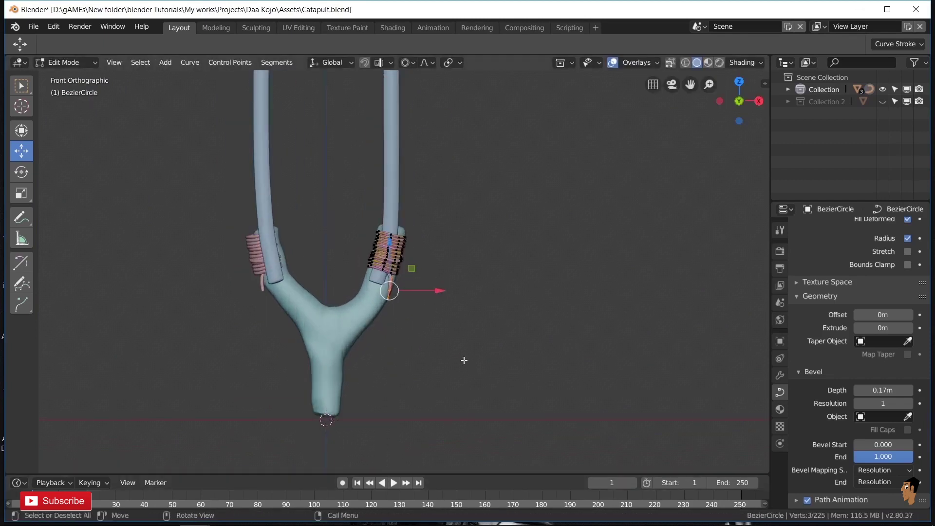
{"action": "scroll", "coordinate": [418, 299], "scroll_direction": "down", "scroll_amount": 2}
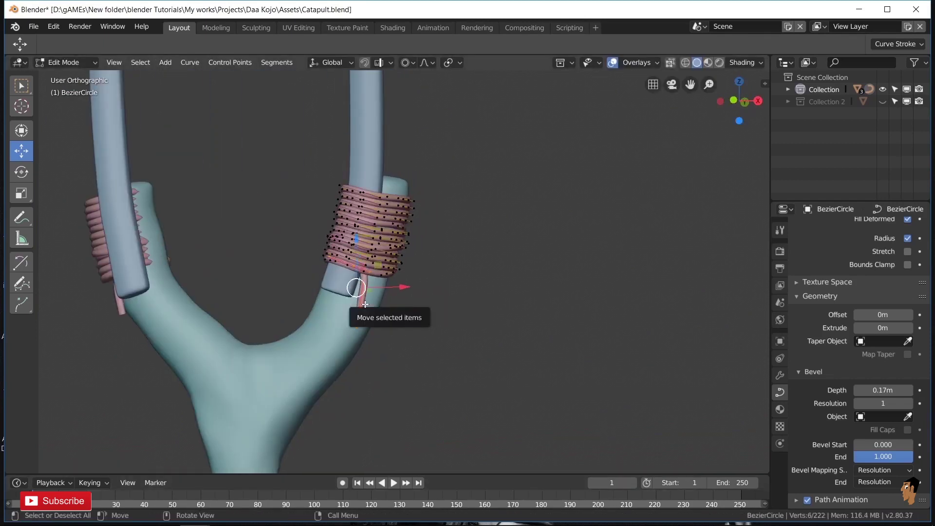
{"action": "key", "text": "shift+d"}
{"action": "scroll", "coordinate": [412, 269], "scroll_direction": "down", "scroll_amount": 3}
{"action": "key", "text": "g"}
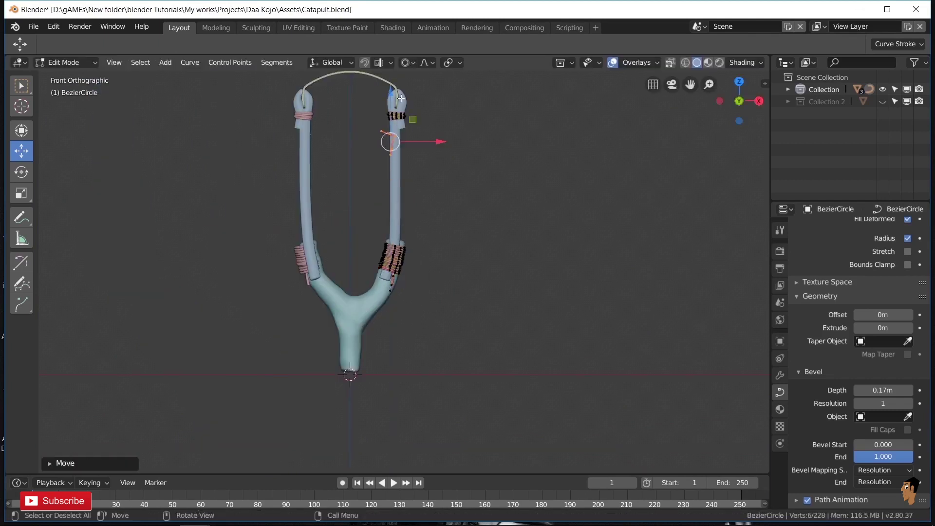
{"action": "scroll", "coordinate": [414, 219], "scroll_direction": "up", "scroll_amount": 3}
{"action": "middle_click_drag", "start_coordinate": [429, 341], "coordinate": [374, 301]}
{"action": "left_click", "coordinate": [362, 257]}
{"action": "scroll", "coordinate": [362, 257], "scroll_direction": "up", "scroll_amount": 3}
Refine the new upper cord coil with two more point moves.
{"action": "mouse_move", "coordinate": [424, 246]}
{"action": "middle_mouse_down"}
{"action": "mouse_move", "coordinate": [368, 258]}
{"action": "mouse_move", "coordinate": [249, 342]}
{"action": "middle_mouse_up"}
{"action": "scroll", "coordinate": [249, 342], "scroll_direction": "up", "scroll_amount": 3}
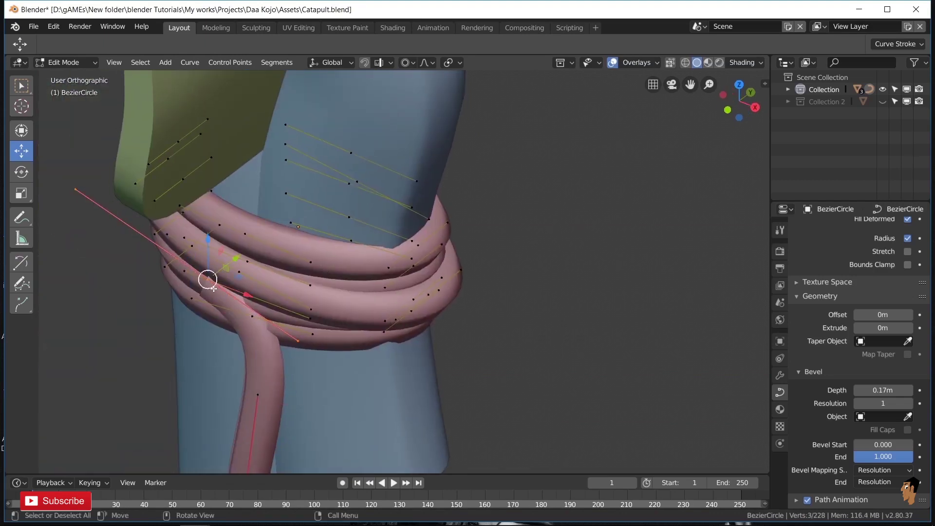
{"action": "left_click", "coordinate": [252, 249]}
{"action": "scroll", "coordinate": [252, 250], "scroll_direction": "down", "scroll_amount": 3}
{"action": "scroll", "coordinate": [439, 268], "scroll_direction": "down", "scroll_amount": 2}
{"action": "scroll", "coordinate": [439, 268], "scroll_direction": "up", "scroll_amount": 4}
{"action": "key", "text": "g"}
{"action": "left_click", "coordinate": [444, 319]}
{"action": "scroll", "coordinate": [444, 319], "scroll_direction": "down", "scroll_amount": 3}
{"action": "scroll", "coordinate": [466, 293], "scroll_direction": "up", "scroll_amount": 4}
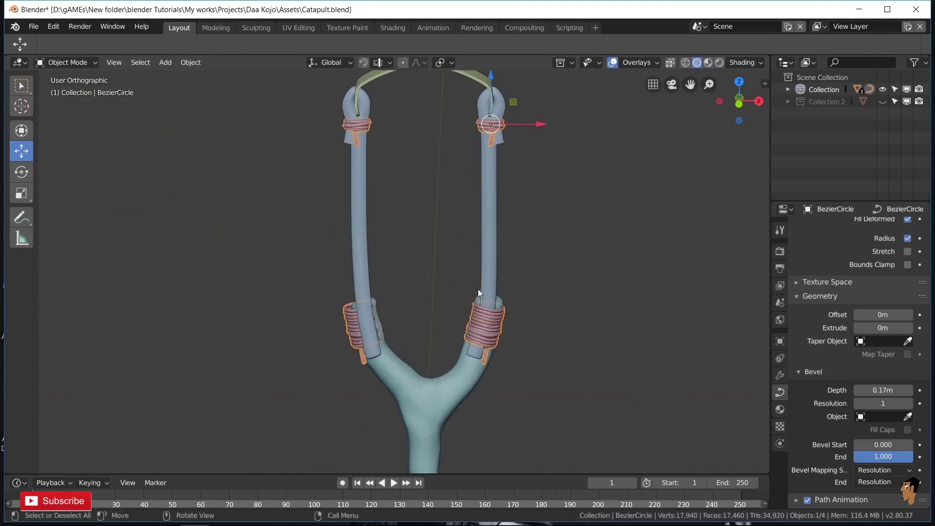
{"action": "left_click", "coordinate": [780, 375]}
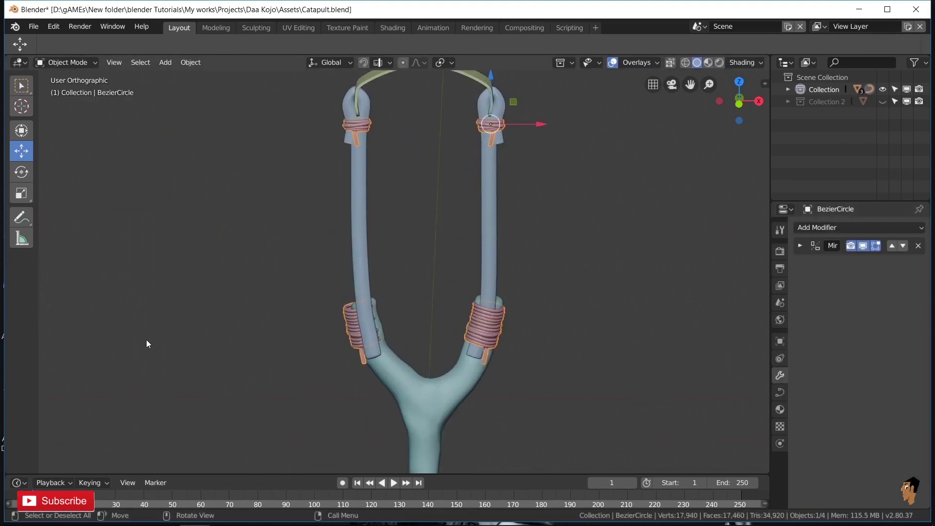
Convert the cord wrap curves to a mesh, then shift the left wrap slightly right in X-ray front view.
{"action": "left_click", "coordinate": [190, 62]}
{"action": "left_click", "coordinate": [319, 396]}
{"action": "key", "text": "Tab"}
{"action": "scroll", "coordinate": [345, 356], "scroll_direction": "up", "scroll_amount": 3}
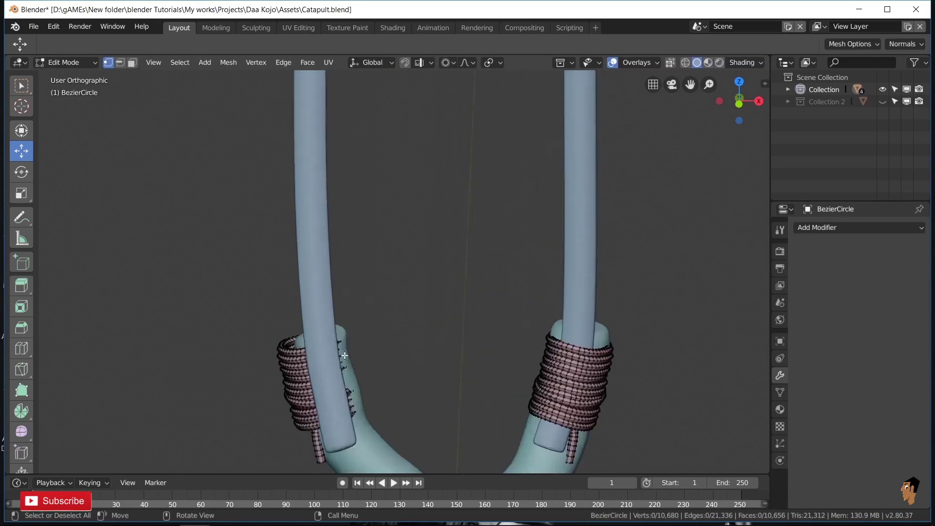
{"action": "scroll", "coordinate": [345, 355], "scroll_direction": "up", "scroll_amount": 2}
{"action": "key", "text": "KP_1"}
{"action": "key", "text": "alt+z"}
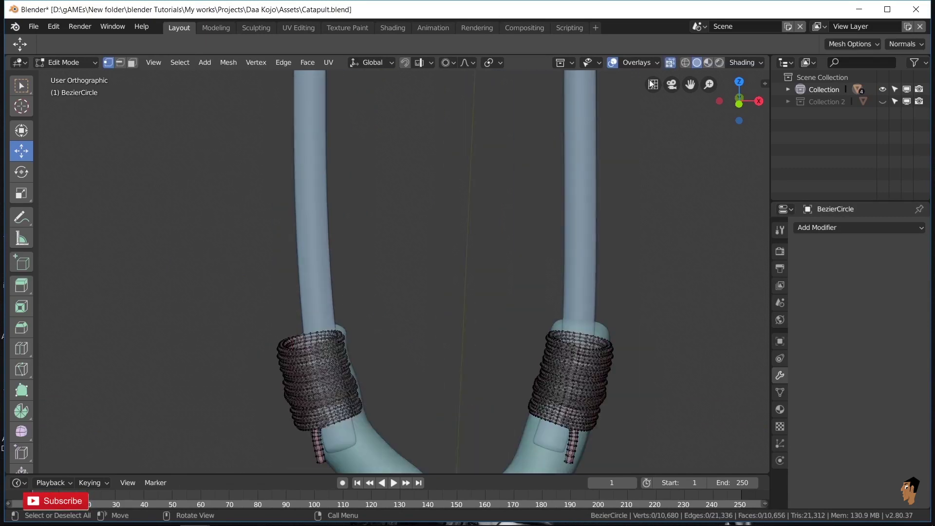
{"action": "key", "text": "l"}
{"action": "scroll", "coordinate": [329, 379], "scroll_direction": "down", "scroll_amount": 1}
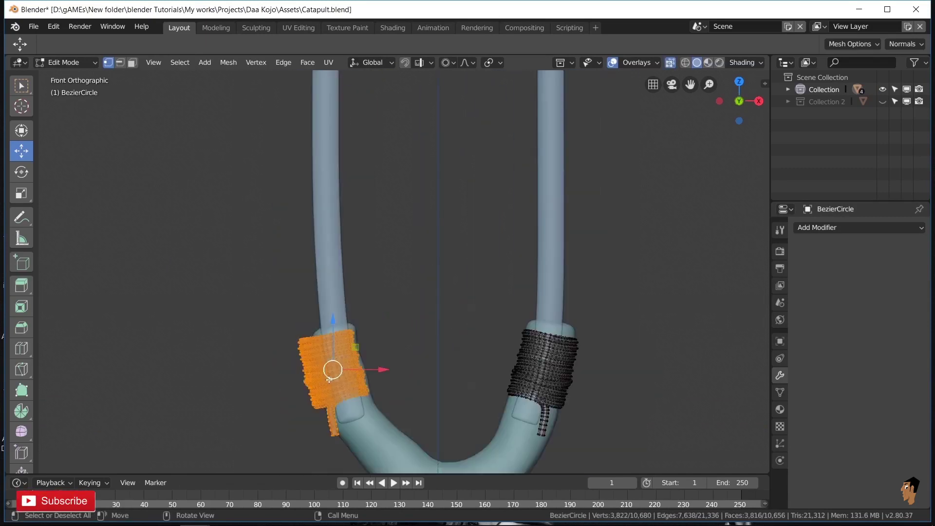
{"action": "left_click_drag", "start_coordinate": [378, 371], "coordinate": [386, 367]}
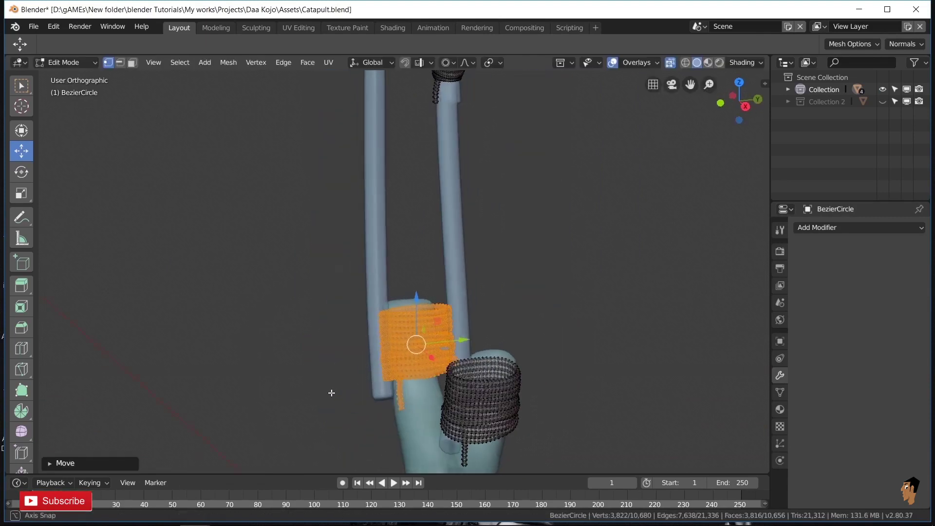
{"action": "middle_click_drag", "start_coordinate": [329, 390], "coordinate": [419, 380]}
{"action": "left_click_drag", "start_coordinate": [419, 380], "coordinate": [473, 371]}
{"action": "mouse_move", "coordinate": [473, 371]}
{"action": "middle_mouse_down"}
{"action": "mouse_move", "coordinate": [406, 396]}
{"action": "mouse_move", "coordinate": [516, 341]}
{"action": "mouse_move", "coordinate": [634, 234]}
{"action": "middle_mouse_up"}
Lower the coil's loose end loop slightly.
{"action": "key", "text": "Tab"}
{"action": "scroll", "coordinate": [454, 313], "scroll_direction": "down", "scroll_amount": 4}
{"action": "mouse_move", "coordinate": [454, 314]}
{"action": "middle_mouse_down"}
{"action": "mouse_move", "coordinate": [562, 306]}
{"action": "mouse_move", "coordinate": [505, 223]}
{"action": "middle_mouse_up"}
{"action": "scroll", "coordinate": [562, 306], "scroll_direction": "up", "scroll_amount": 2}
{"action": "scroll", "coordinate": [554, 309], "scroll_direction": "up", "scroll_amount": 2}
{"action": "scroll", "coordinate": [506, 224], "scroll_direction": "up", "scroll_amount": 3}
{"action": "key", "text": "Tab"}
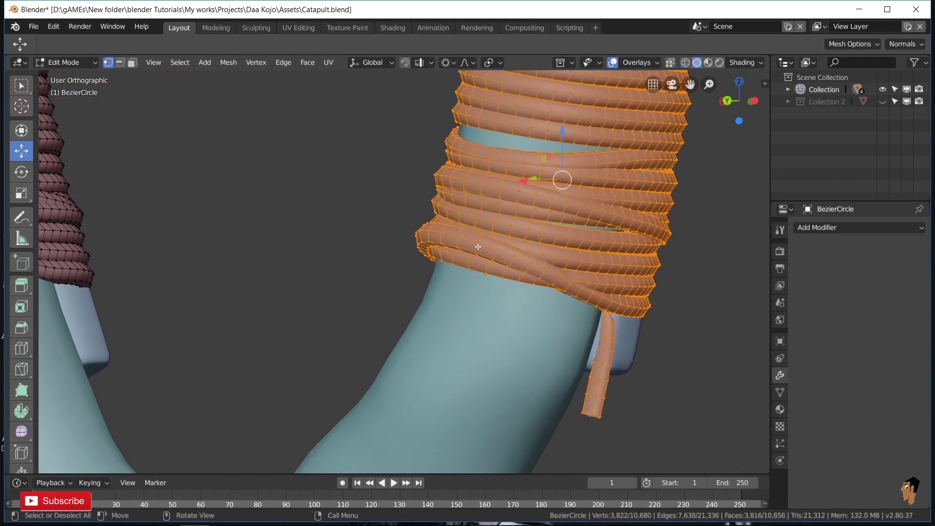
{"action": "left_click", "coordinate": [461, 233], "text": "alt"}
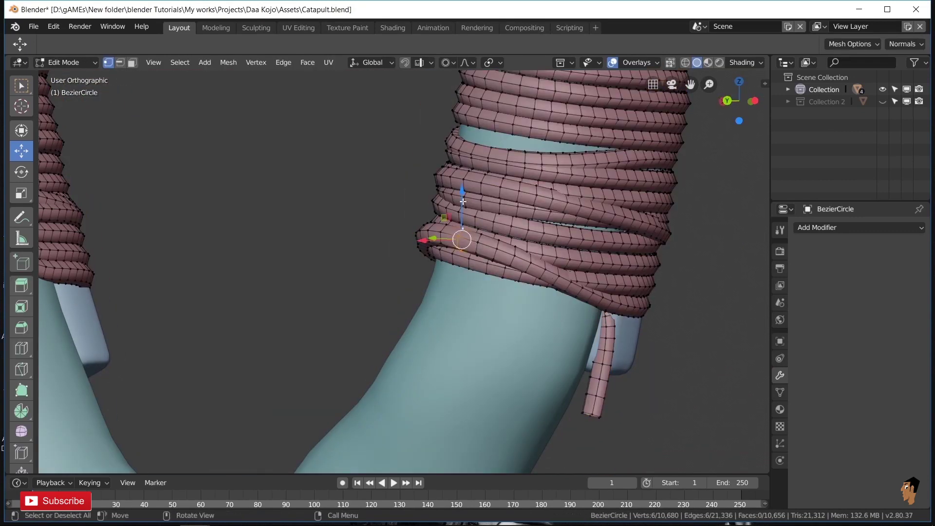
{"action": "left_click_drag", "start_coordinate": [463, 201], "coordinate": [464, 212]}
{"action": "left_click", "coordinate": [481, 230]}
{"action": "mouse_move", "coordinate": [481, 230]}
{"action": "middle_mouse_down"}
{"action": "mouse_move", "coordinate": [302, 266]}
{"action": "mouse_move", "coordinate": [370, 313]}
{"action": "middle_mouse_up"}
Move the hanging cord tail along X, rotate it, and settle it against the arm.
{"action": "key", "text": "ctrl+l"}
{"action": "scroll", "coordinate": [370, 313], "scroll_direction": "down", "scroll_amount": 5}
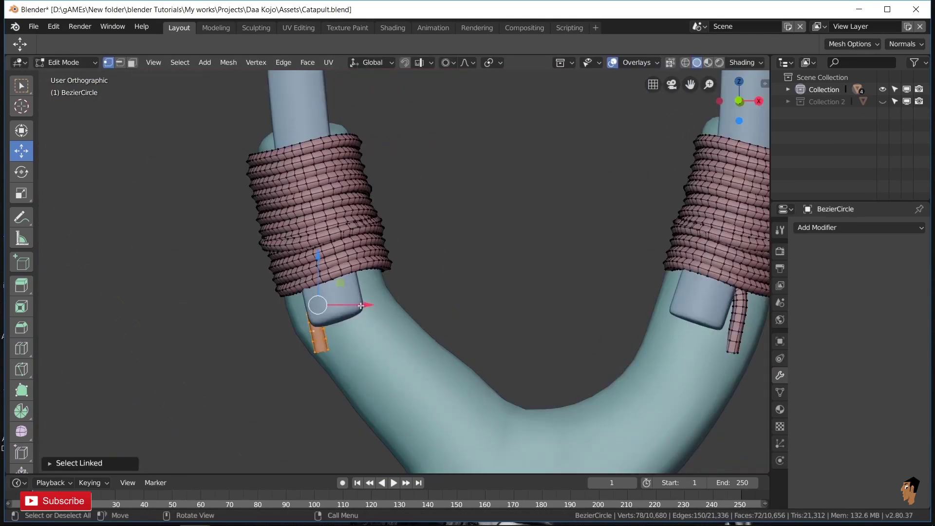
{"action": "key", "text": "g"}
{"action": "key", "text": "x"}
{"action": "left_click", "coordinate": [409, 293]}
{"action": "scroll", "coordinate": [414, 295], "scroll_direction": "up", "scroll_amount": 5}
{"action": "key", "text": "r"}
{"action": "left_click", "coordinate": [404, 344]}
{"action": "key", "text": "g"}
{"action": "left_click", "coordinate": [411, 337]}
{"action": "scroll", "coordinate": [411, 338], "scroll_direction": "down", "scroll_amount": 5}
{"action": "key", "text": "Tab"}
Raise the top wrap's cord tail and bend its end to the left.
{"action": "mouse_move", "coordinate": [411, 338]}
{"action": "middle_mouse_down"}
{"action": "mouse_move", "coordinate": [477, 289]}
{"action": "mouse_move", "coordinate": [376, 336]}
{"action": "mouse_move", "coordinate": [413, 323]}
{"action": "middle_mouse_up"}
{"action": "scroll", "coordinate": [345, 340], "scroll_direction": "up", "scroll_amount": 4}
{"action": "scroll", "coordinate": [345, 341], "scroll_direction": "down", "scroll_amount": 6}
{"action": "scroll", "coordinate": [414, 322], "scroll_direction": "up", "scroll_amount": 3}
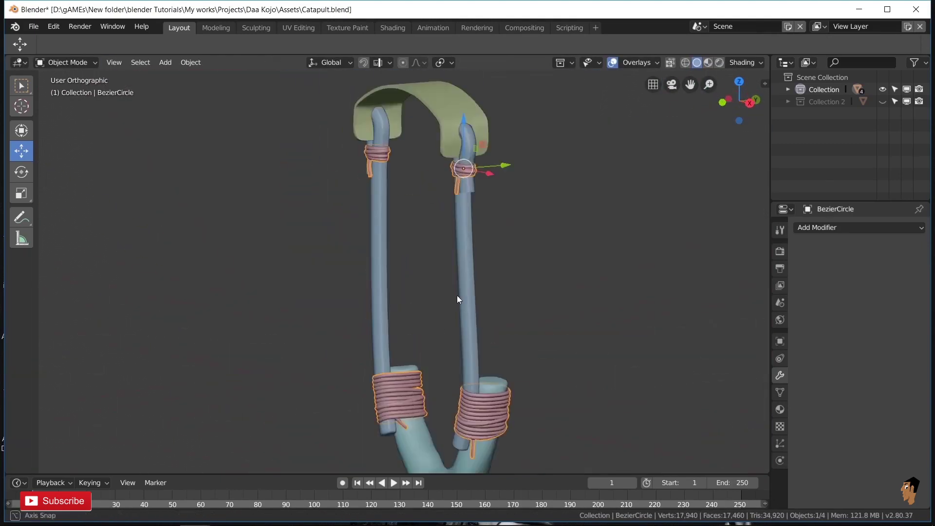
{"action": "scroll", "coordinate": [457, 295], "scroll_direction": "up", "scroll_amount": 5}
{"action": "middle_click_drag", "start_coordinate": [508, 249], "coordinate": [431, 249]}
{"action": "key", "text": "Tab"}
{"action": "left_click_drag", "start_coordinate": [437, 203], "coordinate": [437, 186]}
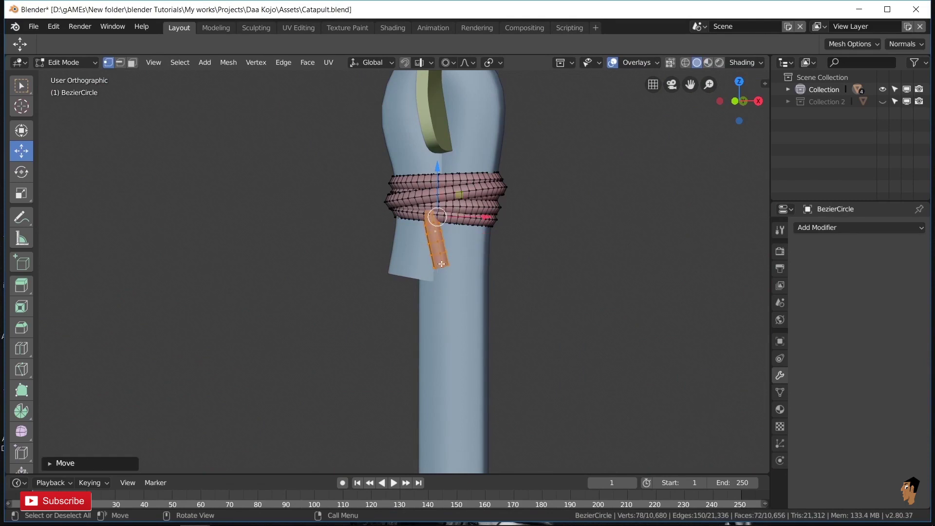
{"action": "left_click_drag", "start_coordinate": [469, 267], "coordinate": [455, 268]}
{"action": "left_click", "coordinate": [457, 267]}
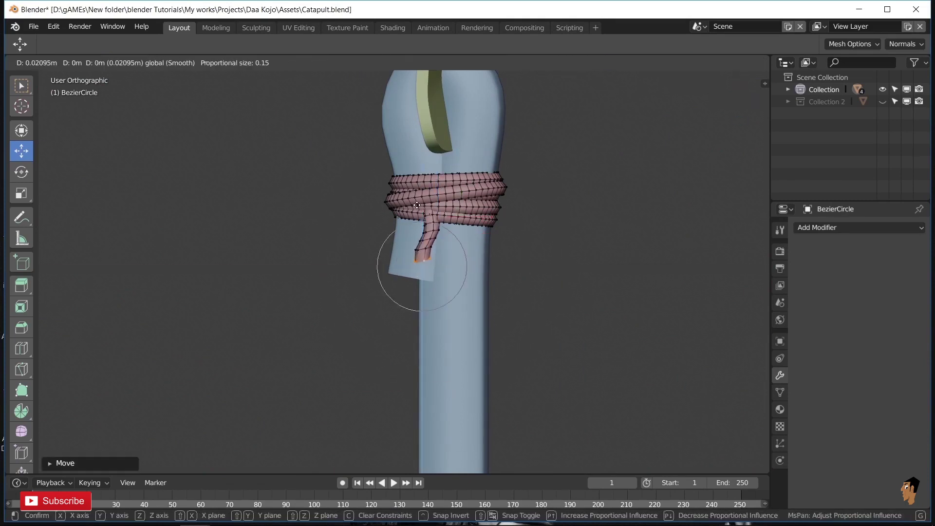
{"action": "scroll", "coordinate": [460, 263], "scroll_direction": "down", "scroll_amount": 4}
{"action": "middle_click_drag", "start_coordinate": [461, 261], "coordinate": [559, 222]}
Nudge a loop on the top cord tail twice so it lies along the rod.
{"action": "scroll", "coordinate": [558, 223], "scroll_direction": "up", "scroll_amount": 4}
{"action": "scroll", "coordinate": [566, 185], "scroll_direction": "up", "scroll_amount": 3}
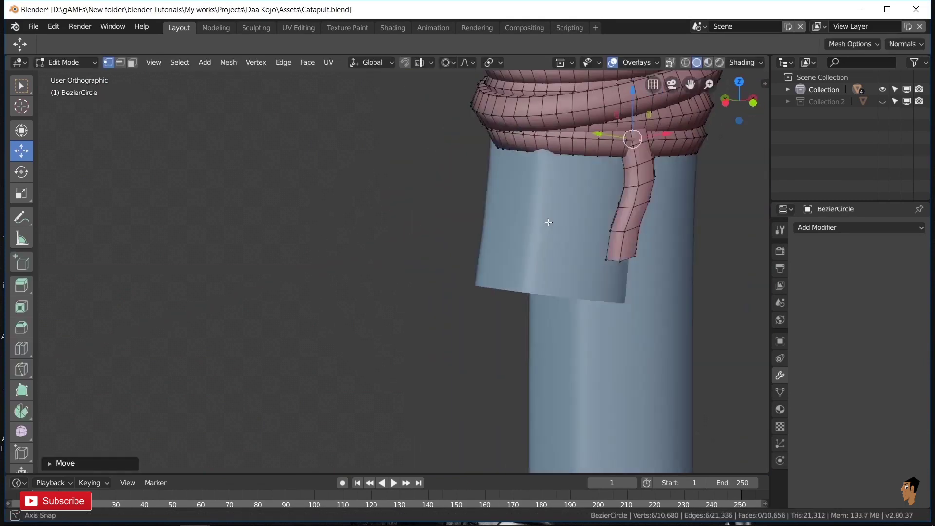
{"action": "scroll", "coordinate": [565, 167], "scroll_direction": "up", "scroll_amount": 2}
{"action": "left_click", "coordinate": [565, 167], "text": "alt"}
{"action": "scroll", "coordinate": [578, 168], "scroll_direction": "down", "scroll_amount": 3}
{"action": "key", "text": "g"}
{"action": "left_click", "coordinate": [560, 185]}
{"action": "key", "text": "g"}
{"action": "left_click", "coordinate": [545, 195]}
{"action": "mouse_move", "coordinate": [546, 195]}
{"action": "middle_mouse_down"}
{"action": "mouse_move", "coordinate": [529, 205]}
{"action": "mouse_move", "coordinate": [539, 270]}
{"action": "mouse_move", "coordinate": [625, 292]}
{"action": "middle_mouse_up"}
{"action": "key", "text": "Tab"}
Zoom in on the top cord wrap and put the catapult arm stick into Edit Mode.
{"action": "scroll", "coordinate": [588, 279], "scroll_direction": "down", "scroll_amount": 3}
{"action": "scroll", "coordinate": [502, 303], "scroll_direction": "down", "scroll_amount": 2}
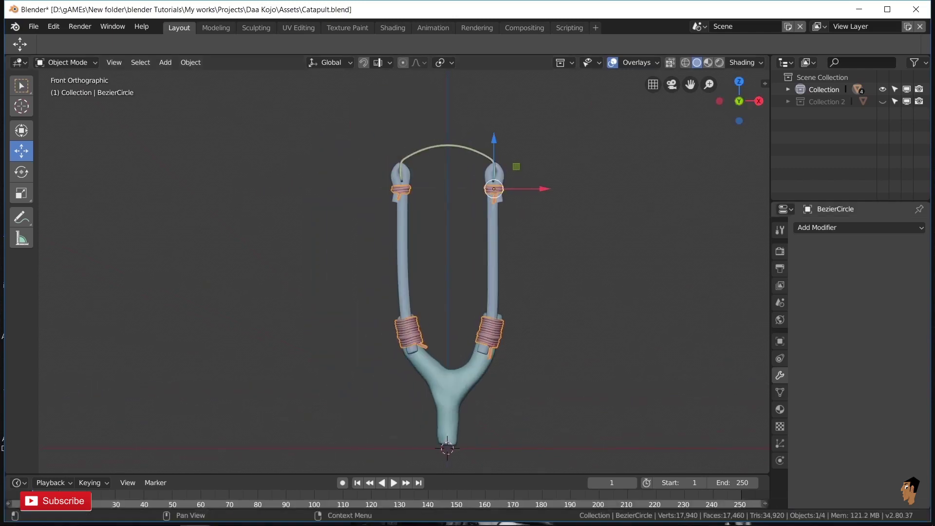
{"action": "scroll", "coordinate": [593, 236], "scroll_direction": "up", "scroll_amount": 1}
{"action": "mouse_move", "coordinate": [428, 266]}
{"action": "middle_mouse_down"}
{"action": "mouse_move", "coordinate": [337, 276]}
{"action": "mouse_move", "coordinate": [510, 236]}
{"action": "middle_mouse_up"}
{"action": "scroll", "coordinate": [482, 244], "scroll_direction": "up", "scroll_amount": 5}
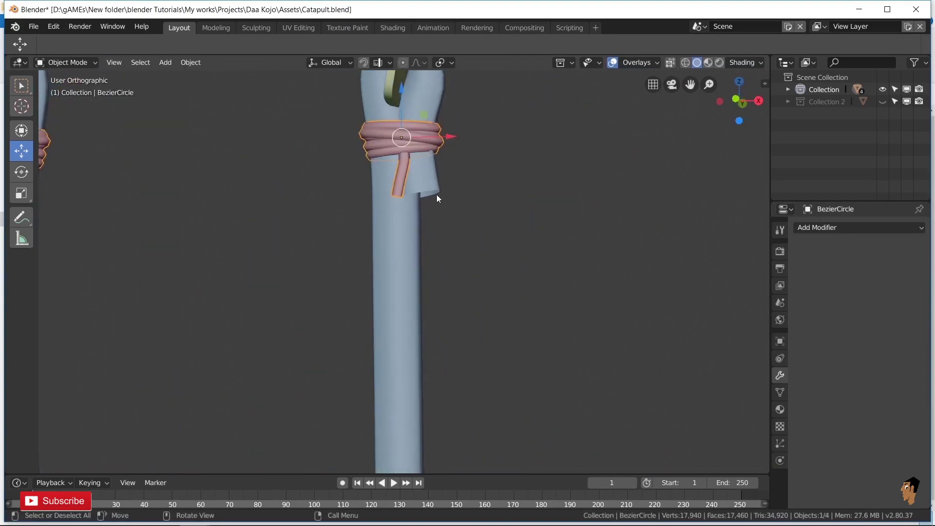
{"action": "left_click", "coordinate": [438, 197]}
{"action": "scroll", "coordinate": [434, 176], "scroll_direction": "up", "scroll_amount": 2}
{"action": "key", "text": "Tab"}
Add two edge loops across the arm stick.
{"action": "key", "text": "ctrl+r"}
{"action": "left_click", "coordinate": [441, 133]}
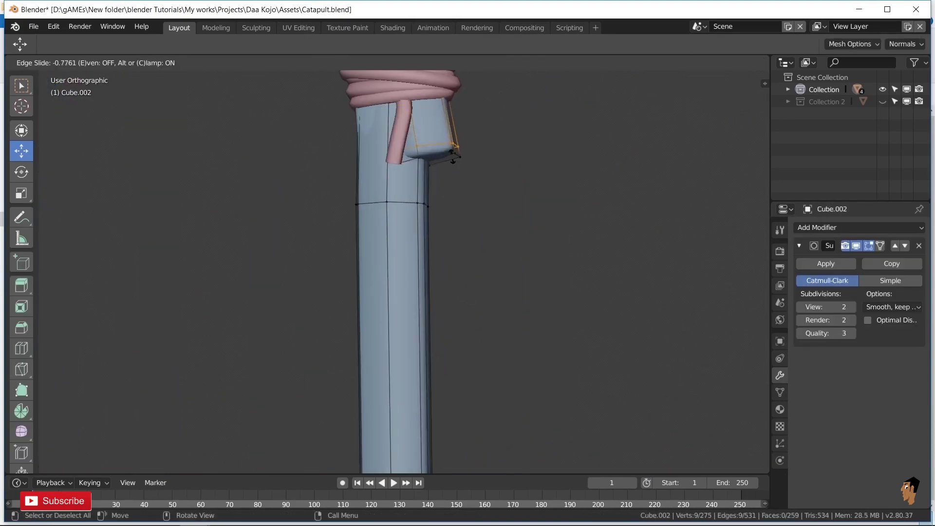
{"action": "left_click", "coordinate": [265, 179]}
{"action": "middle_click_drag", "start_coordinate": [265, 180], "coordinate": [281, 281], "text": "shift"}
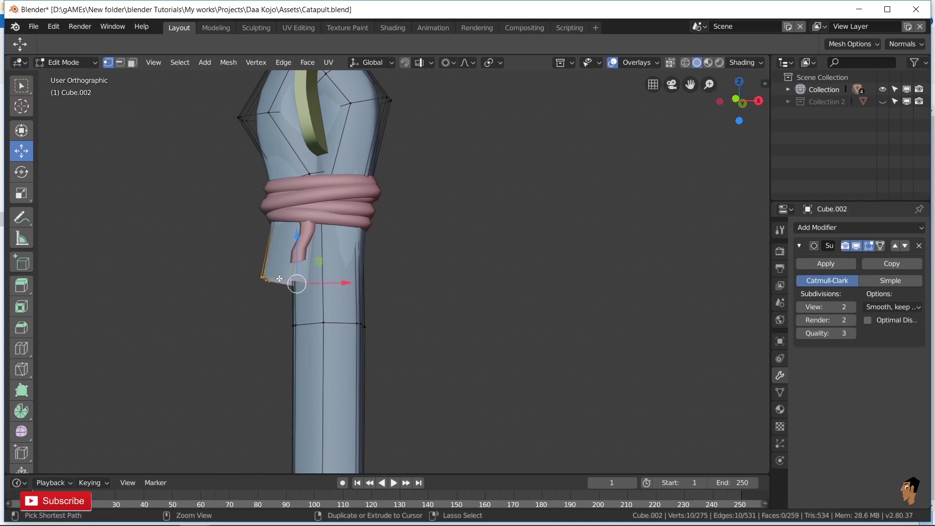
{"action": "key", "text": "ctrl+r"}
{"action": "left_click", "coordinate": [286, 268]}
{"action": "left_click", "coordinate": [266, 315]}
{"action": "scroll", "coordinate": [476, 249], "scroll_direction": "down", "scroll_amount": 5}
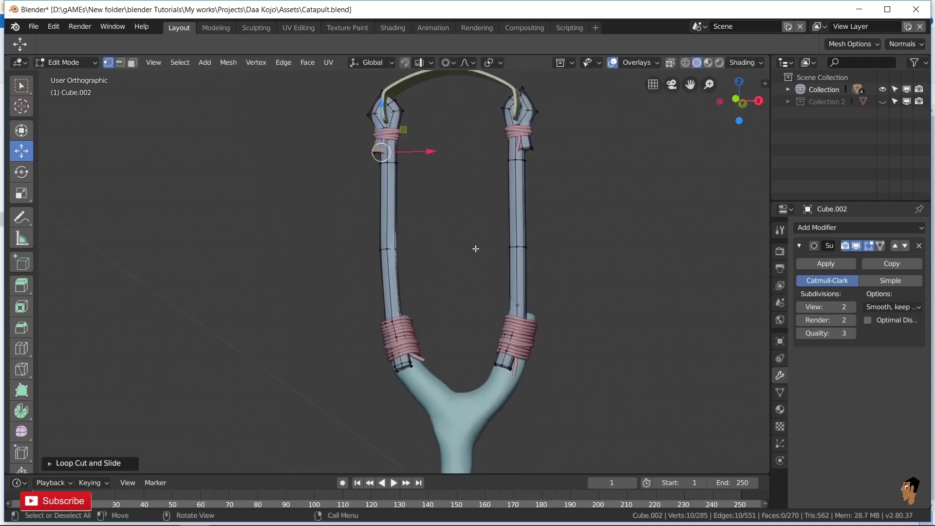
In X-ray, shift the selected band vertices under the cord wrap slightly sideways.
{"action": "middle_click_drag", "start_coordinate": [476, 248], "coordinate": [417, 296]}
{"action": "scroll", "coordinate": [436, 257], "scroll_direction": "up", "scroll_amount": 3}
{"action": "scroll", "coordinate": [425, 194], "scroll_direction": "up", "scroll_amount": 2}
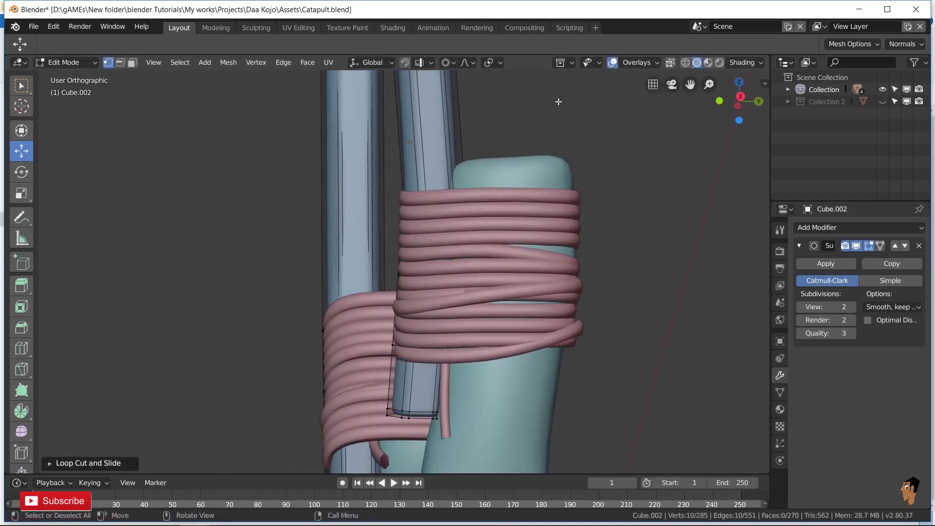
{"action": "key", "text": "alt+z"}
{"action": "middle_click_drag", "start_coordinate": [433, 263], "coordinate": [410, 314]}
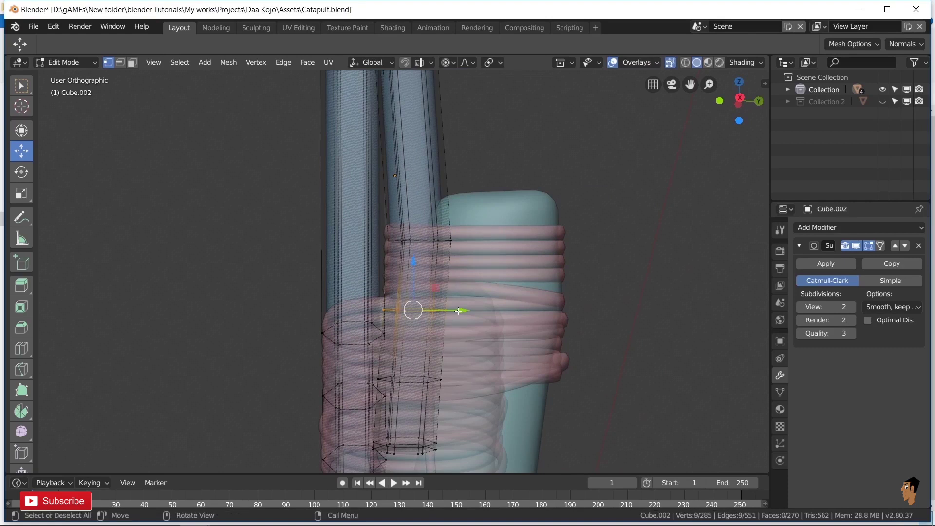
{"action": "left_click_drag", "start_coordinate": [459, 311], "coordinate": [462, 312]}
{"action": "right_click", "coordinate": [468, 313]}
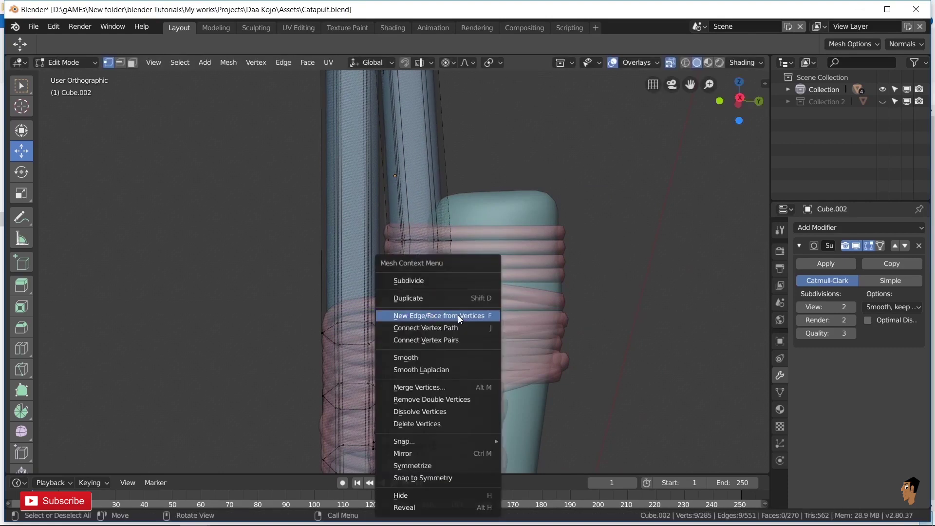
{"action": "scroll", "coordinate": [639, 259], "scroll_direction": "down", "scroll_amount": 4}
{"action": "mouse_move", "coordinate": [638, 259]}
{"action": "middle_mouse_down"}
{"action": "mouse_move", "coordinate": [575, 253]}
{"action": "mouse_move", "coordinate": [463, 302]}
{"action": "mouse_move", "coordinate": [473, 284]}
{"action": "middle_mouse_up"}
{"action": "scroll", "coordinate": [562, 258], "scroll_direction": "up", "scroll_amount": 2}
{"action": "scroll", "coordinate": [463, 302], "scroll_direction": "up", "scroll_amount": 4}
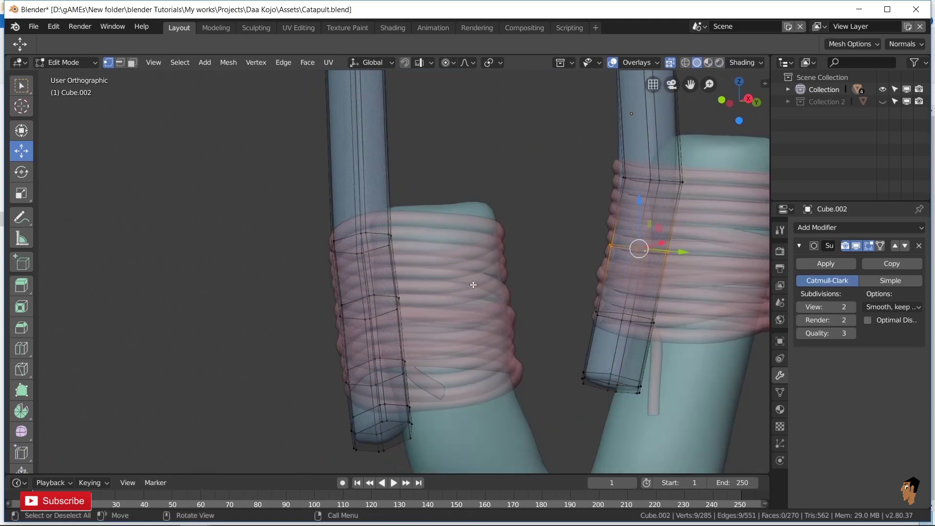
Clear the selection, switch to face select, and hide the rope coils to expose the bands.
{"action": "key", "text": "alt+a"}
{"action": "scroll", "coordinate": [568, 224], "scroll_direction": "up", "scroll_amount": 2}
{"action": "key", "text": "3"}
{"action": "scroll", "coordinate": [569, 225], "scroll_direction": "up", "scroll_amount": 1}
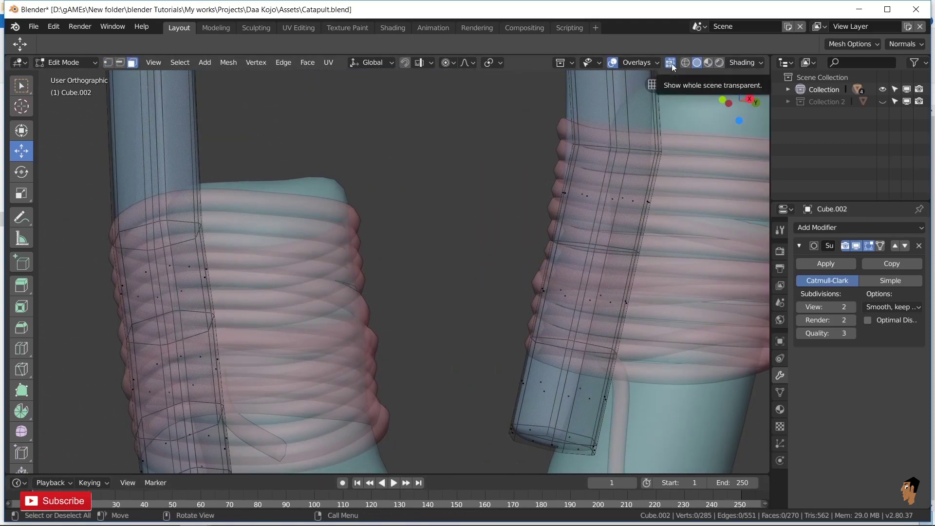
{"action": "left_click", "coordinate": [673, 67]}
{"action": "key", "text": "Tab"}
{"action": "left_click", "coordinate": [673, 307]}
{"action": "key", "text": "h"}
{"action": "key", "text": "Tab"}
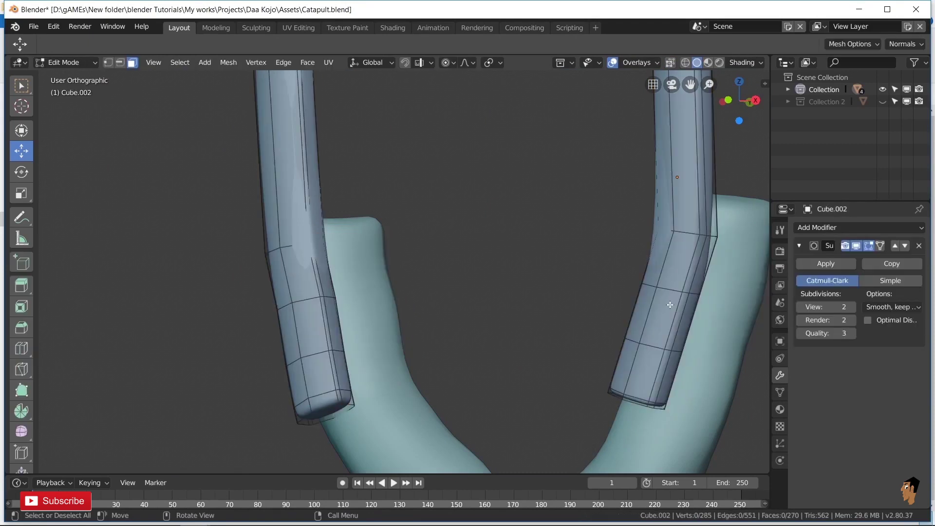
{"action": "middle_click_drag", "start_coordinate": [670, 305], "coordinate": [482, 321], "text": "shift"}
{"action": "scroll", "coordinate": [482, 321], "scroll_direction": "up", "scroll_amount": 1}
Move the right band's lower faces along the Y axis.
{"action": "left_click", "coordinate": [470, 239], "text": "shift"}
{"action": "middle_click_drag", "start_coordinate": [470, 240], "coordinate": [341, 292]}
{"action": "scroll", "coordinate": [341, 292], "scroll_direction": "down", "scroll_amount": 3}
{"action": "key", "text": "g"}
{"action": "key", "text": "y"}
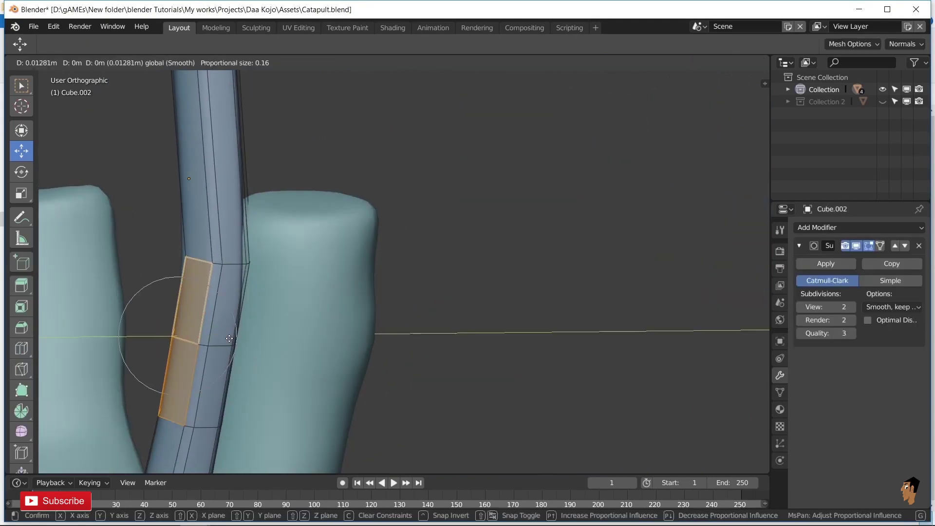
{"action": "left_click", "coordinate": [179, 332]}
{"action": "middle_click_drag", "start_coordinate": [179, 332], "coordinate": [217, 345]}
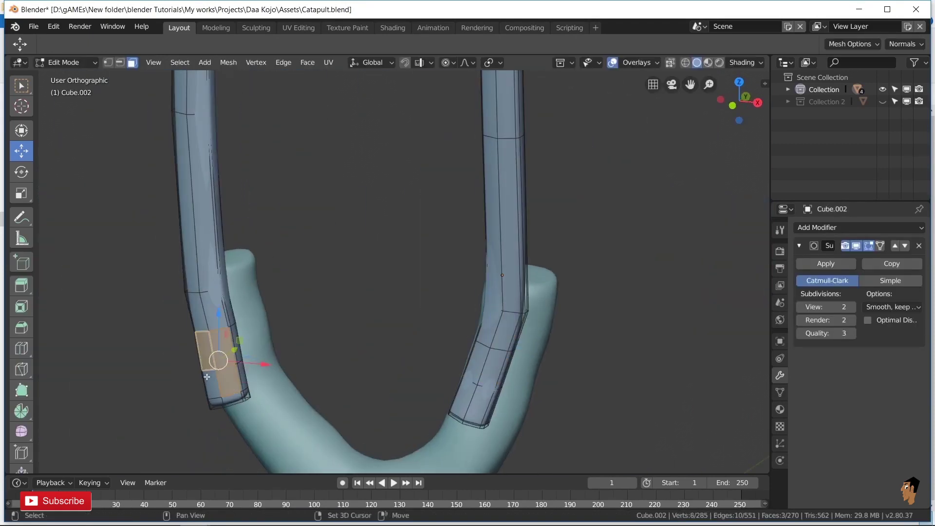
Reshape the left band's lower faces with a proportional-editing move.
{"action": "scroll", "coordinate": [211, 312], "scroll_direction": "up", "scroll_amount": 2}
{"action": "left_click", "coordinate": [342, 333], "text": "shift"}
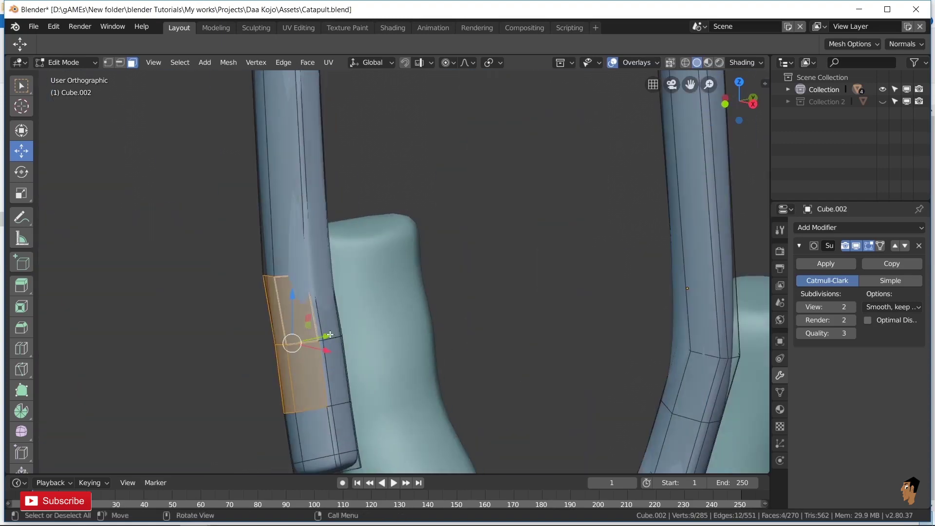
{"action": "key", "text": "g"}
{"action": "left_click", "coordinate": [343, 333]}
{"action": "scroll", "coordinate": [341, 322], "scroll_direction": "down", "scroll_amount": 3}
{"action": "key", "text": "g"}
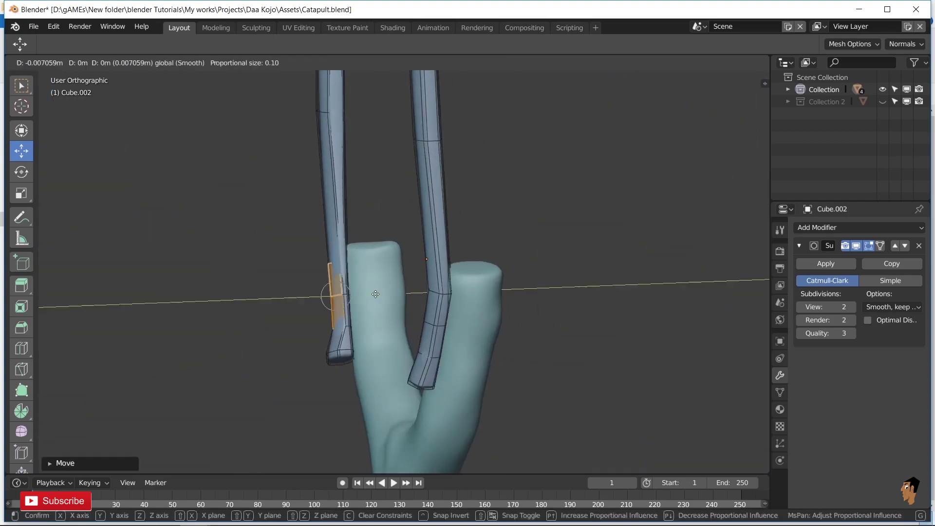
{"action": "left_click", "coordinate": [373, 297]}
{"action": "mouse_move", "coordinate": [372, 297]}
{"action": "middle_mouse_down"}
{"action": "mouse_move", "coordinate": [384, 328]}
{"action": "mouse_move", "coordinate": [564, 323]}
{"action": "mouse_move", "coordinate": [372, 328]}
{"action": "mouse_move", "coordinate": [346, 228]}
{"action": "middle_mouse_up"}
Add an edge loop across the left band and scale it along Y.
{"action": "key", "text": "ctrl+r"}
{"action": "left_click", "coordinate": [354, 239]}
{"action": "key", "text": "s"}
{"action": "key", "text": "y"}
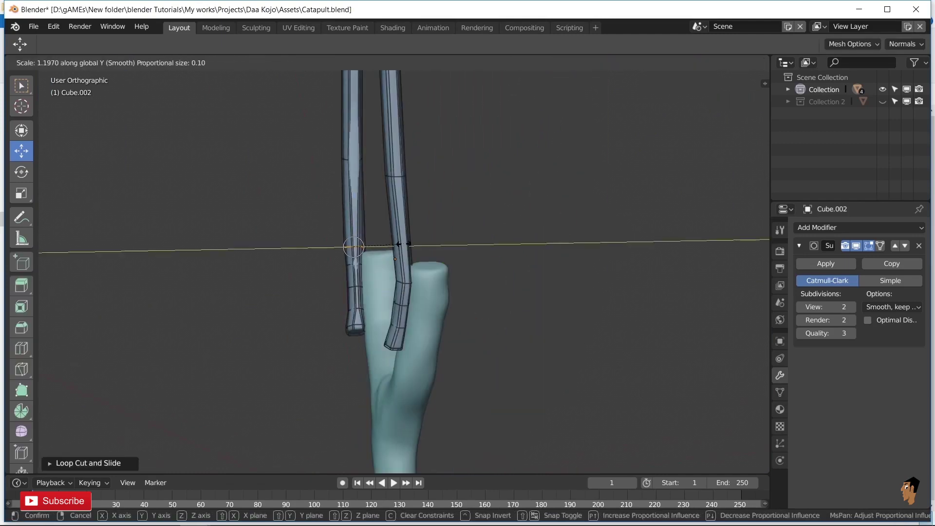
In front X-ray view, box-select both cord wraps and enter their Edit Mode.
{"action": "key", "text": "KP_1"}
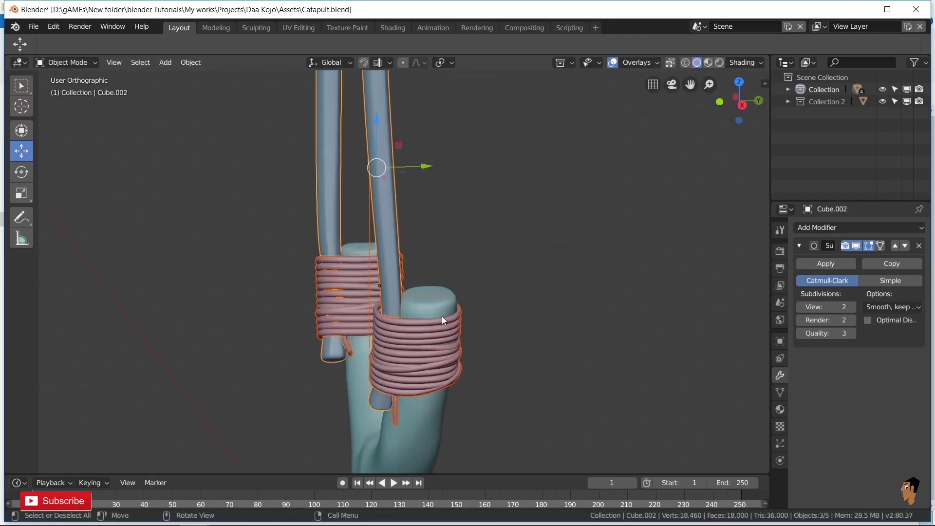
{"action": "key", "text": "Tab"}
{"action": "left_click", "coordinate": [675, 66]}
{"action": "left_click_drag", "start_coordinate": [408, 260], "coordinate": [741, 418]}
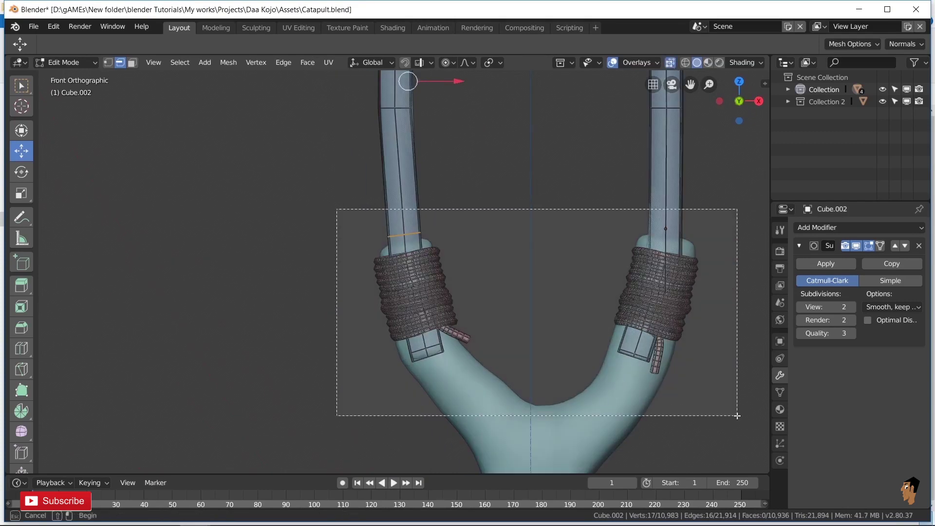
{"action": "key", "text": "Tab"}
{"action": "key", "text": "Tab"}
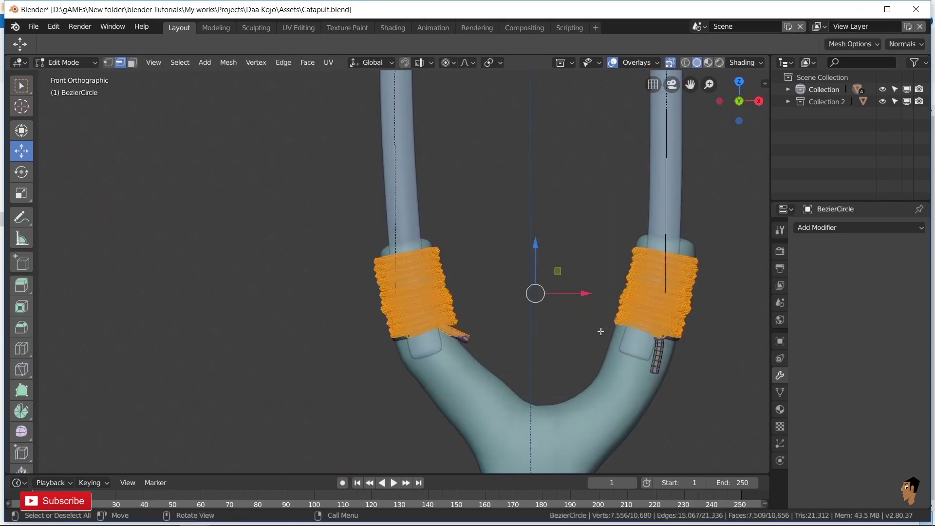
Select all the BezierCircle coils, shrink them slightly with a scale, and nudge them into place.
{"action": "left_click_drag", "start_coordinate": [336, 202], "coordinate": [770, 405]}
{"action": "middle_click_drag", "start_coordinate": [735, 401], "coordinate": [626, 403]}
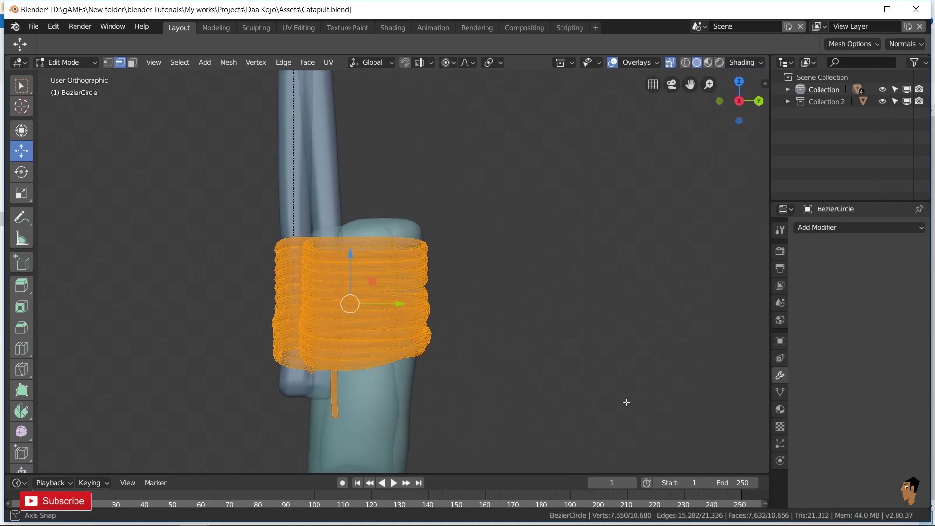
{"action": "key", "text": "s"}
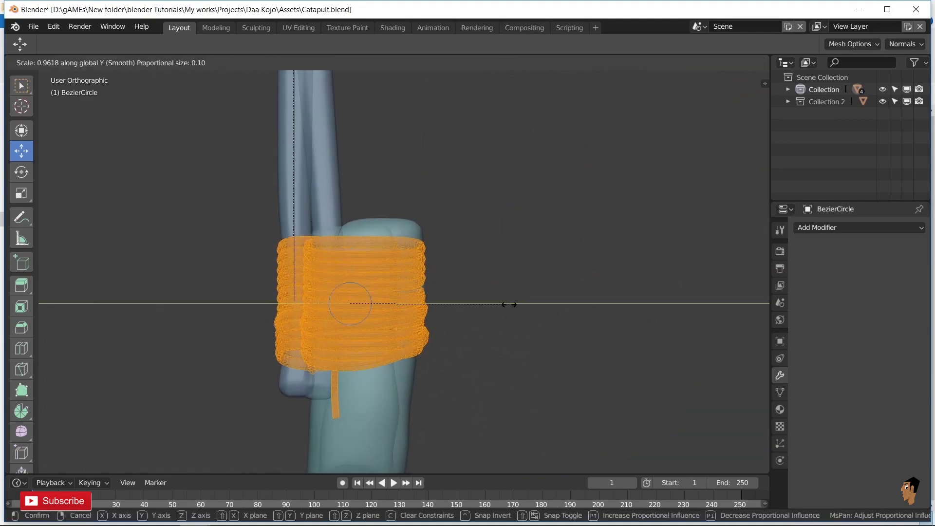
{"action": "left_click", "coordinate": [509, 304]}
{"action": "mouse_move", "coordinate": [509, 305]}
{"action": "middle_mouse_down"}
{"action": "mouse_move", "coordinate": [451, 309]}
{"action": "mouse_move", "coordinate": [484, 300]}
{"action": "mouse_move", "coordinate": [491, 351]}
{"action": "middle_mouse_up"}
{"action": "key", "text": "g"}
{"action": "left_click", "coordinate": [387, 289]}
{"action": "scroll", "coordinate": [434, 286], "scroll_direction": "down", "scroll_amount": 4}
{"action": "scroll", "coordinate": [490, 351], "scroll_direction": "up", "scroll_amount": 6}
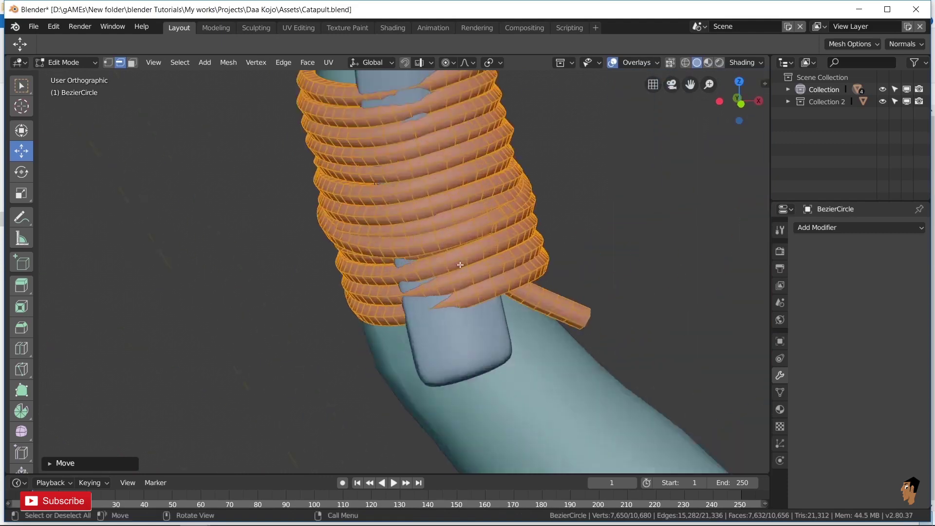
Pull single coil vertices inward with proportional-falloff moves, checking the result outside Edit Mode.
{"action": "middle_click_drag", "start_coordinate": [460, 265], "coordinate": [512, 272]}
{"action": "left_click", "coordinate": [554, 272]}
{"action": "key", "text": "g"}
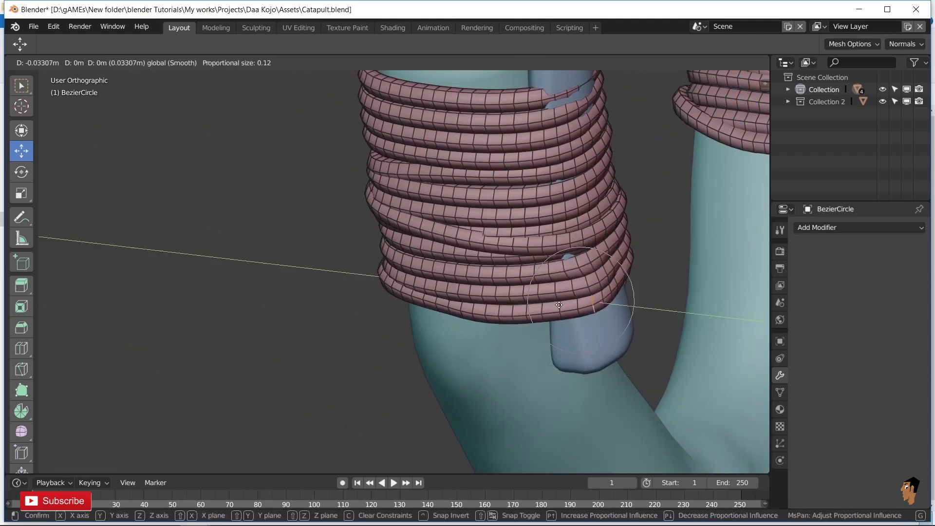
{"action": "left_click", "coordinate": [559, 305]}
{"action": "key", "text": "Tab"}
{"action": "scroll", "coordinate": [533, 267], "scroll_direction": "down", "scroll_amount": 4}
{"action": "key", "text": "Tab"}
{"action": "scroll", "coordinate": [585, 268], "scroll_direction": "up", "scroll_amount": 4}
{"action": "key", "text": "g"}
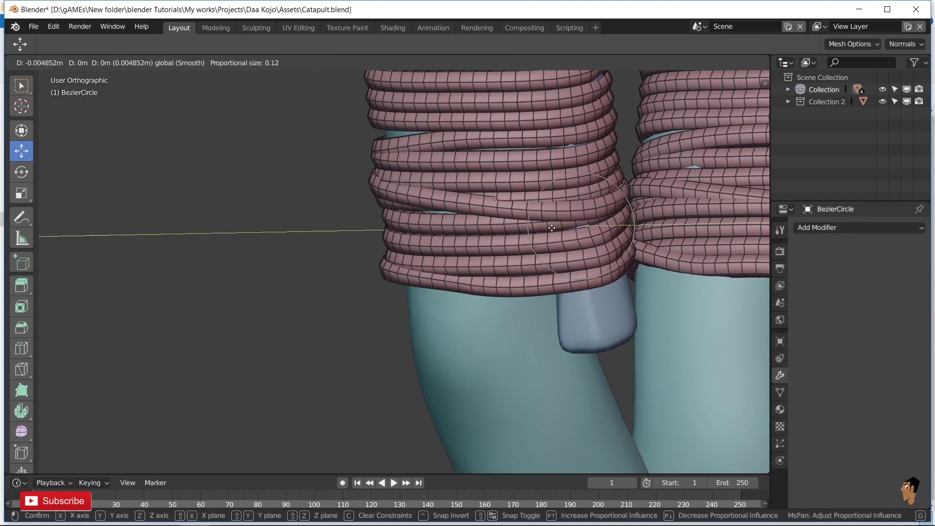
{"action": "left_click", "coordinate": [552, 228]}
{"action": "scroll", "coordinate": [551, 228], "scroll_direction": "down", "scroll_amount": 3}
{"action": "scroll", "coordinate": [518, 313], "scroll_direction": "down", "scroll_amount": 3}
Tweak the coil section around one prong so it sits closer to the rod.
{"action": "middle_click_drag", "start_coordinate": [518, 313], "coordinate": [382, 273]}
{"action": "scroll", "coordinate": [382, 273], "scroll_direction": "up", "scroll_amount": 6}
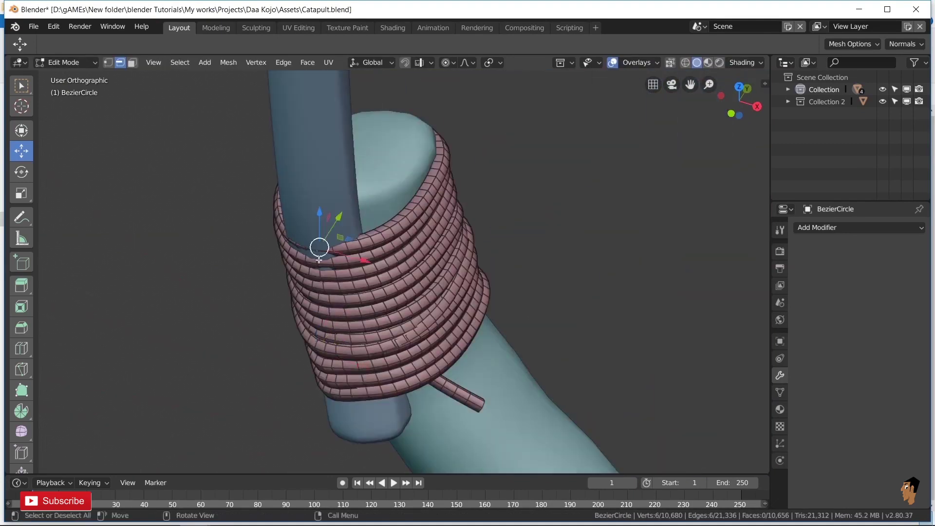
{"action": "middle_click_drag", "start_coordinate": [320, 260], "coordinate": [351, 234]}
{"action": "key", "text": "g"}
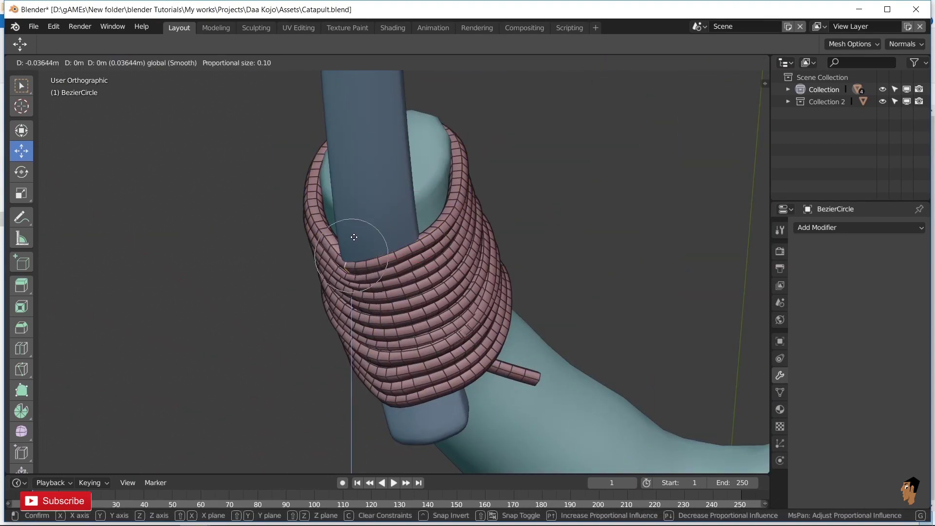
{"action": "left_click", "coordinate": [356, 240]}
{"action": "key", "text": "Tab"}
{"action": "scroll", "coordinate": [416, 278], "scroll_direction": "down", "scroll_amount": 3}
Nudge the lower coil with another proportional move and check it around both prongs.
{"action": "scroll", "coordinate": [495, 211], "scroll_direction": "up", "scroll_amount": 2}
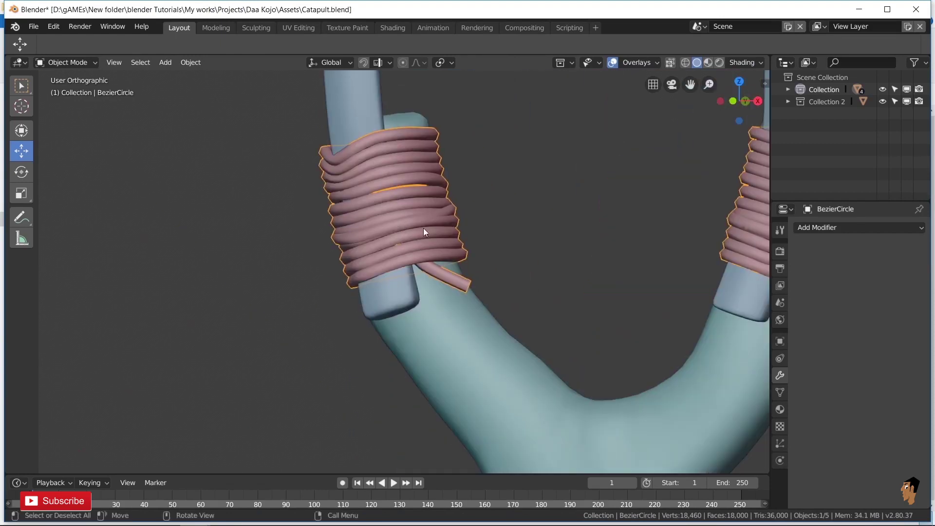
{"action": "key", "text": "Tab"}
{"action": "scroll", "coordinate": [440, 242], "scroll_direction": "down", "scroll_amount": 3}
{"action": "key", "text": "g"}
{"action": "left_click", "coordinate": [487, 204]}
{"action": "scroll", "coordinate": [487, 205], "scroll_direction": "up", "scroll_amount": 2}
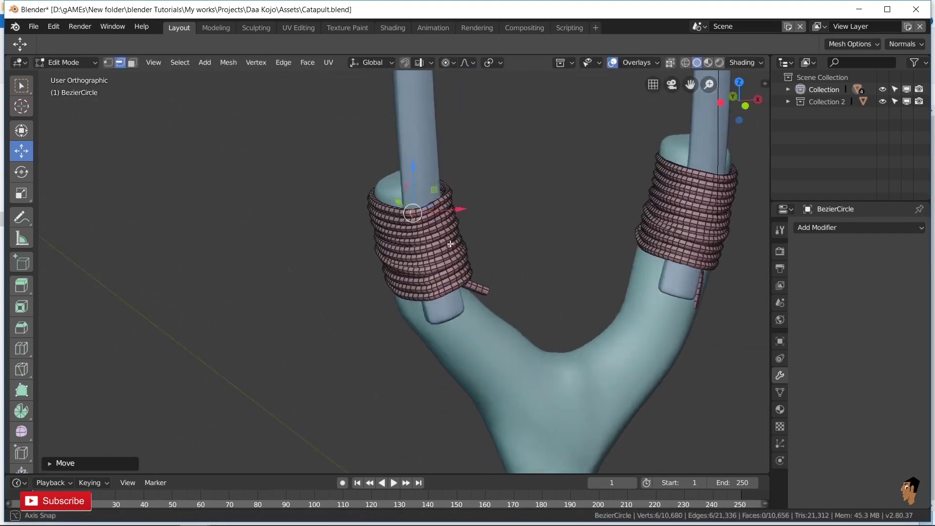
{"action": "key", "text": "Tab"}
{"action": "middle_click_drag", "start_coordinate": [488, 204], "coordinate": [633, 262]}
{"action": "scroll", "coordinate": [224, 268], "scroll_direction": "up", "scroll_amount": 3}
Change the proportional editing mode and reshape the left coil section after cancelling a bad deformation.
{"action": "key", "text": "Tab"}
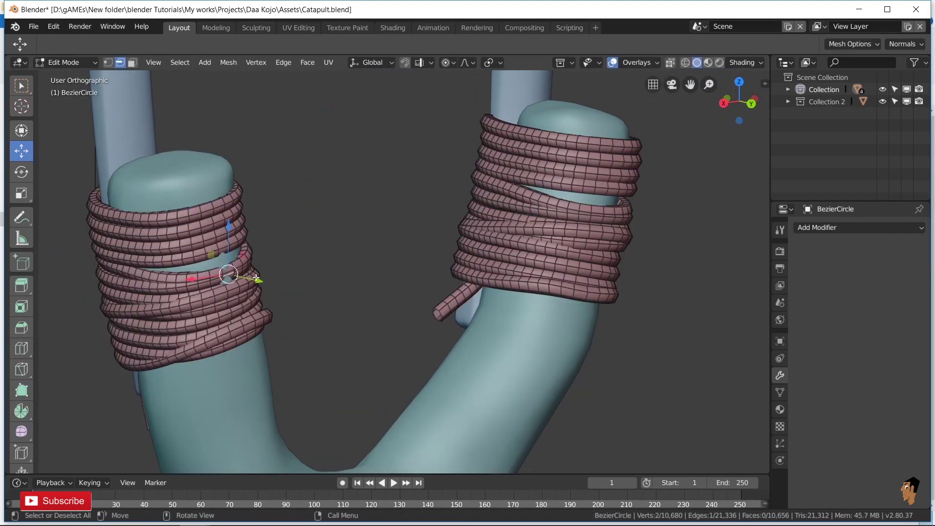
{"action": "key", "text": "Tab"}
{"action": "middle_click_drag", "start_coordinate": [261, 286], "coordinate": [240, 267]}
{"action": "scroll", "coordinate": [355, 286], "scroll_direction": "up", "scroll_amount": 3}
{"action": "key", "text": "Tab"}
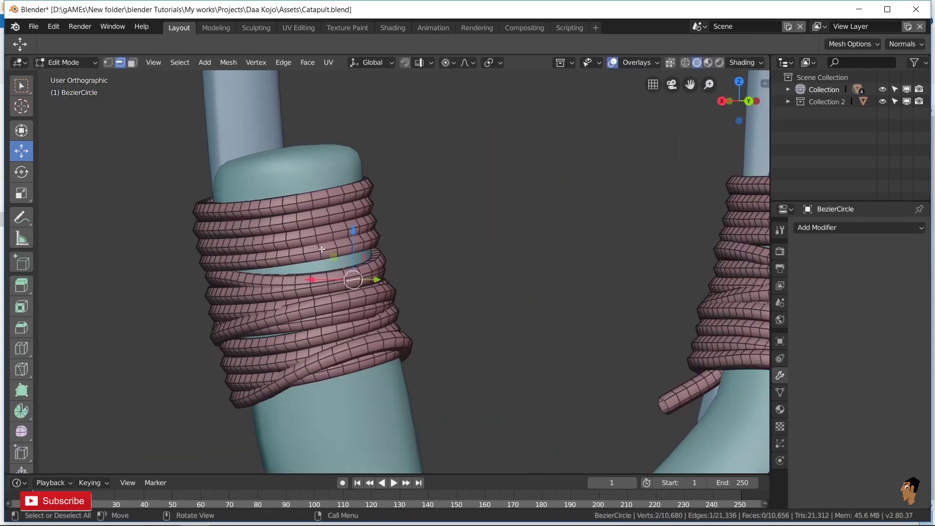
{"action": "key", "text": "g"}
{"action": "key", "text": "Escape"}
{"action": "left_click", "coordinate": [490, 62]}
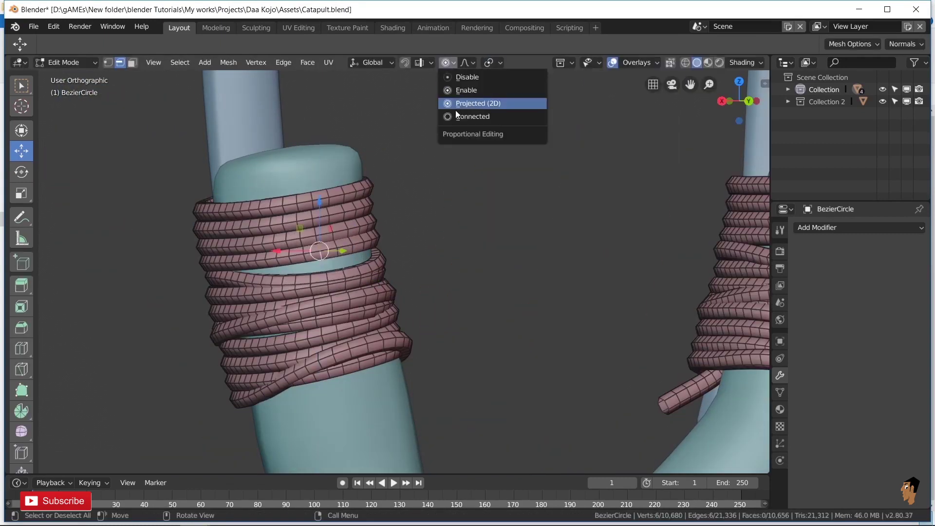
{"action": "left_click", "coordinate": [458, 116]}
{"action": "key", "text": "g"}
{"action": "left_click", "coordinate": [329, 214]}
Slide a loop of the upper cord wrap near the pouch along the X axis.
{"action": "key", "text": "Tab"}
{"action": "scroll", "coordinate": [328, 215], "scroll_direction": "down", "scroll_amount": 5}
{"action": "middle_click_drag", "start_coordinate": [438, 273], "coordinate": [558, 290]}
{"action": "scroll", "coordinate": [558, 290], "scroll_direction": "up", "scroll_amount": 2}
{"action": "scroll", "coordinate": [522, 312], "scroll_direction": "down", "scroll_amount": 4}
{"action": "middle_click_drag", "start_coordinate": [523, 354], "coordinate": [595, 307]}
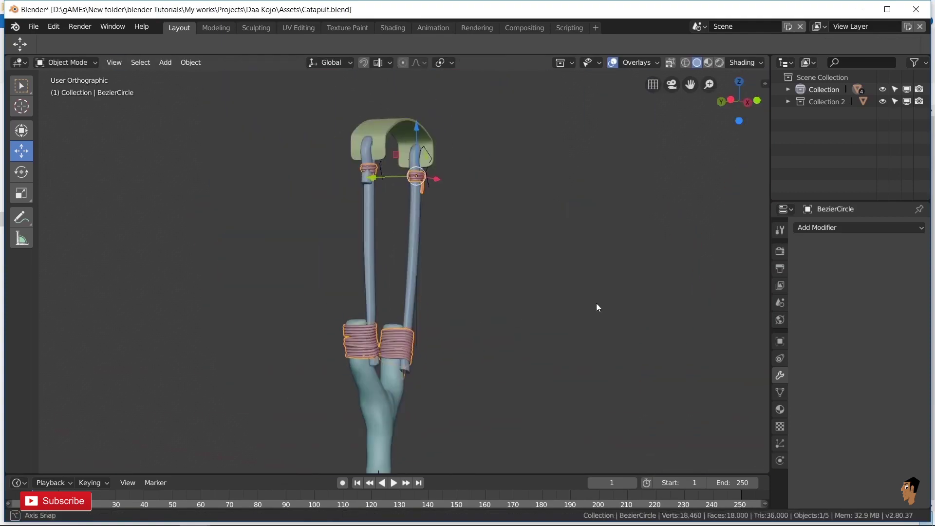
{"action": "scroll", "coordinate": [509, 365], "scroll_direction": "up", "scroll_amount": 4}
{"action": "scroll", "coordinate": [510, 366], "scroll_direction": "up", "scroll_amount": 3}
{"action": "mouse_move", "coordinate": [510, 365]}
{"action": "middle_mouse_down"}
{"action": "mouse_move", "coordinate": [422, 351]}
{"action": "mouse_move", "coordinate": [438, 327]}
{"action": "middle_mouse_up"}
{"action": "key", "text": "Tab"}
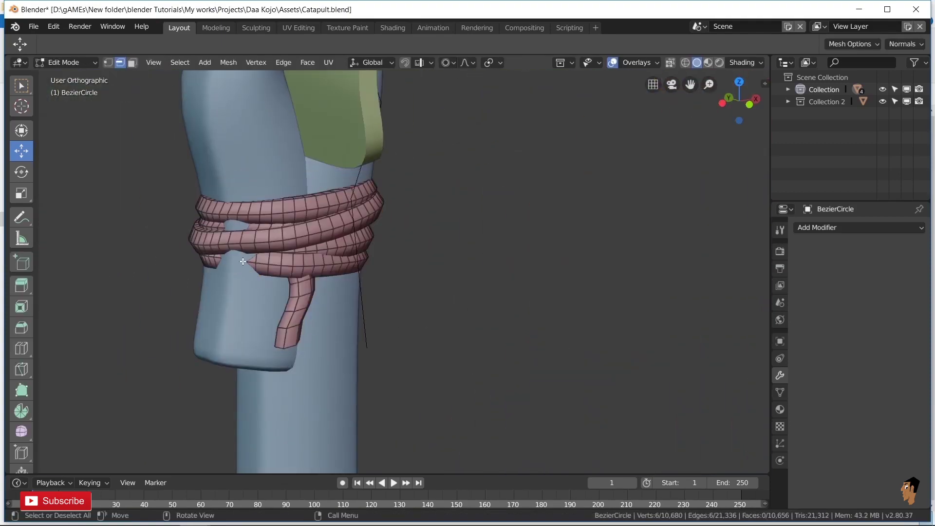
{"action": "left_click", "coordinate": [243, 261], "text": "alt"}
{"action": "middle_click_drag", "start_coordinate": [243, 262], "coordinate": [204, 277]}
{"action": "key", "text": "g"}
{"action": "key", "text": "x"}
{"action": "left_click", "coordinate": [193, 287]}
Leave Edit Mode and frame the whole fork in front view.
{"action": "key", "text": "Tab"}
{"action": "scroll", "coordinate": [475, 346], "scroll_direction": "down", "scroll_amount": 5}
{"action": "key", "text": "KP_1"}
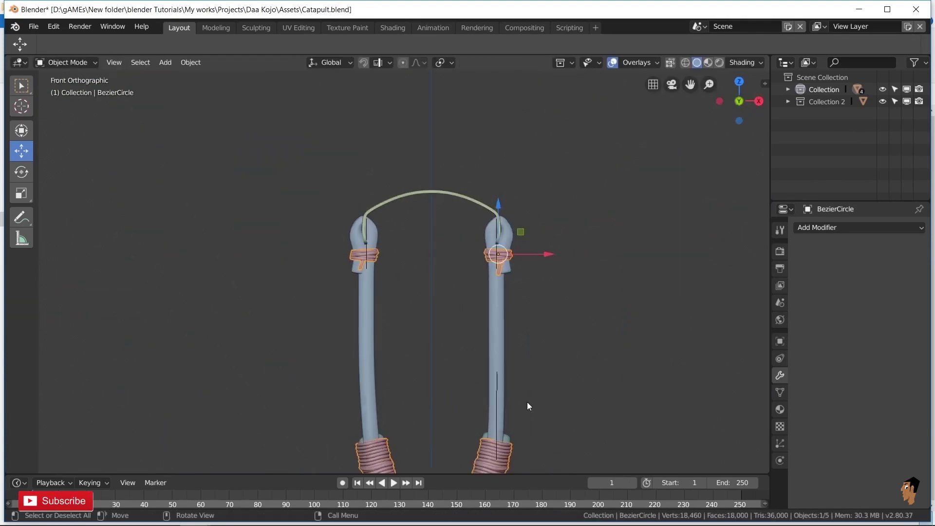
{"action": "middle_click_drag", "start_coordinate": [527, 402], "coordinate": [527, 253], "text": "shift"}
Select the catapult fork and switch to the materials workspace with a larger 3D view.
{"action": "left_click", "coordinate": [500, 315]}
{"action": "scroll", "coordinate": [500, 315], "scroll_direction": "up", "scroll_amount": 2}
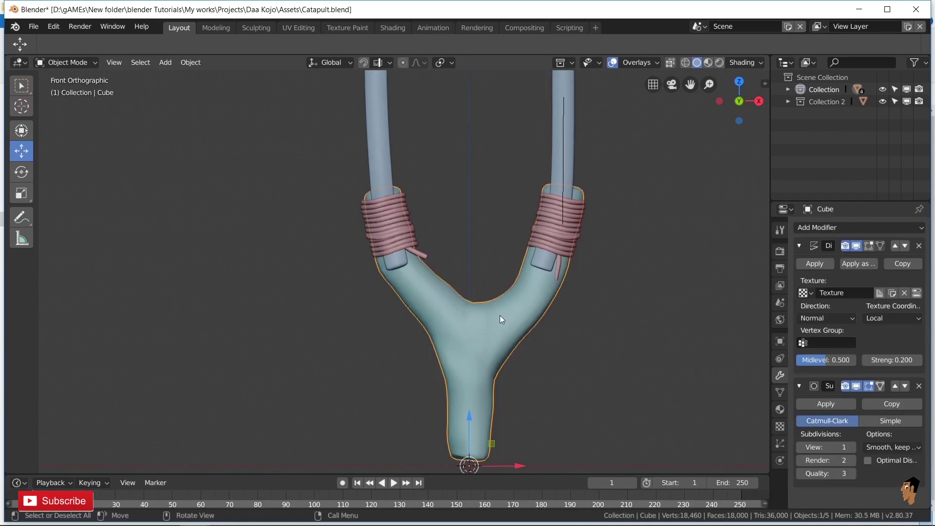
{"action": "left_click", "coordinate": [391, 28]}
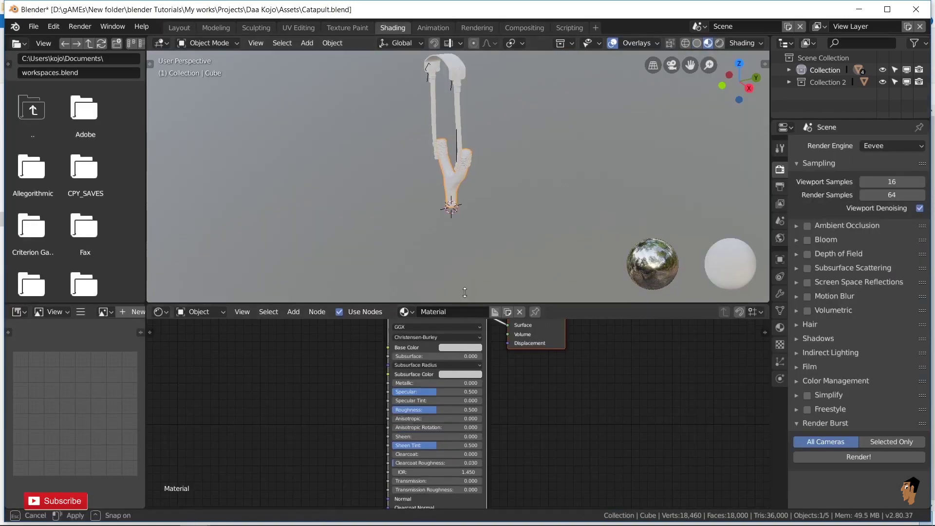
{"action": "left_click_drag", "start_coordinate": [475, 184], "coordinate": [475, 233]}
{"action": "scroll", "coordinate": [519, 149], "scroll_direction": "up", "scroll_amount": 3}
{"action": "scroll", "coordinate": [538, 117], "scroll_direction": "up", "scroll_amount": 3}
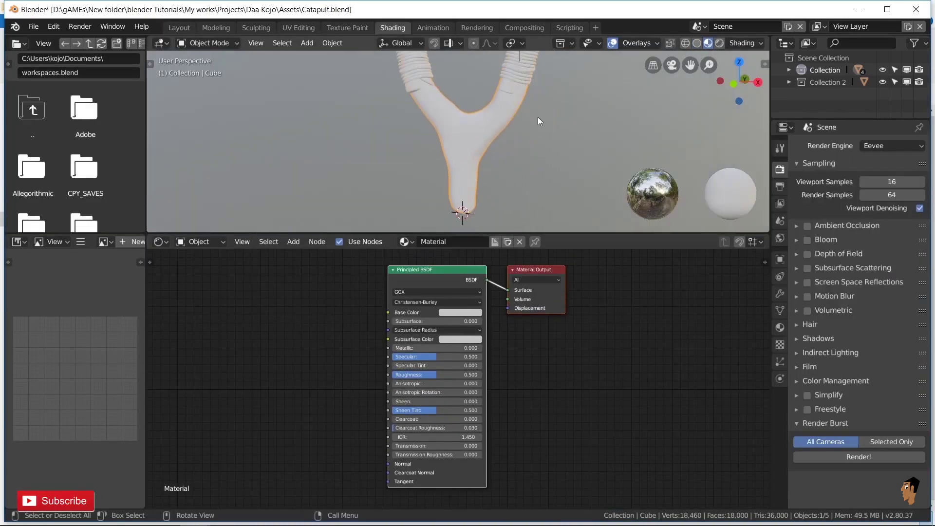
Make the World use nodes with an Environment Texture loading lythwood_field_4k.exr.
{"action": "left_click", "coordinate": [780, 327]}
{"action": "left_click", "coordinate": [835, 180]}
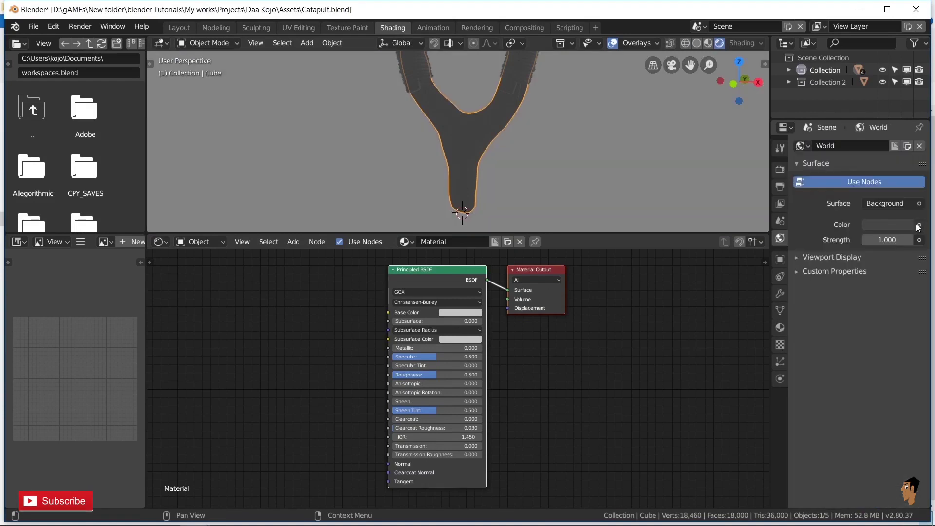
{"action": "left_click", "coordinate": [848, 218]}
{"action": "left_click", "coordinate": [614, 93]}
{"action": "left_click", "coordinate": [904, 236]}
{"action": "left_click", "coordinate": [49, 282]}
{"action": "left_click", "coordinate": [131, 44]}
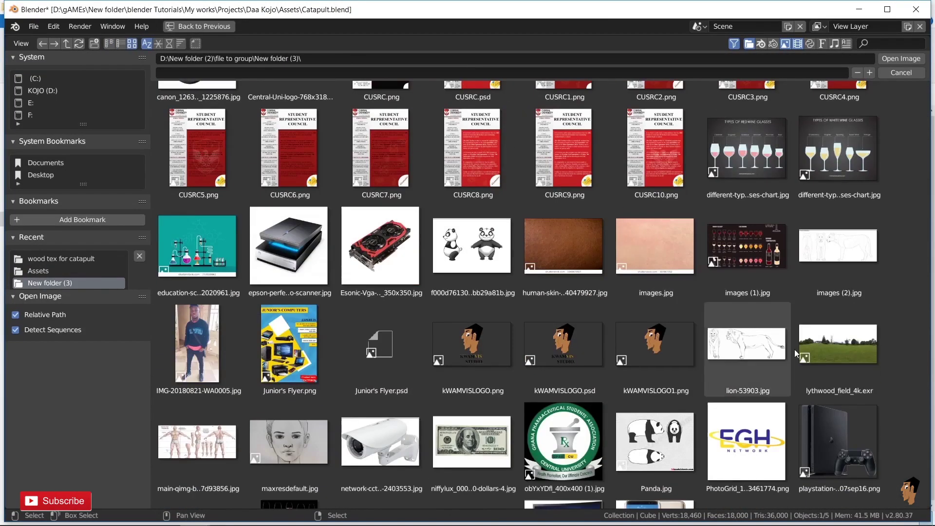
{"action": "double_click", "coordinate": [838, 341]}
Move the Material Output and Principled BSDF nodes right to make room.
{"action": "middle_click_drag", "start_coordinate": [560, 133], "coordinate": [559, 156], "text": "shift"}
{"action": "left_click_drag", "start_coordinate": [533, 270], "coordinate": [672, 320]}
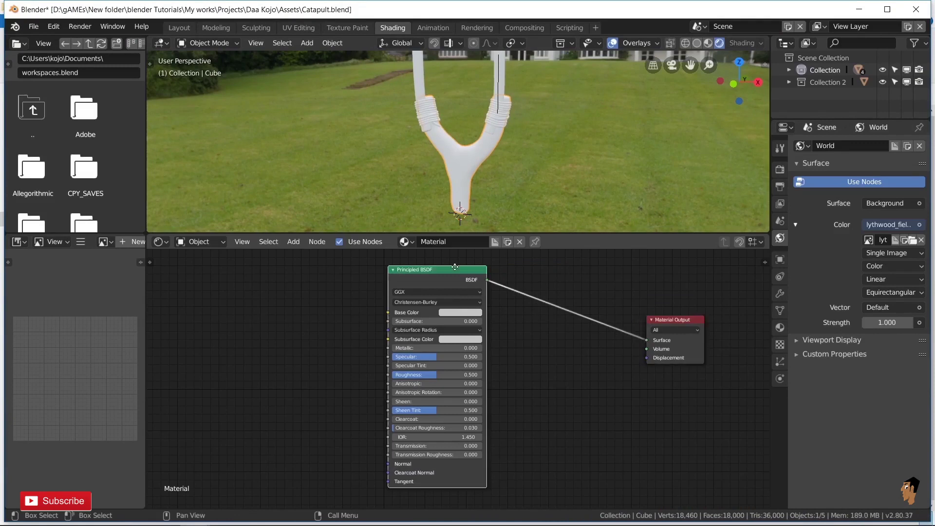
{"action": "left_click_drag", "start_coordinate": [426, 270], "coordinate": [490, 271]}
Attach Texture Coordinate, Mapping and Image Texture nodes to the Principled BSDF with Ctrl+T.
{"action": "key", "text": "shift+a"}
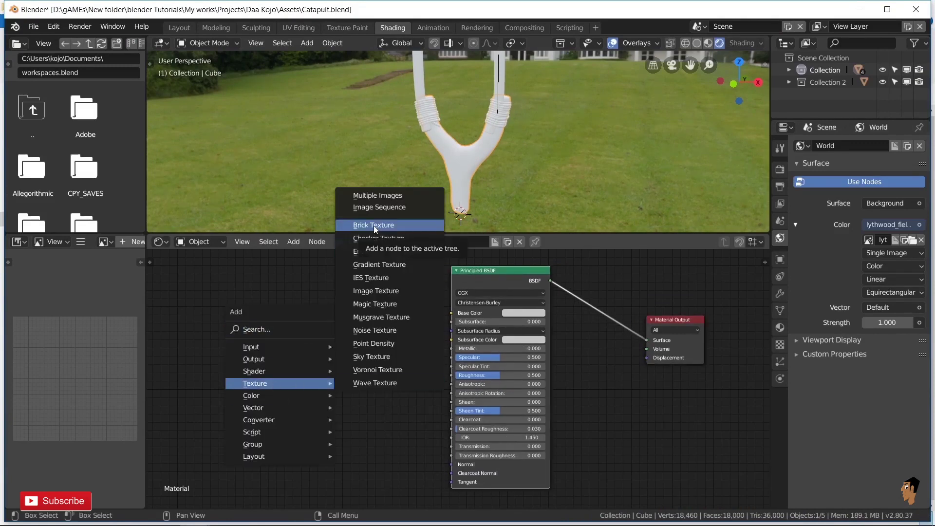
{"action": "key", "text": "ctrl+t"}
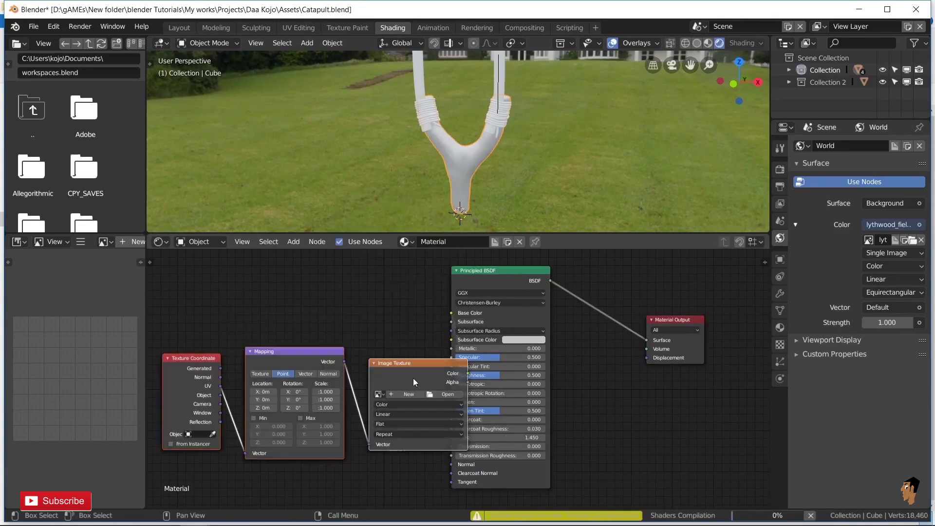
{"action": "key", "text": "shift+d"}
{"action": "key", "text": "Escape"}
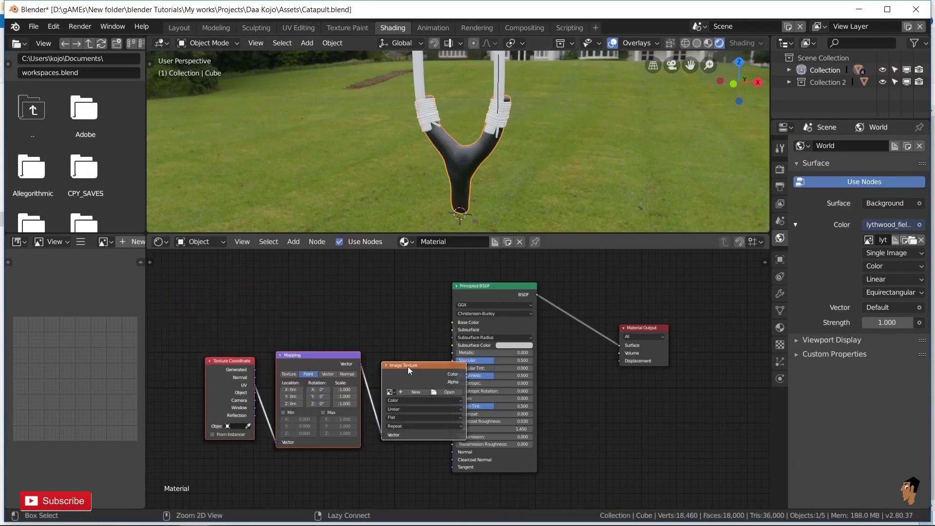
{"action": "scroll", "coordinate": [366, 390], "scroll_direction": "down", "scroll_amount": 2}
{"action": "key", "text": "x"}
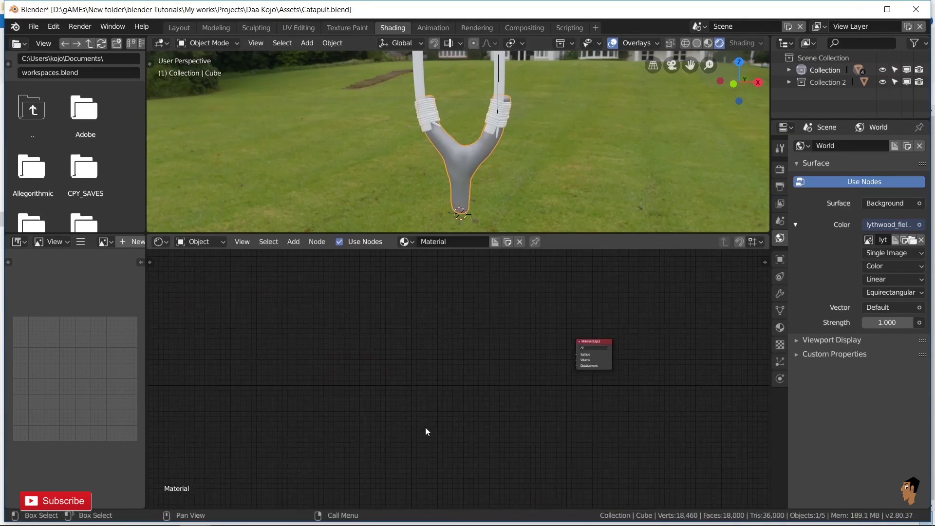
{"action": "key", "text": "ctrl+z"}
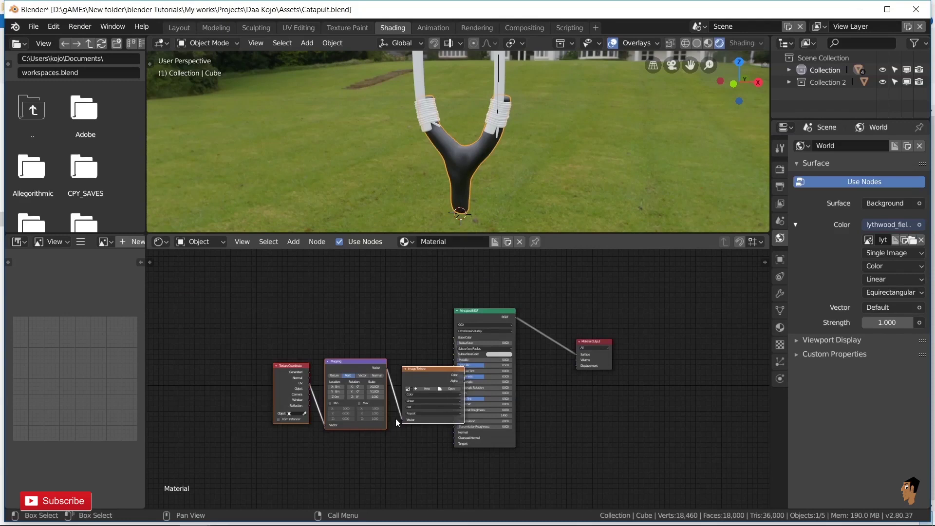
{"action": "key", "text": "ctrl+z"}
{"action": "key", "text": "ctrl+shift+z"}
Reposition the new texture nodes to the left of the BSDF.
{"action": "key", "text": "g"}
{"action": "scroll", "coordinate": [420, 374], "scroll_direction": "up", "scroll_amount": 5}
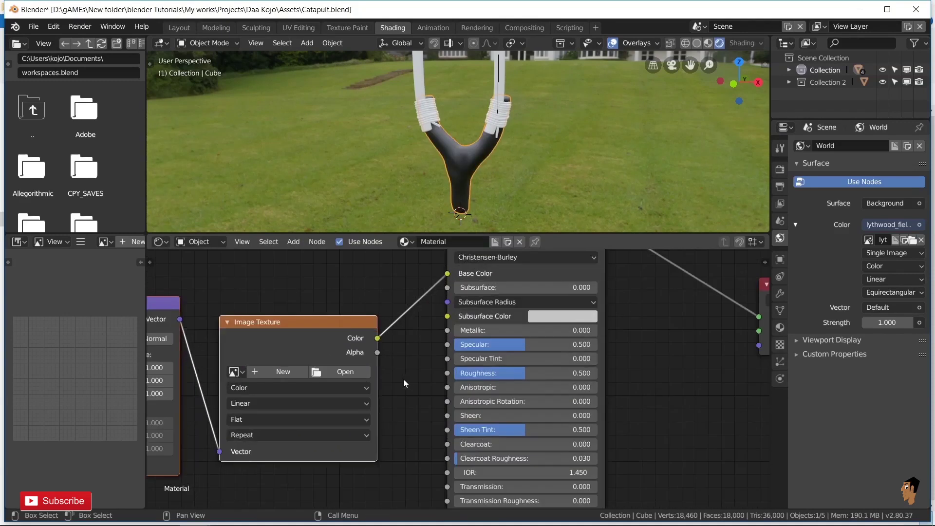
{"action": "scroll", "coordinate": [420, 374], "scroll_direction": "down", "scroll_amount": 5}
{"action": "key", "text": "g"}
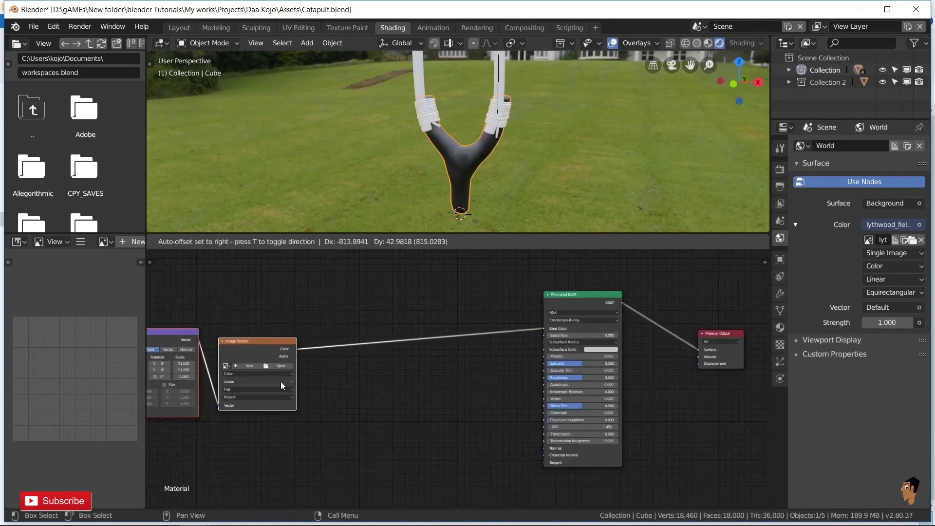
{"action": "left_click", "coordinate": [428, 359]}
{"action": "scroll", "coordinate": [428, 359], "scroll_direction": "up", "scroll_amount": 2}
Load wood.jpg from the 'wood tex for catapult' folder and set its projection to Box.
{"action": "left_click", "coordinate": [495, 363]}
{"action": "left_click", "coordinate": [69, 271]}
{"action": "double_click", "coordinate": [195, 208]}
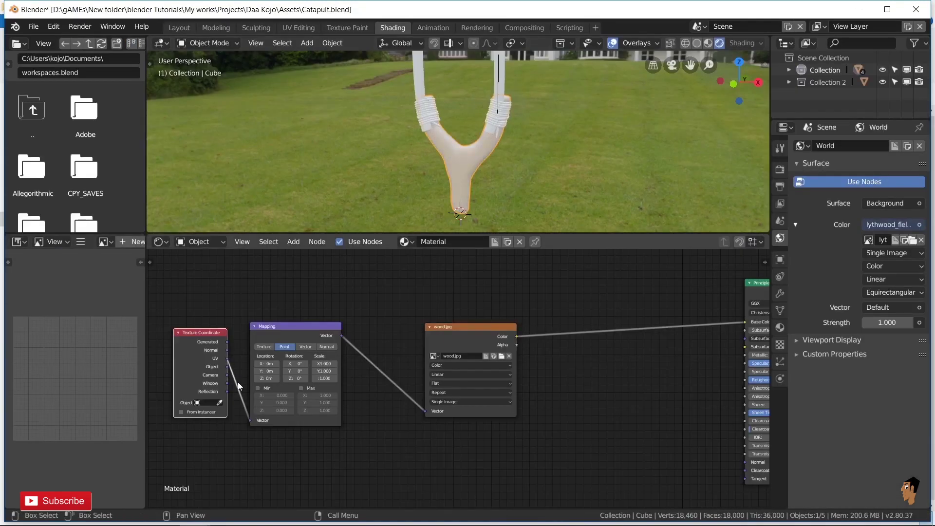
{"action": "scroll", "coordinate": [440, 385], "scroll_direction": "up", "scroll_amount": 2}
{"action": "left_click", "coordinate": [440, 385]}
{"action": "left_click", "coordinate": [420, 360]}
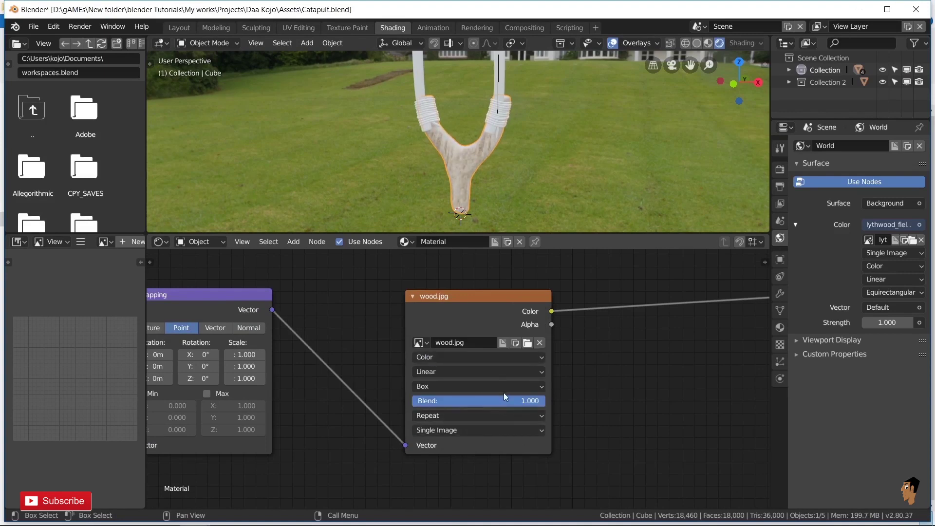
{"action": "scroll", "coordinate": [506, 397], "scroll_direction": "down", "scroll_amount": 2}
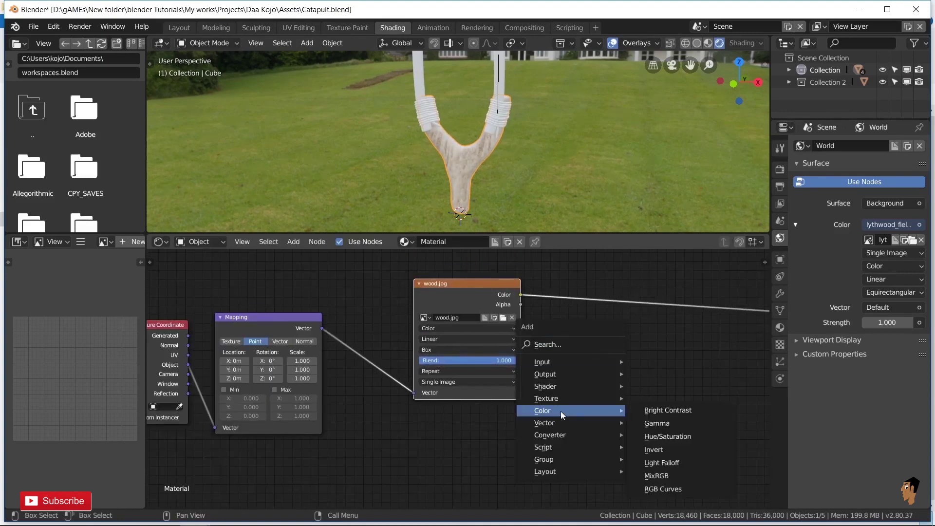
Insert an RGB Curves node after wood.jpg and lower the curve to darken the wood.
{"action": "left_click", "coordinate": [663, 489]}
{"action": "mouse_move", "coordinate": [542, 411]}
{"action": "left_click", "coordinate": [617, 348]}
{"action": "scroll", "coordinate": [617, 348], "scroll_direction": "down", "scroll_amount": 2}
{"action": "scroll", "coordinate": [528, 349], "scroll_direction": "up", "scroll_amount": 2}
{"action": "left_click_drag", "start_coordinate": [542, 358], "coordinate": [545, 361]}
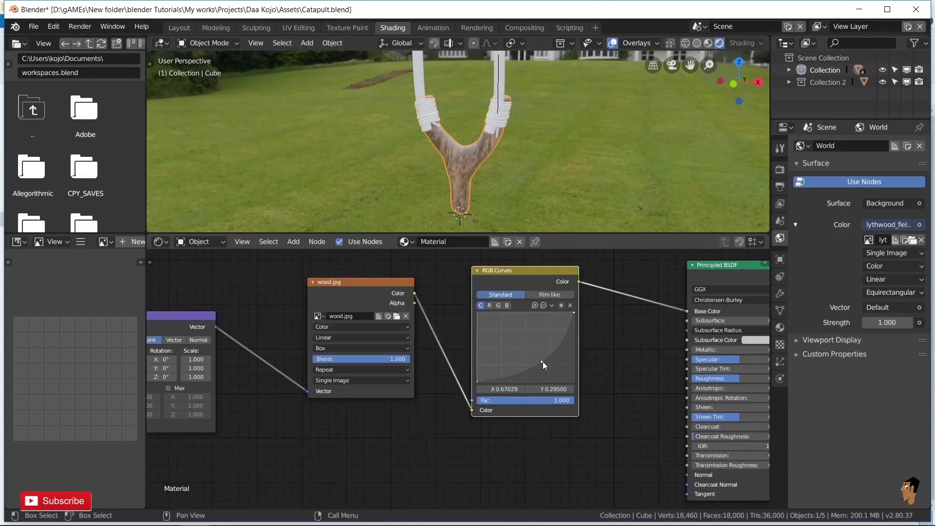
{"action": "scroll", "coordinate": [594, 425], "scroll_direction": "down", "scroll_amount": 3}
Rearrange the texture nodes and feed wood.jpg into a new ColorRamp factor.
{"action": "left_click_drag", "start_coordinate": [390, 341], "coordinate": [343, 346]}
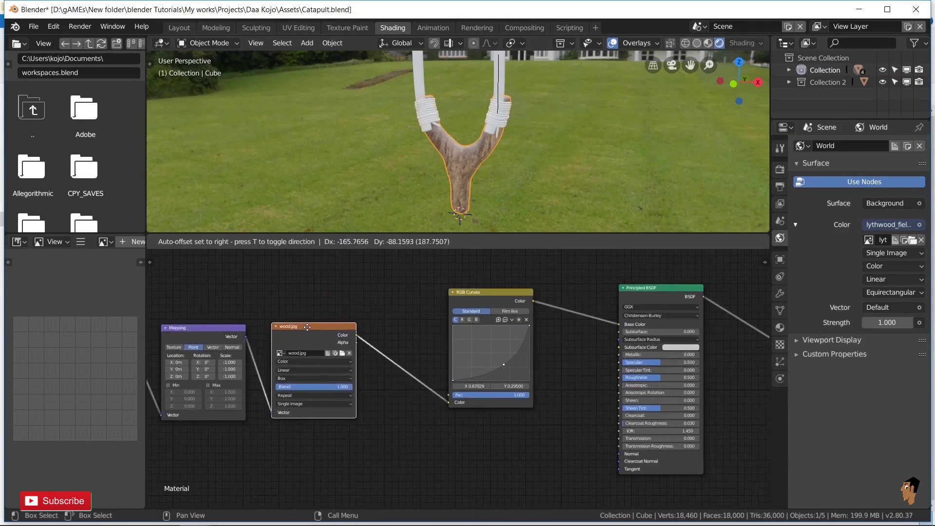
{"action": "left_click_drag", "start_coordinate": [387, 413], "coordinate": [332, 449]}
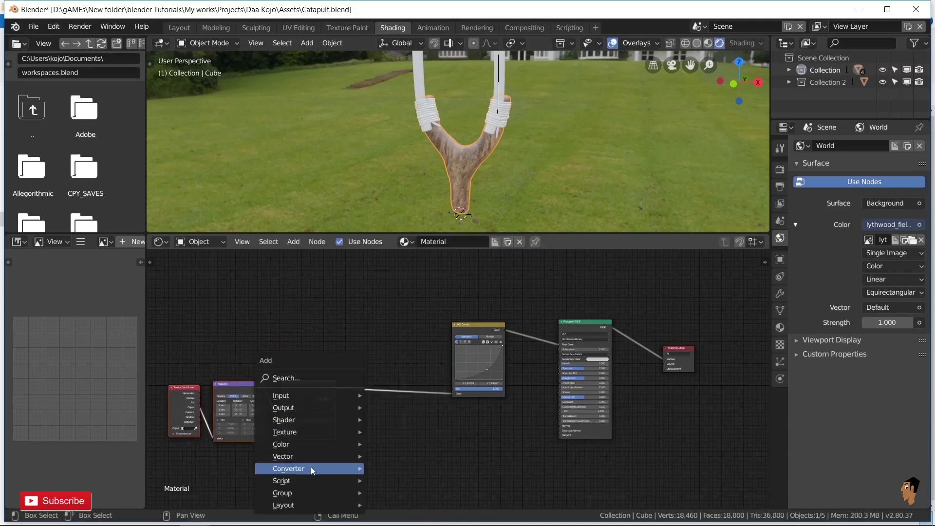
{"action": "left_click", "coordinate": [395, 356]}
{"action": "left_click_drag", "start_coordinate": [385, 477], "coordinate": [383, 473]}
{"action": "scroll", "coordinate": [431, 460], "scroll_direction": "up", "scroll_amount": 1}
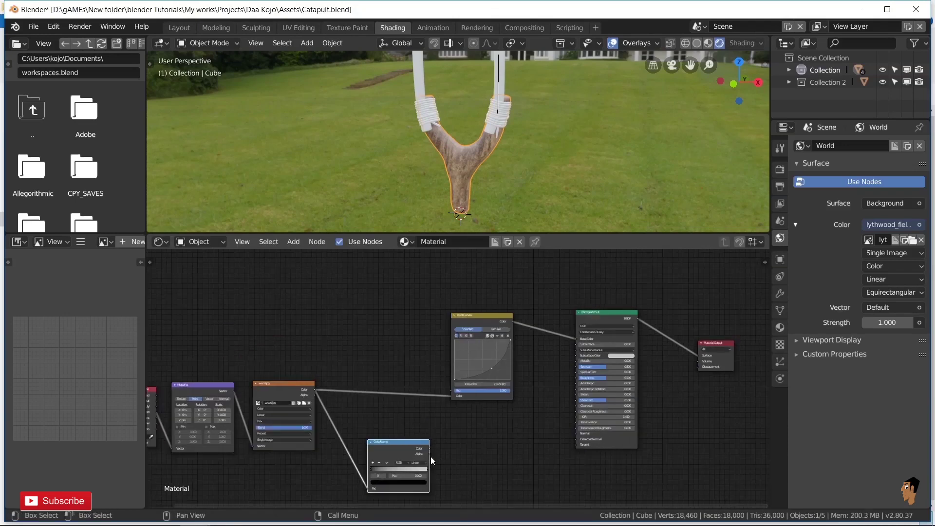
Add a Bump node for surface detail and inspect the fork's handle and cord wraps.
{"action": "key", "text": "shift+a"}
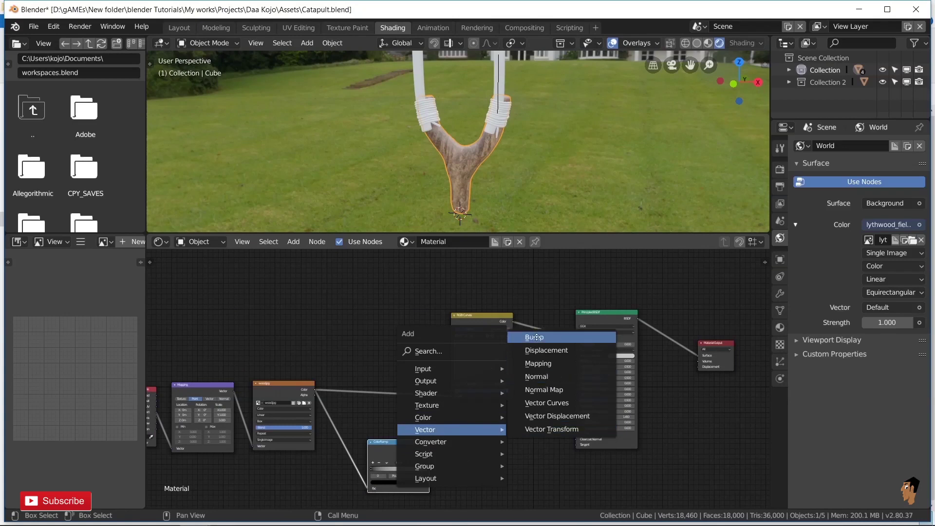
{"action": "left_click", "coordinate": [536, 337]}
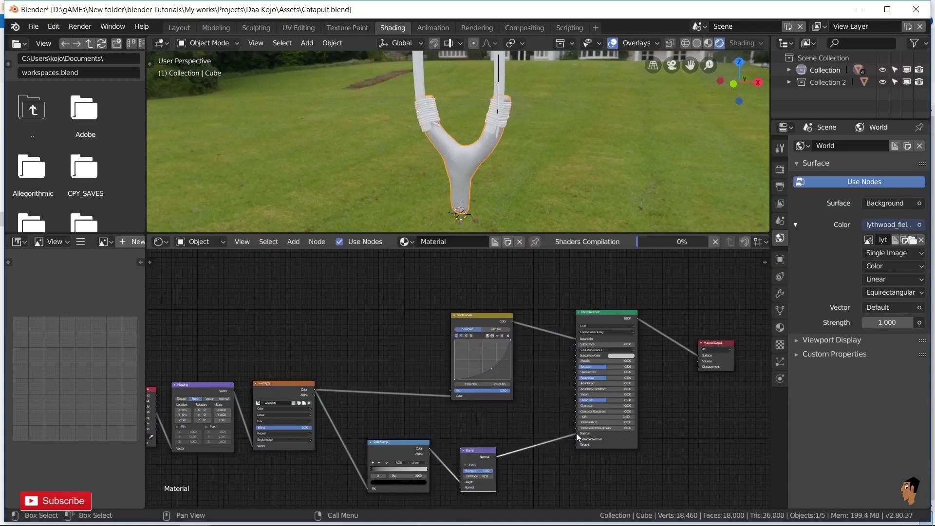
{"action": "scroll", "coordinate": [513, 160], "scroll_direction": "up", "scroll_amount": 3}
{"action": "scroll", "coordinate": [507, 118], "scroll_direction": "up", "scroll_amount": 2}
{"action": "scroll", "coordinate": [508, 118], "scroll_direction": "down", "scroll_amount": 1}
{"action": "scroll", "coordinate": [525, 352], "scroll_direction": "up", "scroll_amount": 3}
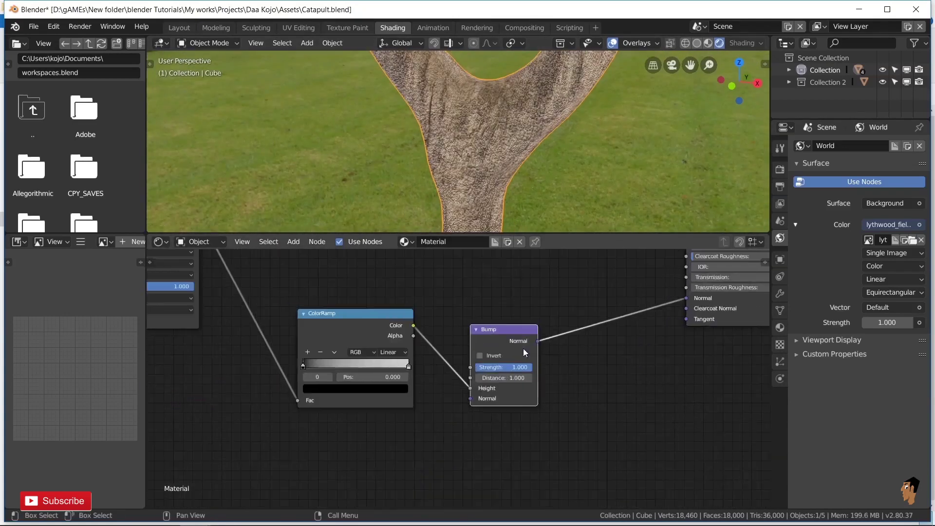
{"action": "scroll", "coordinate": [525, 352], "scroll_direction": "up", "scroll_amount": 2}
{"action": "scroll", "coordinate": [642, 346], "scroll_direction": "down", "scroll_amount": 1}
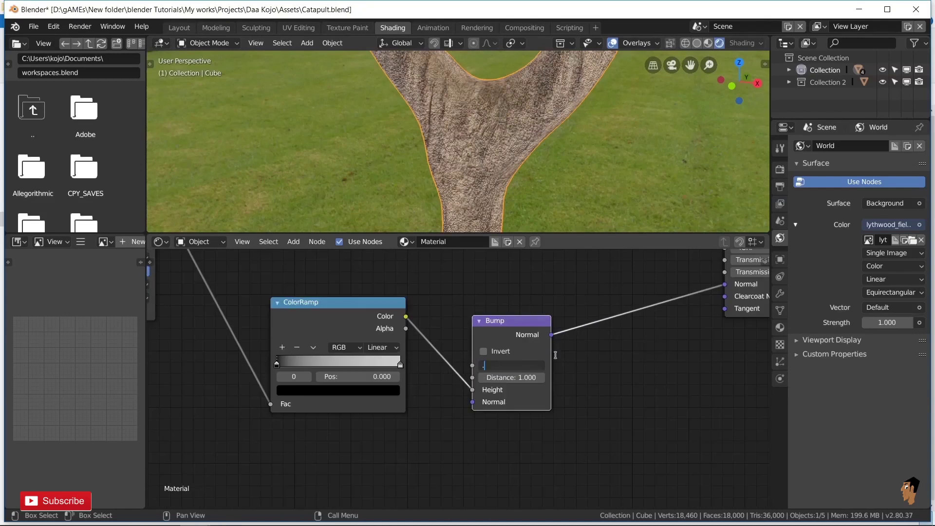
{"action": "scroll", "coordinate": [429, 162], "scroll_direction": "down", "scroll_amount": 2}
{"action": "mouse_move", "coordinate": [429, 161]}
{"action": "middle_mouse_down"}
{"action": "mouse_move", "coordinate": [572, 146]}
{"action": "mouse_move", "coordinate": [529, 162]}
{"action": "middle_mouse_up"}
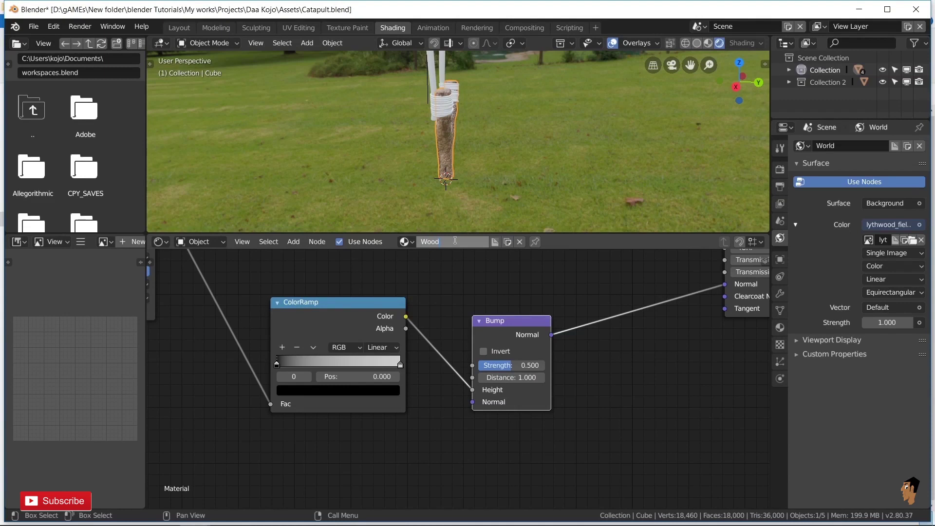
{"action": "scroll", "coordinate": [460, 339], "scroll_direction": "down", "scroll_amount": 4}
{"action": "middle_click_drag", "start_coordinate": [487, 156], "coordinate": [527, 143]}
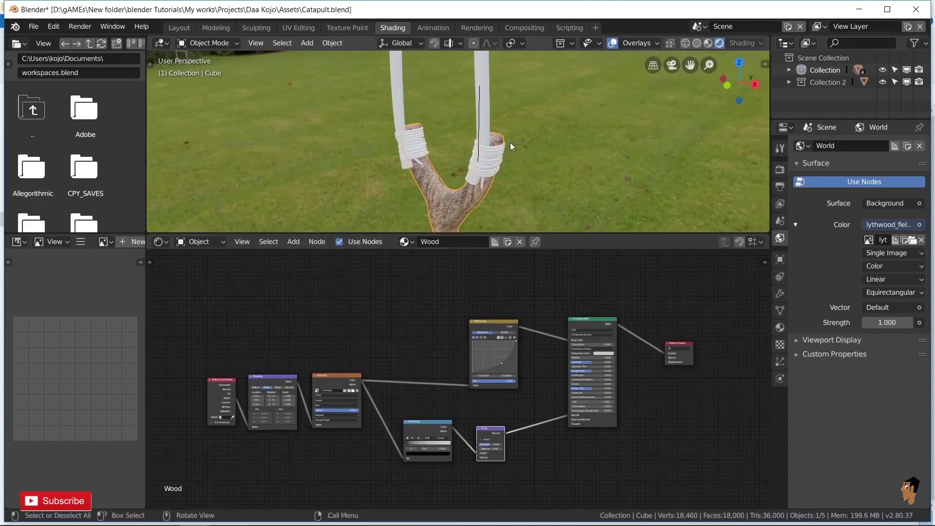
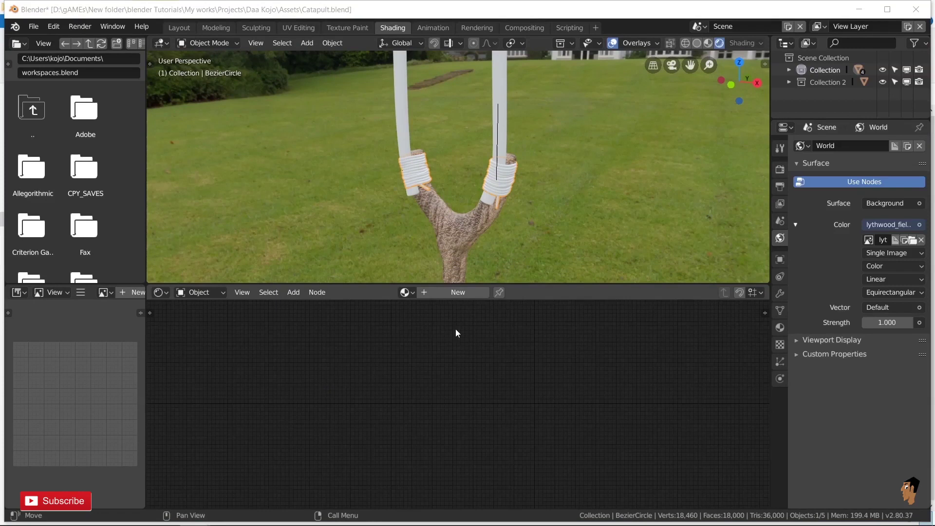
Add a new material to the coiled wrappings: black base colour, roughness 0.584, specular 0.153.
{"action": "left_click", "coordinate": [448, 293]}
{"action": "scroll", "coordinate": [446, 374], "scroll_direction": "up", "scroll_amount": 1}
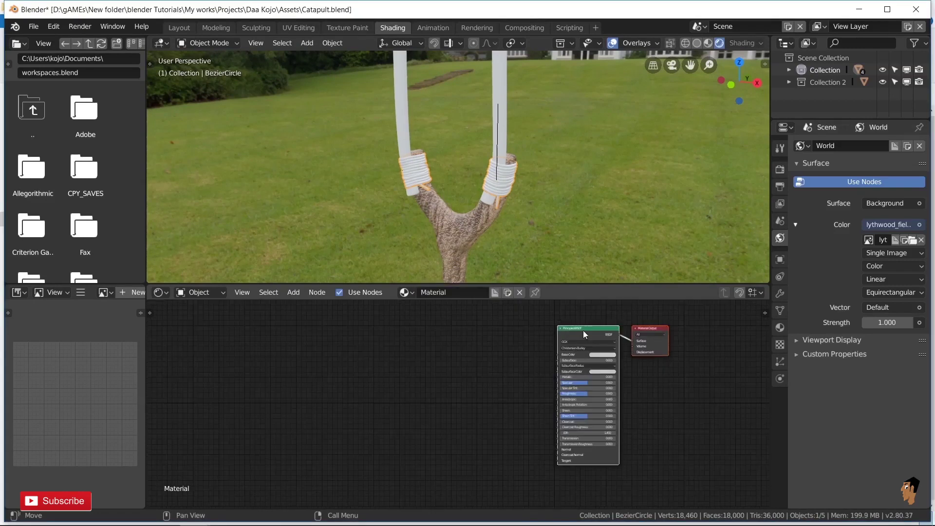
{"action": "scroll", "coordinate": [475, 384], "scroll_direction": "up", "scroll_amount": 1}
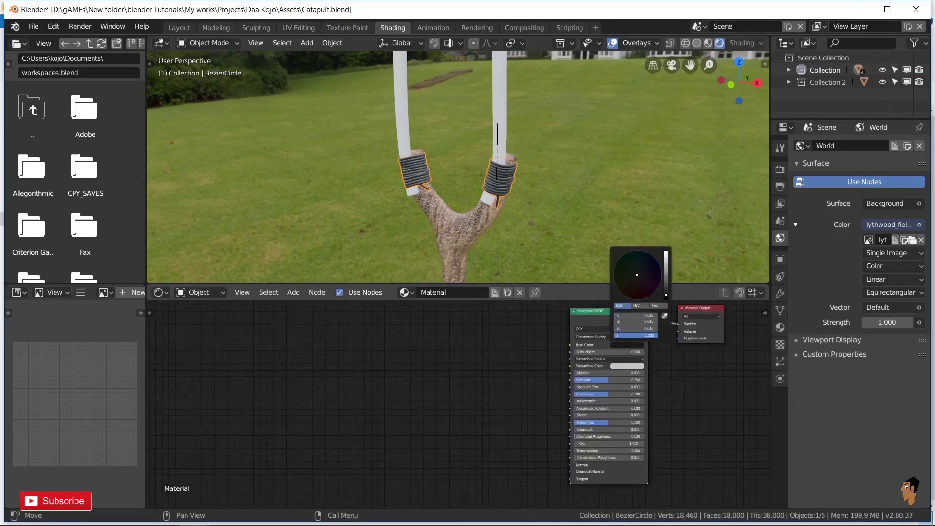
{"action": "scroll", "coordinate": [458, 166], "scroll_direction": "up", "scroll_amount": 3}
{"action": "middle_click_drag", "start_coordinate": [458, 166], "coordinate": [438, 166]}
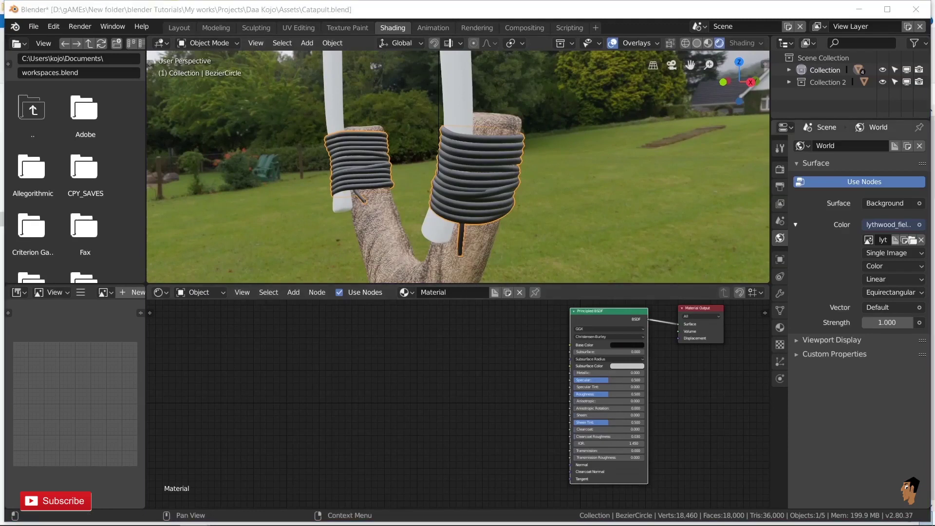
{"action": "left_click", "coordinate": [616, 394]}
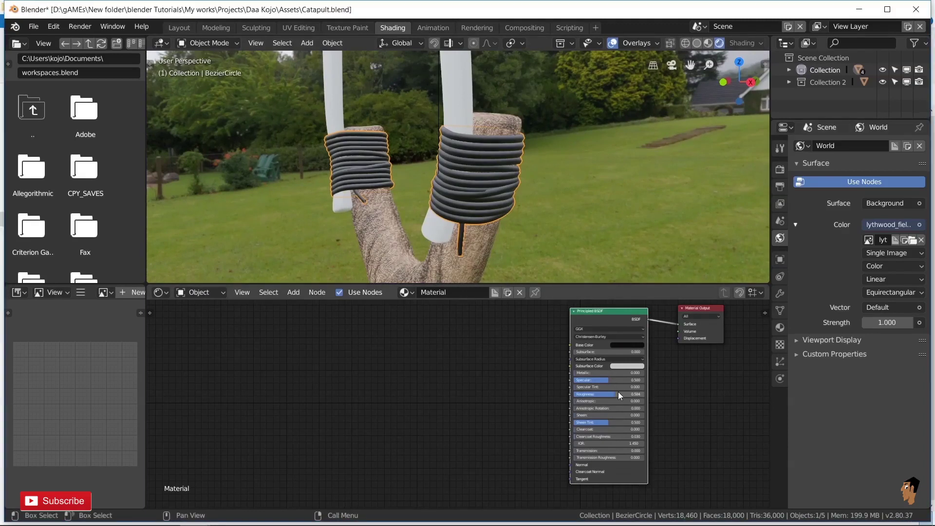
{"action": "scroll", "coordinate": [604, 401], "scroll_direction": "up", "scroll_amount": 2}
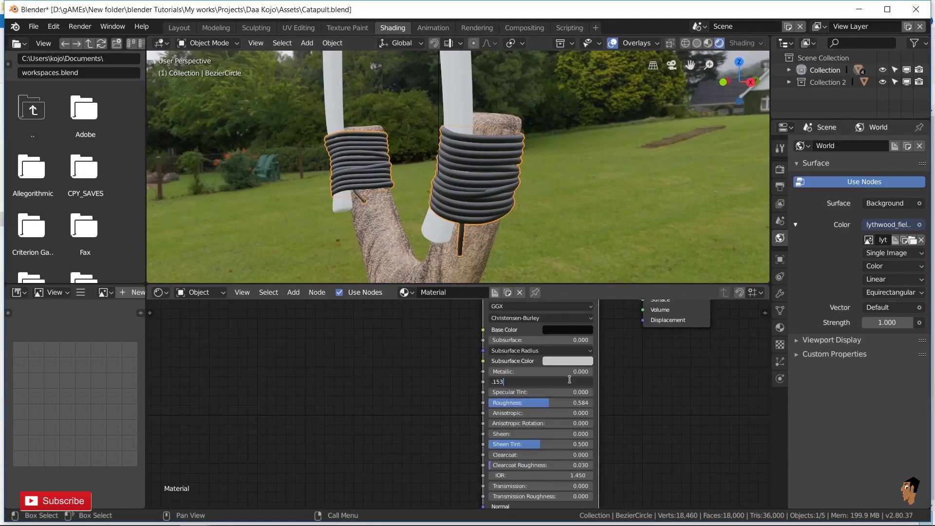
{"action": "key", "text": "Return"}
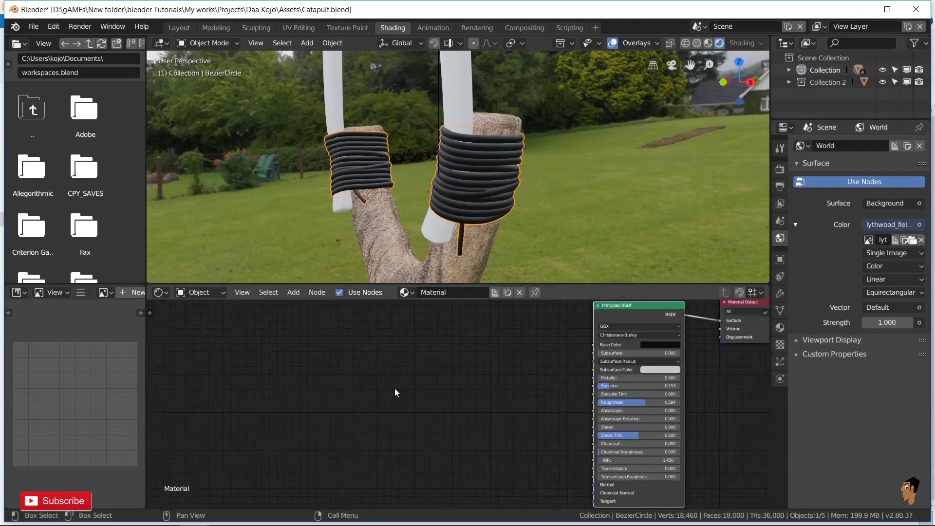
{"action": "scroll", "coordinate": [395, 388], "scroll_direction": "down", "scroll_amount": 1}
{"action": "key", "text": "shift+a"}
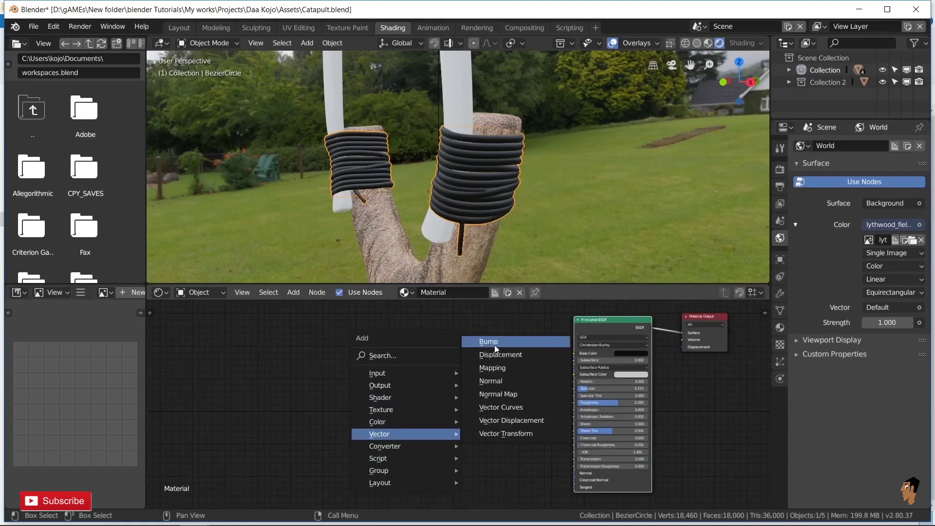
Add a Bump node below the shader, wired into the Principled BSDF Normal.
{"action": "left_click", "coordinate": [487, 342]}
{"action": "mouse_move", "coordinate": [405, 434]}
{"action": "left_click", "coordinate": [496, 443]}
{"action": "left_click_drag", "start_coordinate": [498, 449], "coordinate": [575, 472]}
{"action": "left_click_drag", "start_coordinate": [473, 436], "coordinate": [482, 441]}
{"action": "left_click", "coordinate": [483, 441]}
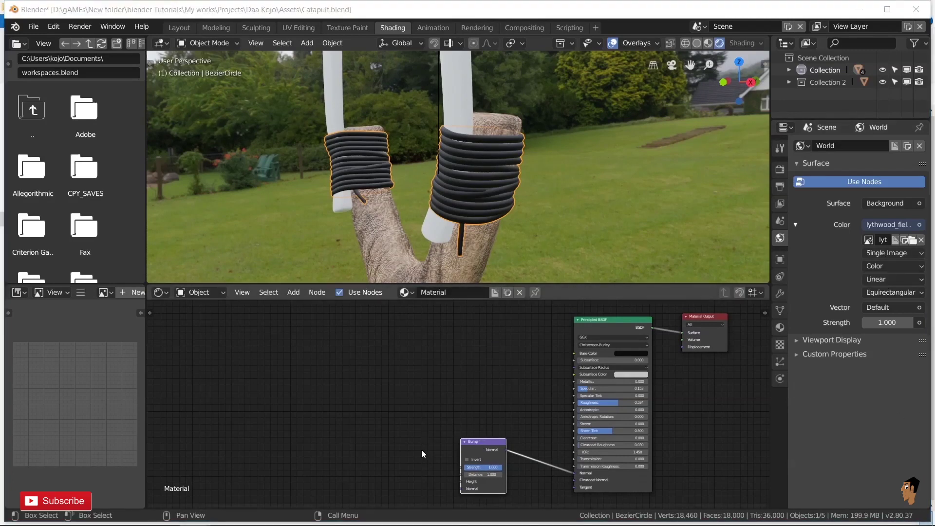
Add Mix, Voronoi Texture and Noise Texture nodes to the left of the shader.
{"action": "left_click", "coordinate": [293, 293]}
{"action": "mouse_move", "coordinate": [308, 373]}
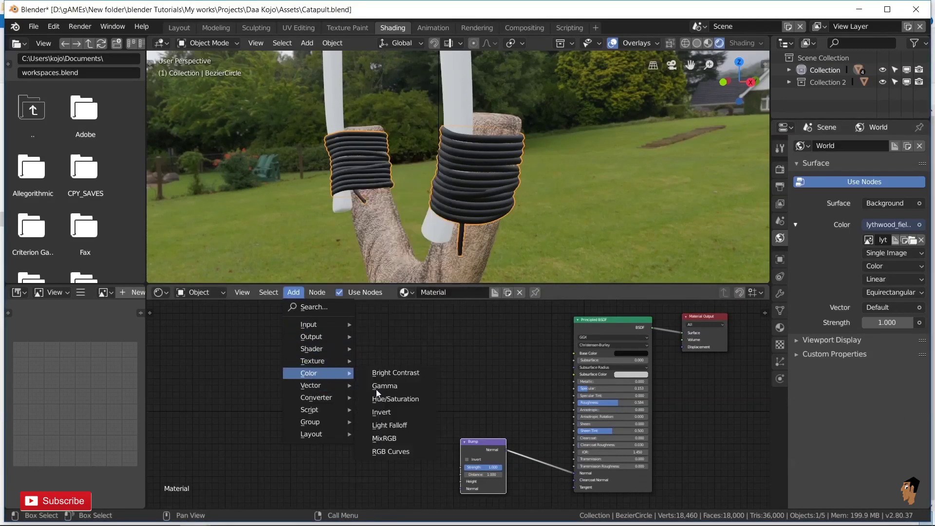
{"action": "left_click", "coordinate": [387, 433]}
{"action": "key", "text": "shift+a"}
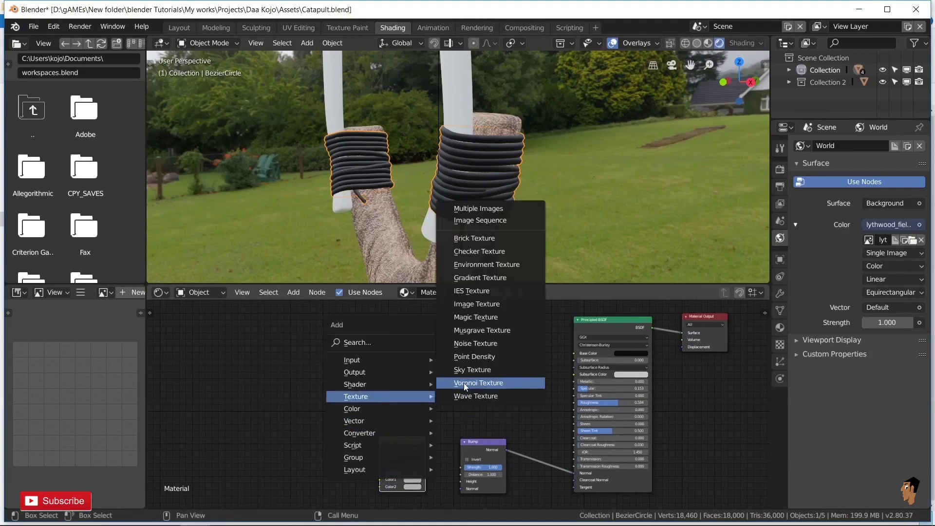
{"action": "left_click", "coordinate": [464, 383]}
{"action": "left_click", "coordinate": [289, 428]}
{"action": "key", "text": "shift+a"}
{"action": "mouse_move", "coordinate": [355, 396]}
{"action": "left_click", "coordinate": [344, 376]}
{"action": "left_click", "coordinate": [281, 364]}
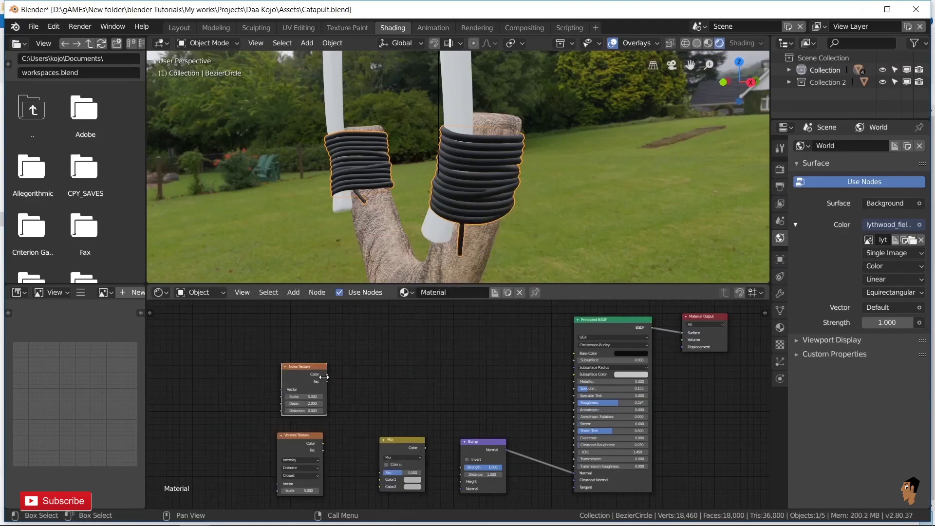
{"action": "left_click_drag", "start_coordinate": [324, 377], "coordinate": [238, 437]}
Add a ColorRamp fed by Noise Color, with Noise scale 100 and distortion 3.7.
{"action": "key", "text": "shift+a"}
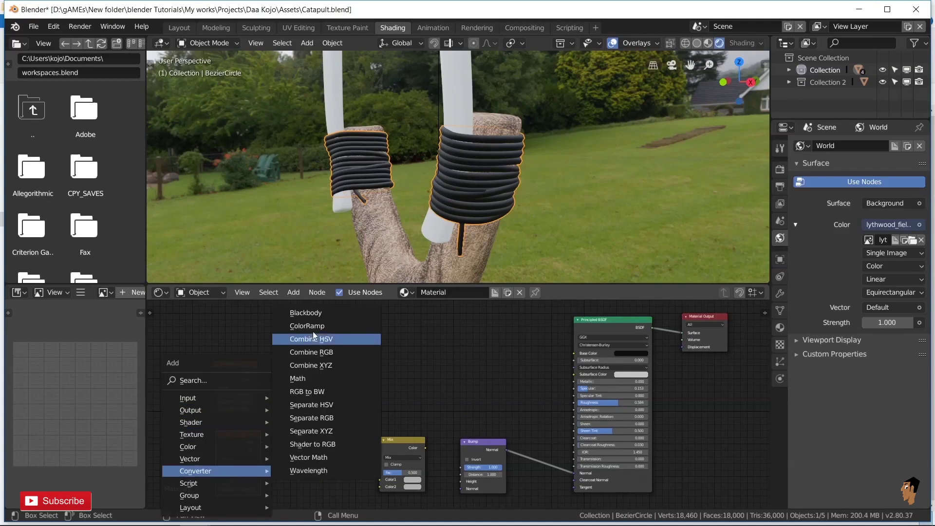
{"action": "left_click", "coordinate": [312, 325]}
{"action": "left_click", "coordinate": [259, 371]}
{"action": "left_click_drag", "start_coordinate": [284, 417], "coordinate": [284, 416]}
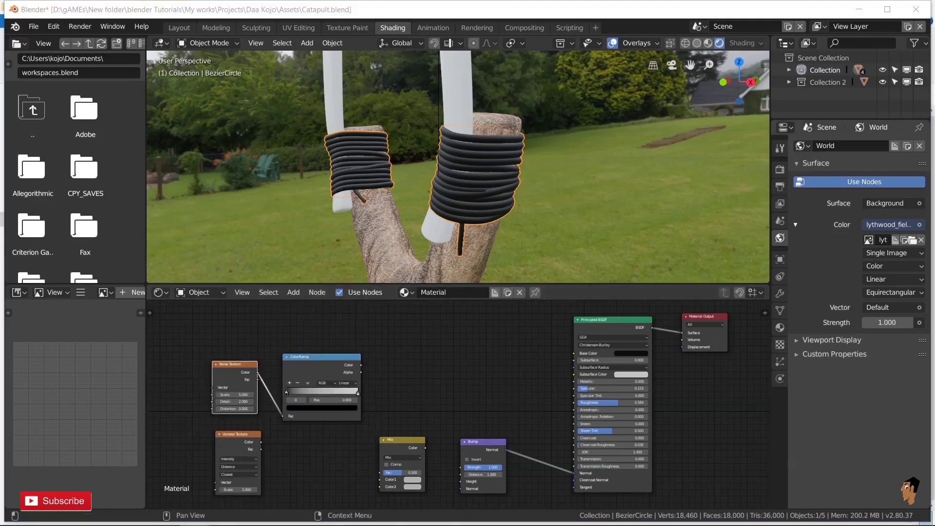
{"action": "scroll", "coordinate": [341, 389], "scroll_direction": "up", "scroll_amount": 2}
{"action": "double_click", "coordinate": [345, 381]}
{"action": "double_click", "coordinate": [341, 404]}
Link ColorRamp Color to Mix Color1 and Voronoi Color to Mix Color2.
{"action": "key", "text": "Return"}
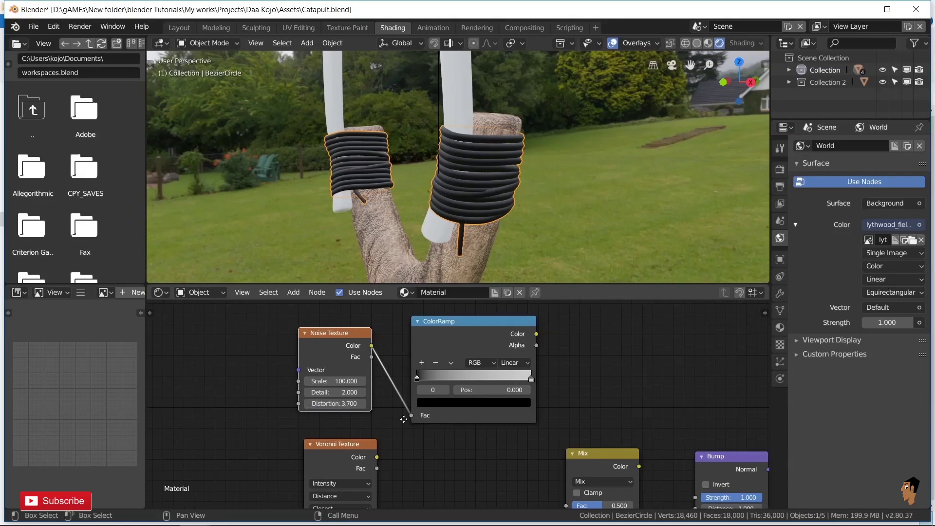
{"action": "scroll", "coordinate": [394, 437], "scroll_direction": "down", "scroll_amount": 2}
{"action": "scroll", "coordinate": [503, 366], "scroll_direction": "up", "scroll_amount": 1}
{"action": "left_click_drag", "start_coordinate": [503, 367], "coordinate": [487, 366]}
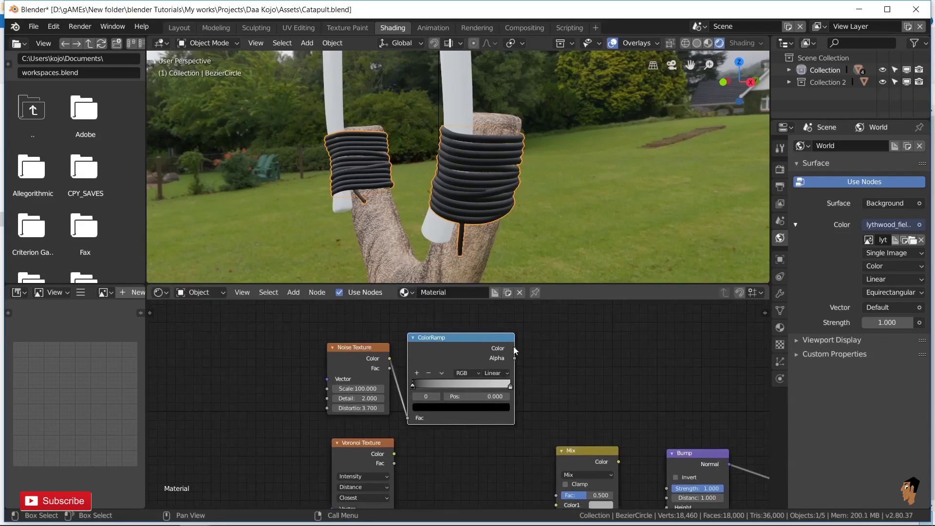
{"action": "left_click_drag", "start_coordinate": [555, 507], "coordinate": [556, 505]}
{"action": "left_click_drag", "start_coordinate": [584, 450], "coordinate": [600, 423]}
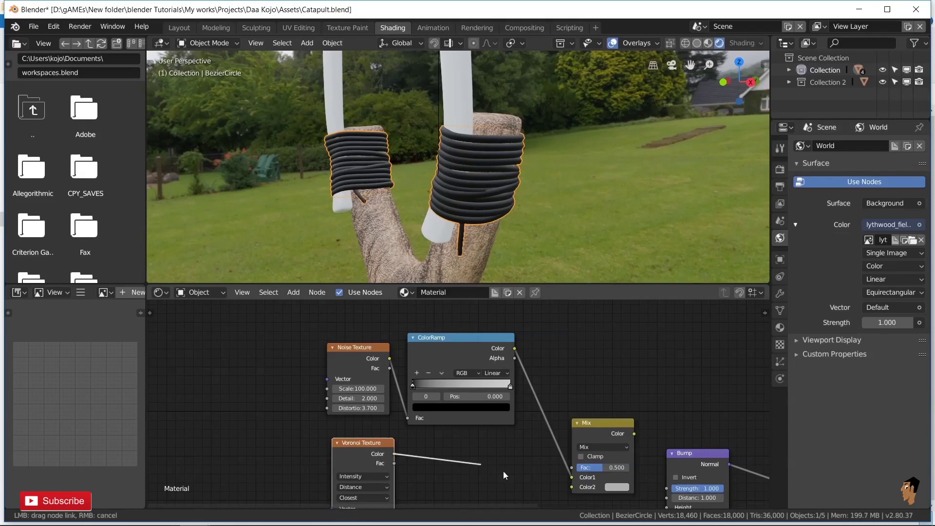
{"action": "left_click_drag", "start_coordinate": [504, 472], "coordinate": [572, 487]}
Connect the Mix Color output to the Bump Height and remove the preview node.
{"action": "left_click_drag", "start_coordinate": [634, 433], "coordinate": [766, 336]}
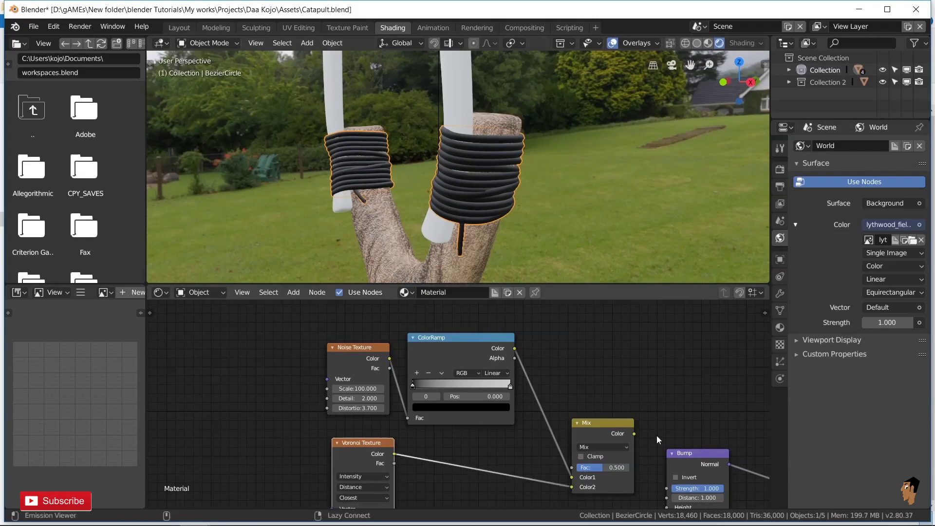
{"action": "scroll", "coordinate": [578, 432], "scroll_direction": "down", "scroll_amount": 1}
{"action": "middle_click_drag", "start_coordinate": [578, 432], "coordinate": [567, 421]}
{"action": "scroll", "coordinate": [567, 421], "scroll_direction": "up", "scroll_amount": 1}
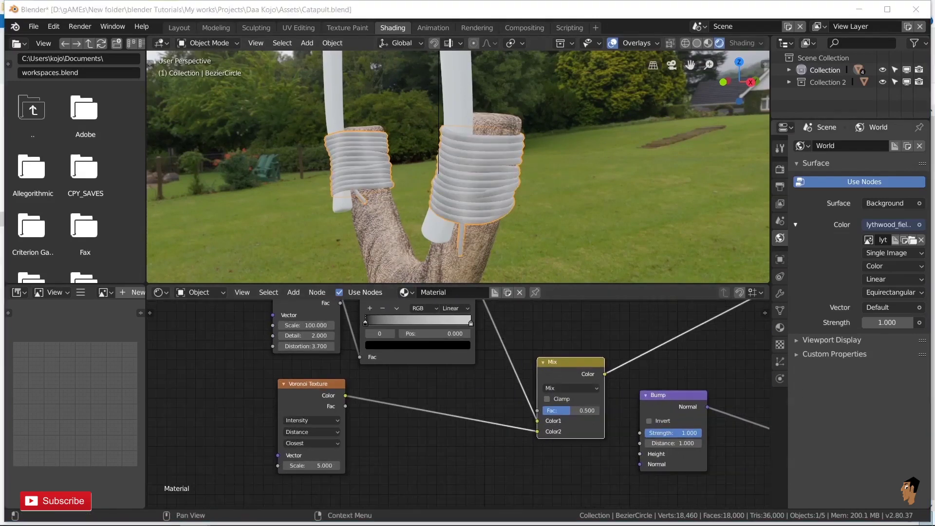
{"action": "middle_click_drag", "start_coordinate": [507, 204], "coordinate": [539, 212]}
{"action": "left_click_drag", "start_coordinate": [605, 373], "coordinate": [651, 455]}
{"action": "scroll", "coordinate": [631, 429], "scroll_direction": "down", "scroll_amount": 2}
{"action": "middle_click_drag", "start_coordinate": [591, 320], "coordinate": [547, 392]}
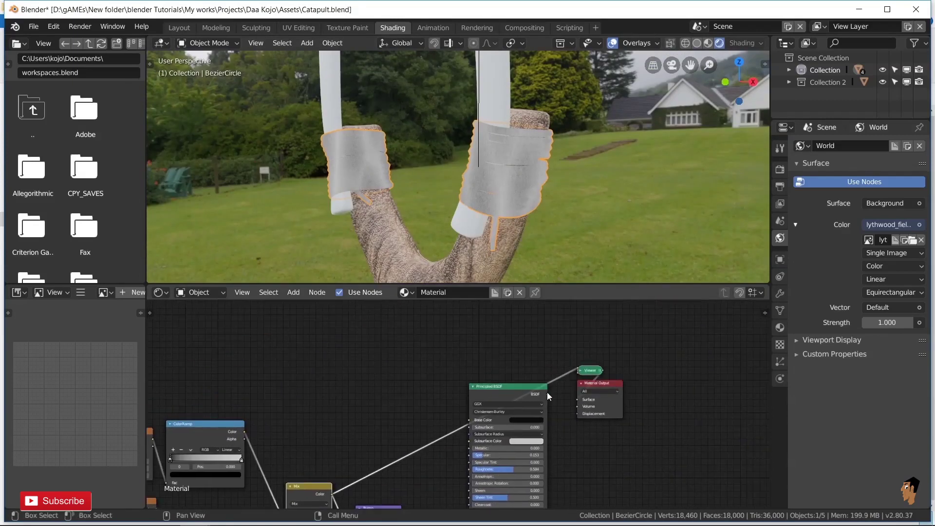
{"action": "key", "text": "x"}
Reconnect the Principled BSDF to Material Output and set Bump distance 50, strength 0.164.
{"action": "scroll", "coordinate": [592, 370], "scroll_direction": "down", "scroll_amount": 2}
{"action": "middle_click_drag", "start_coordinate": [477, 347], "coordinate": [554, 312]}
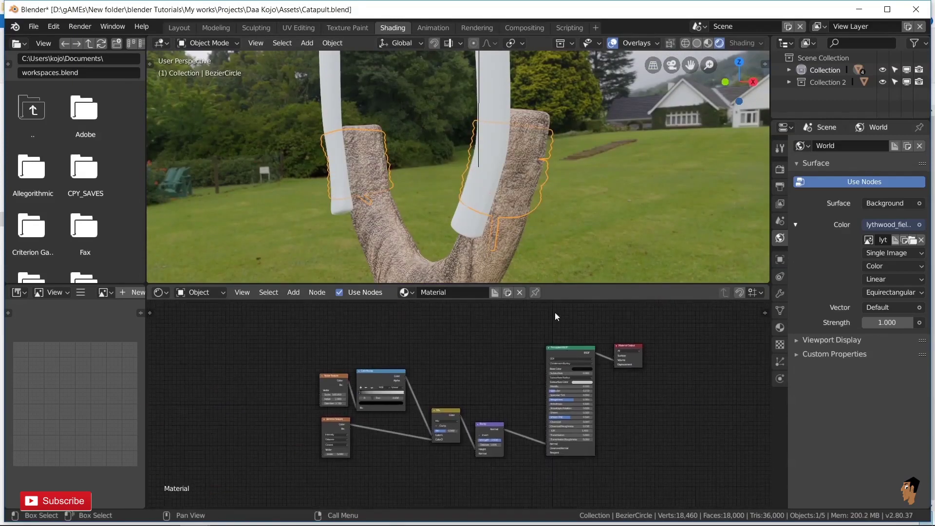
{"action": "middle_click_drag", "start_coordinate": [527, 215], "coordinate": [527, 212]}
{"action": "scroll", "coordinate": [592, 351], "scroll_direction": "up", "scroll_amount": 2}
{"action": "left_click_drag", "start_coordinate": [654, 346], "coordinate": [656, 343]}
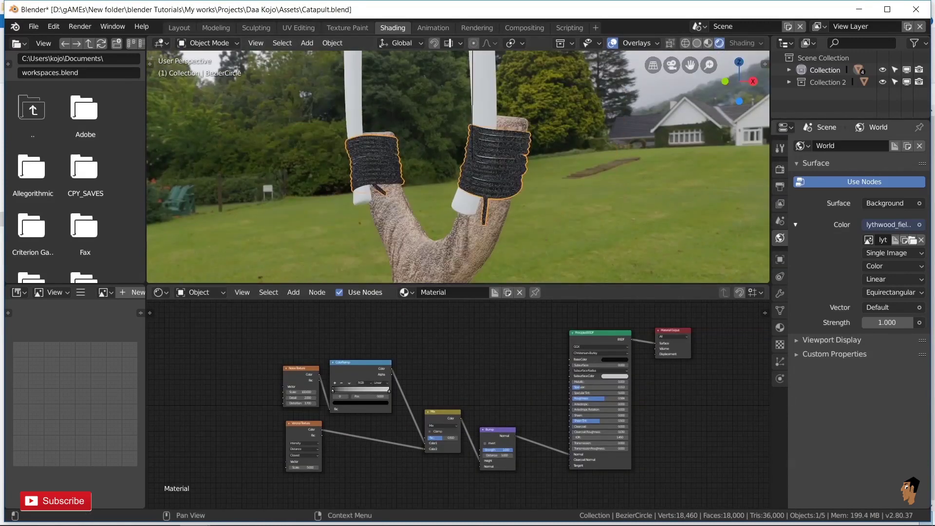
{"action": "scroll", "coordinate": [458, 166], "scroll_direction": "up", "scroll_amount": 4}
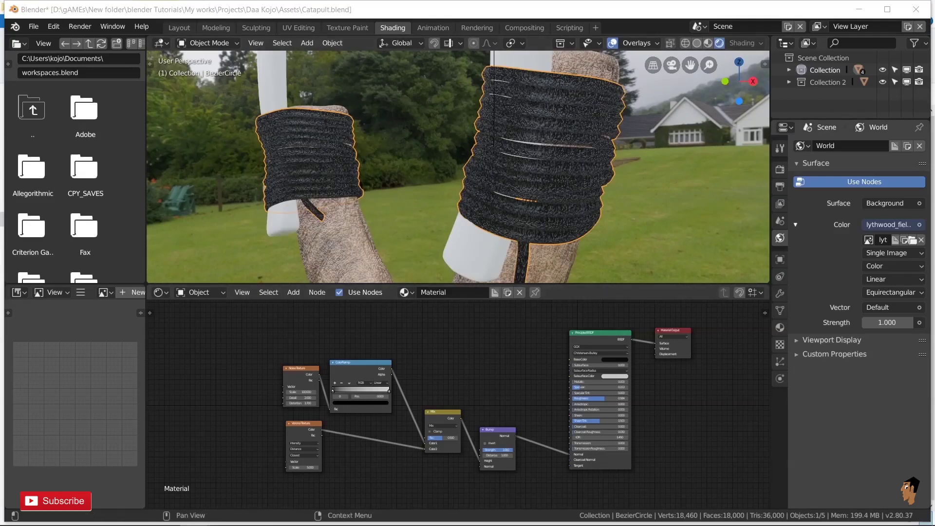
{"action": "scroll", "coordinate": [461, 448], "scroll_direction": "up", "scroll_amount": 4}
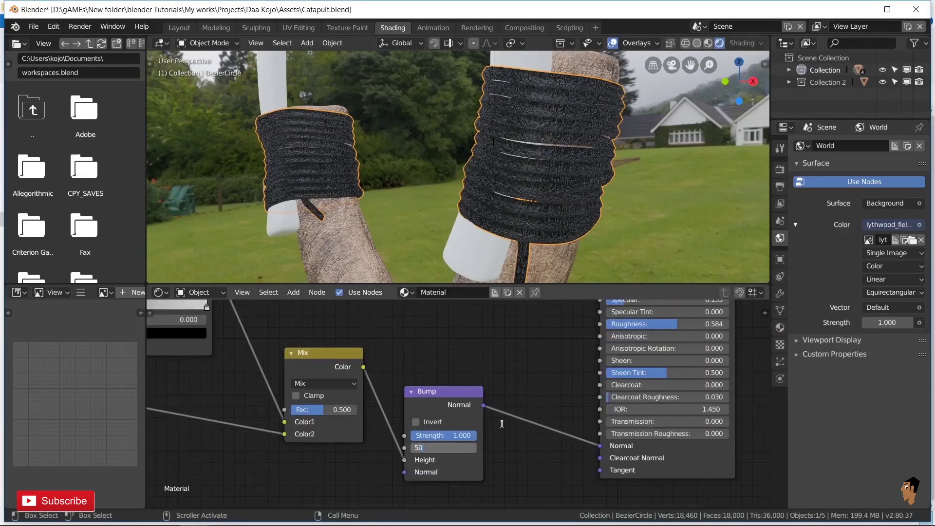
{"action": "type", "text": ".16"}
{"action": "key", "text": "Return"}
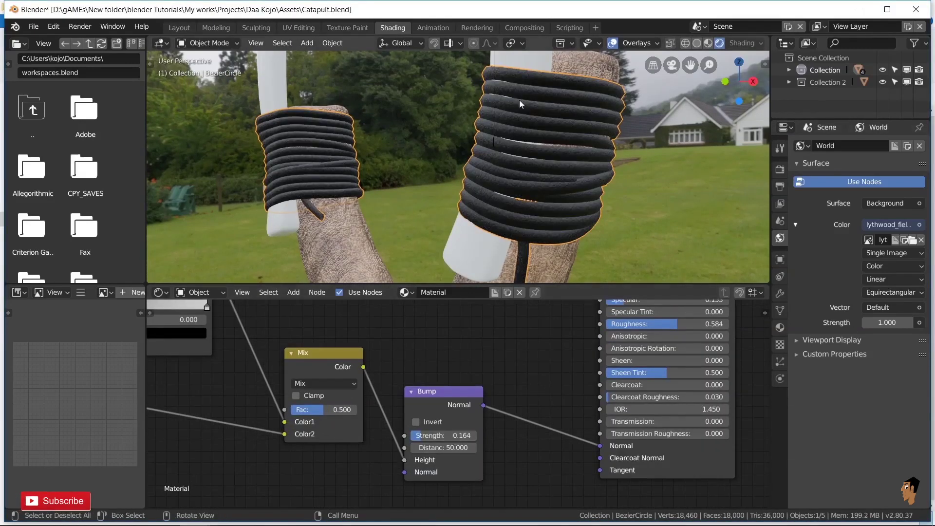
{"action": "key", "text": "KP_1"}
{"action": "left_click", "coordinate": [512, 107]}
Assign Material.001 to the slingshot band and set its base colour red (R 0.732, G 0.041, B 0.049).
{"action": "left_click", "coordinate": [404, 292]}
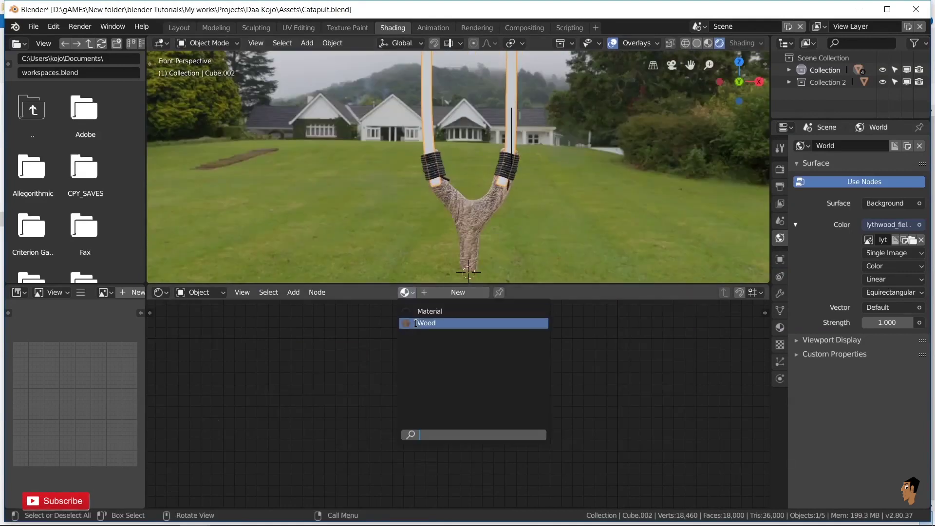
{"action": "left_click", "coordinate": [423, 322]}
{"action": "mouse_move", "coordinate": [606, 357]}
{"action": "middle_mouse_down"}
{"action": "mouse_move", "coordinate": [651, 415]}
{"action": "mouse_move", "coordinate": [635, 440]}
{"action": "middle_mouse_up"}
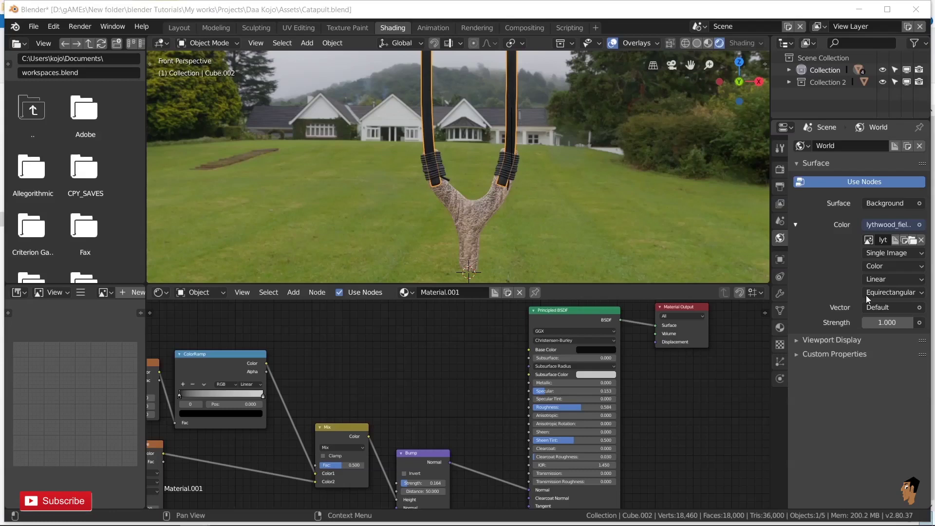
{"action": "scroll", "coordinate": [369, 349], "scroll_direction": "up", "scroll_amount": 1}
{"action": "left_click", "coordinate": [634, 335]}
{"action": "left_click_drag", "start_coordinate": [689, 258], "coordinate": [690, 209]}
{"action": "left_click", "coordinate": [649, 259]}
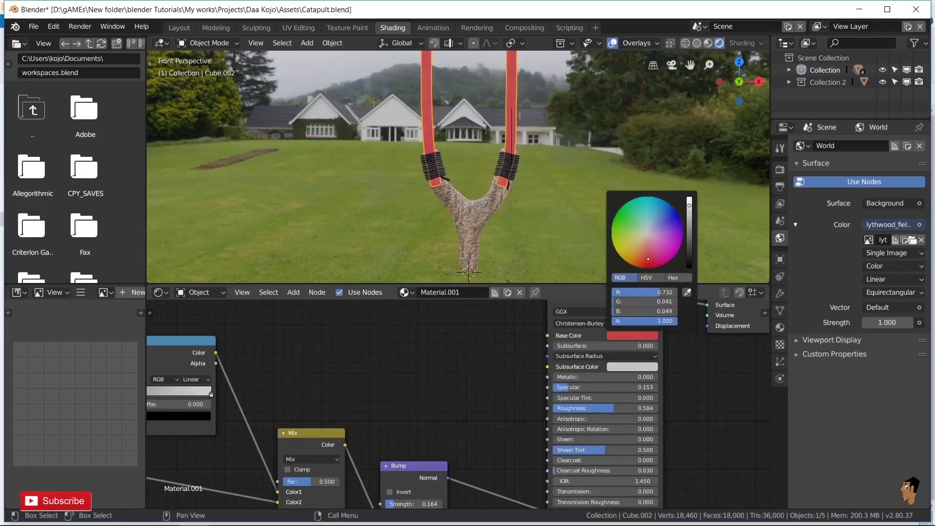
{"action": "mouse_move", "coordinate": [518, 181]}
{"action": "middle_mouse_down"}
{"action": "mouse_move", "coordinate": [463, 200]}
{"action": "mouse_move", "coordinate": [623, 182]}
{"action": "mouse_move", "coordinate": [585, 157]}
{"action": "mouse_move", "coordinate": [614, 205]}
{"action": "mouse_move", "coordinate": [492, 175]}
{"action": "mouse_move", "coordinate": [560, 134]}
{"action": "middle_mouse_up"}
{"action": "left_click", "coordinate": [633, 336]}
Select the pouch, look over the Wood material's nodes, then return to Material.002.
{"action": "left_click", "coordinate": [489, 122]}
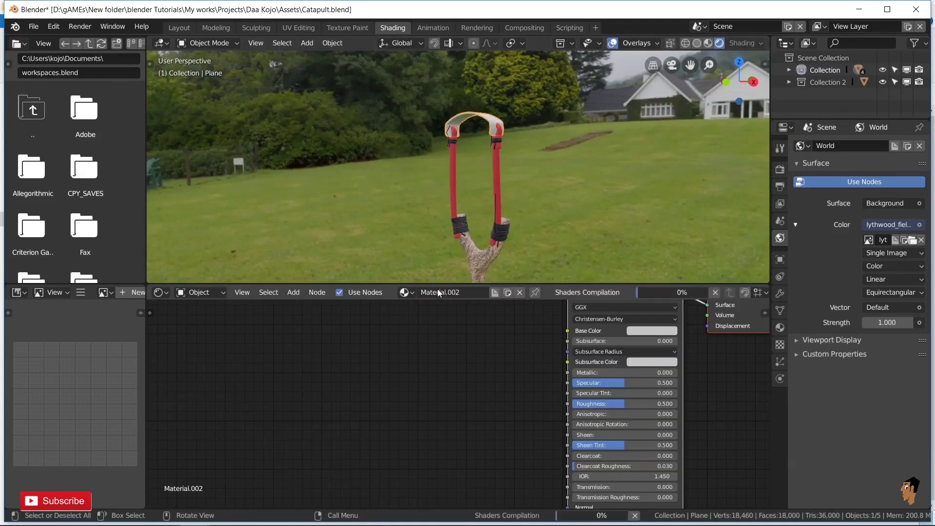
{"action": "left_click", "coordinate": [406, 292]}
{"action": "left_click", "coordinate": [431, 347]}
{"action": "scroll", "coordinate": [551, 388], "scroll_direction": "down", "scroll_amount": 3}
{"action": "middle_click_drag", "start_coordinate": [551, 388], "coordinate": [618, 459]}
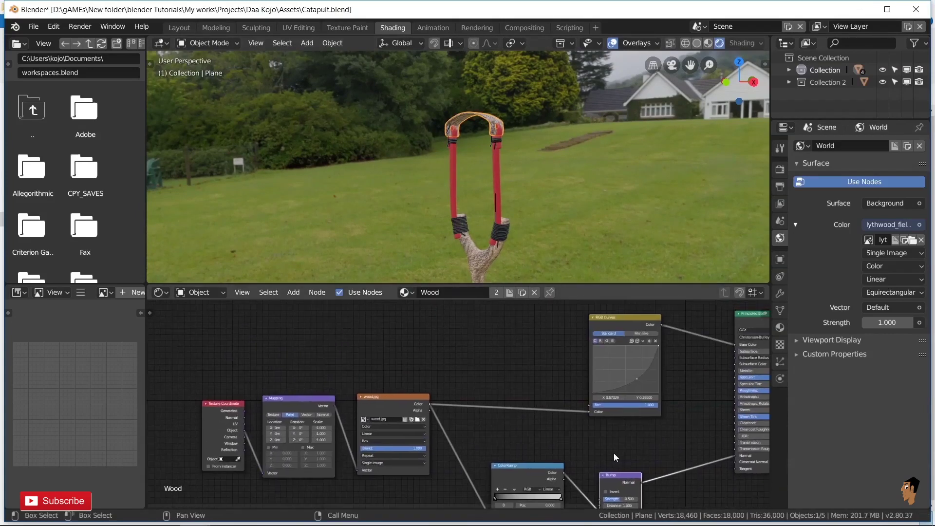
{"action": "scroll", "coordinate": [617, 459], "scroll_direction": "down", "scroll_amount": 3}
{"action": "left_click", "coordinate": [405, 292]}
{"action": "left_click", "coordinate": [520, 327]}
{"action": "scroll", "coordinate": [521, 327], "scroll_direction": "up", "scroll_amount": 3}
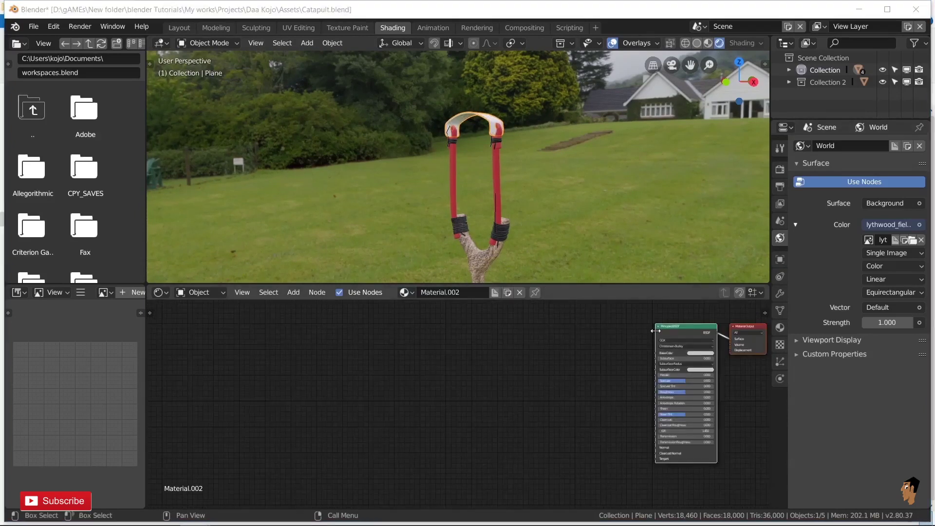
Texture the pouch with leathertex.psd at mapping scale 0.5, Box projection blend 1, Object coordinates.
{"action": "key", "text": "ctrl+t"}
{"action": "scroll", "coordinate": [542, 367], "scroll_direction": "up", "scroll_amount": 3}
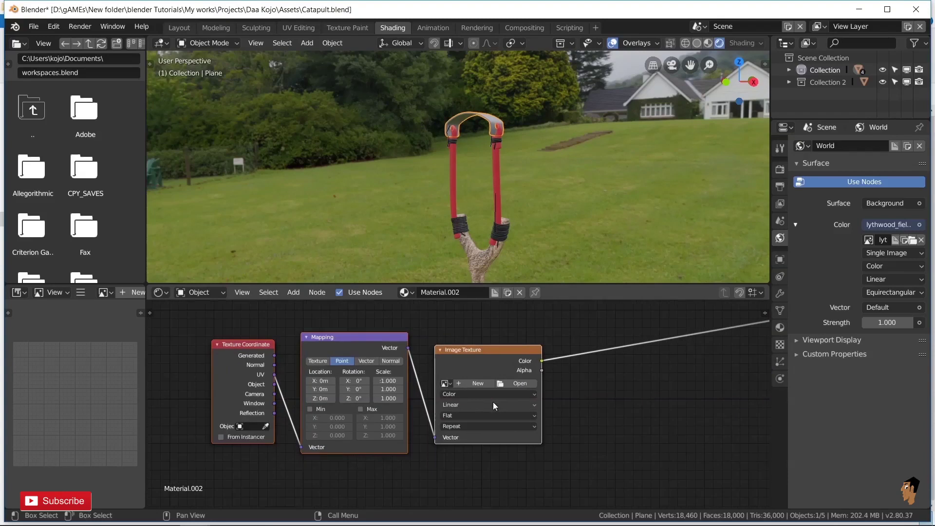
{"action": "left_click", "coordinate": [389, 380]}
{"action": "type", "text": "1.0"}
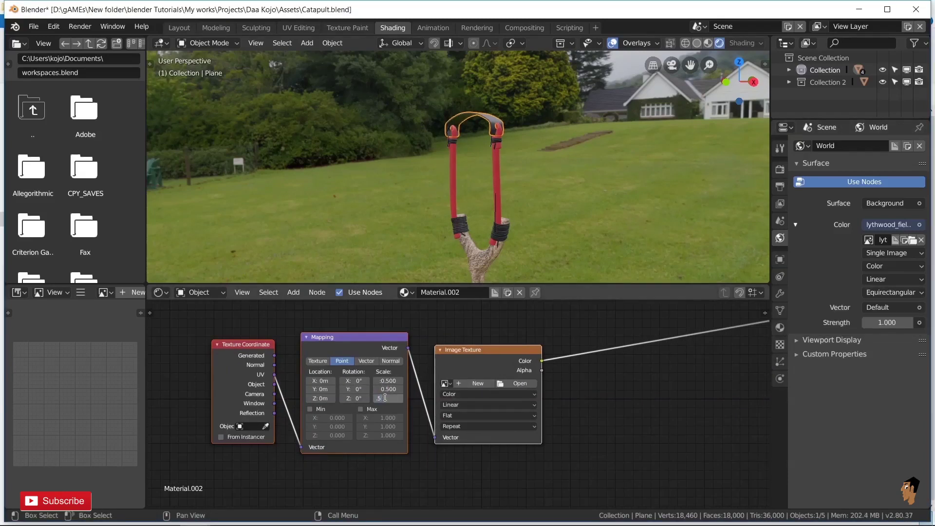
{"action": "left_click", "coordinate": [527, 383]}
{"action": "left_click", "coordinate": [68, 258]}
{"action": "double_click", "coordinate": [188, 106]}
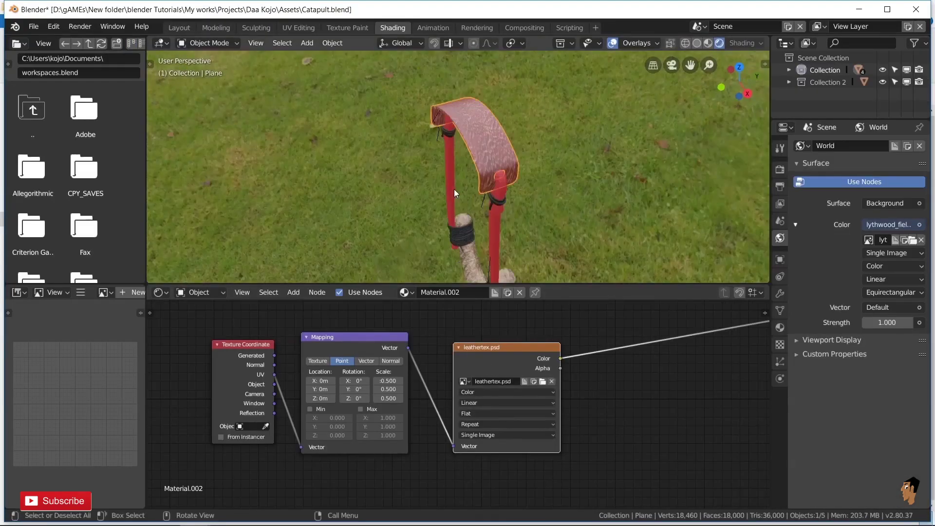
{"action": "scroll", "coordinate": [454, 194], "scroll_direction": "up", "scroll_amount": 3}
{"action": "left_click", "coordinate": [506, 414]}
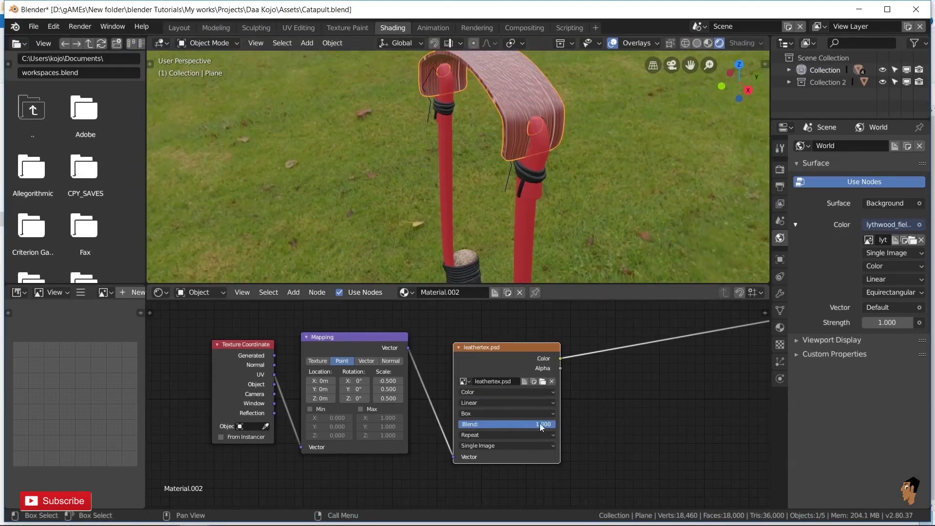
{"action": "middle_click_drag", "start_coordinate": [507, 209], "coordinate": [472, 215]}
{"action": "mouse_move", "coordinate": [274, 375]}
{"action": "left_mouse_down"}
{"action": "mouse_move", "coordinate": [276, 398]}
{"action": "mouse_move", "coordinate": [274, 384]}
{"action": "left_mouse_up"}
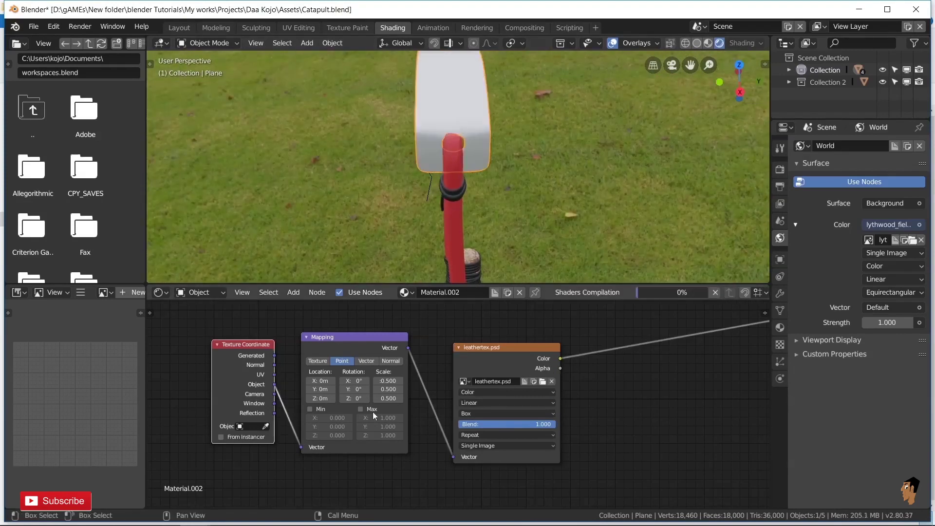
Add a Math node feeding the leather texture into the material's Displacement.
{"action": "key", "text": "Home"}
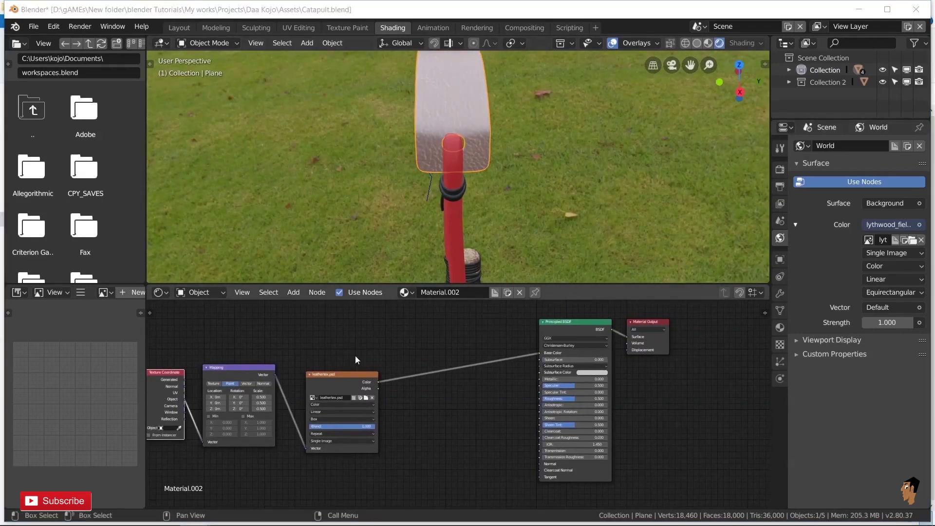
{"action": "scroll", "coordinate": [440, 387], "scroll_direction": "up", "scroll_amount": 2}
{"action": "left_click_drag", "start_coordinate": [612, 343], "coordinate": [534, 365]}
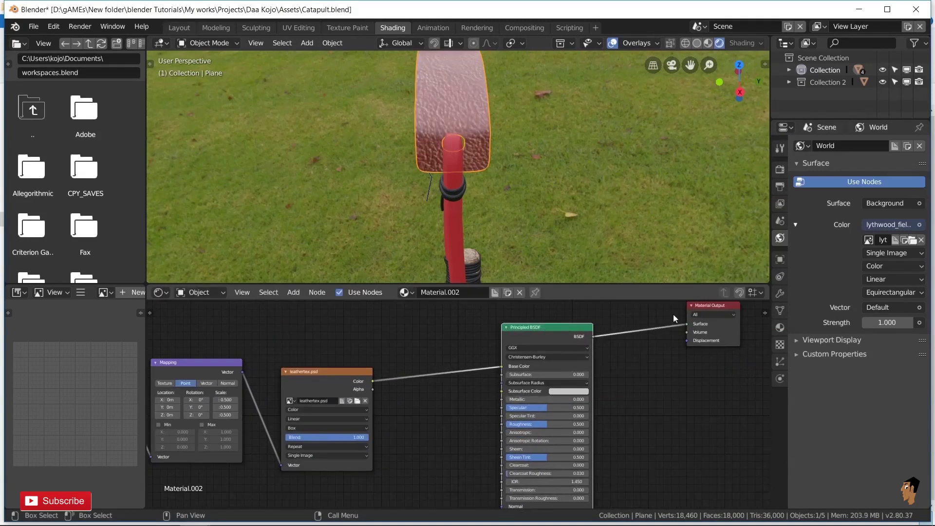
{"action": "left_click_drag", "start_coordinate": [694, 319], "coordinate": [710, 406]}
{"action": "scroll", "coordinate": [528, 390], "scroll_direction": "down", "scroll_amount": 2}
{"action": "key", "text": "shift+a"}
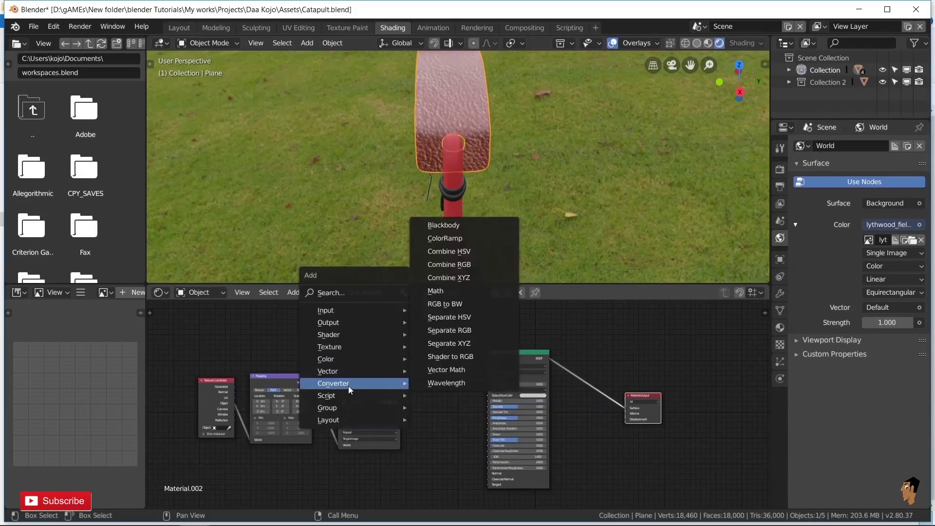
{"action": "left_click", "coordinate": [429, 291]}
{"action": "left_click", "coordinate": [503, 504]}
{"action": "scroll", "coordinate": [448, 404], "scroll_direction": "down", "scroll_amount": 2}
{"action": "left_click_drag", "start_coordinate": [491, 491], "coordinate": [572, 412]}
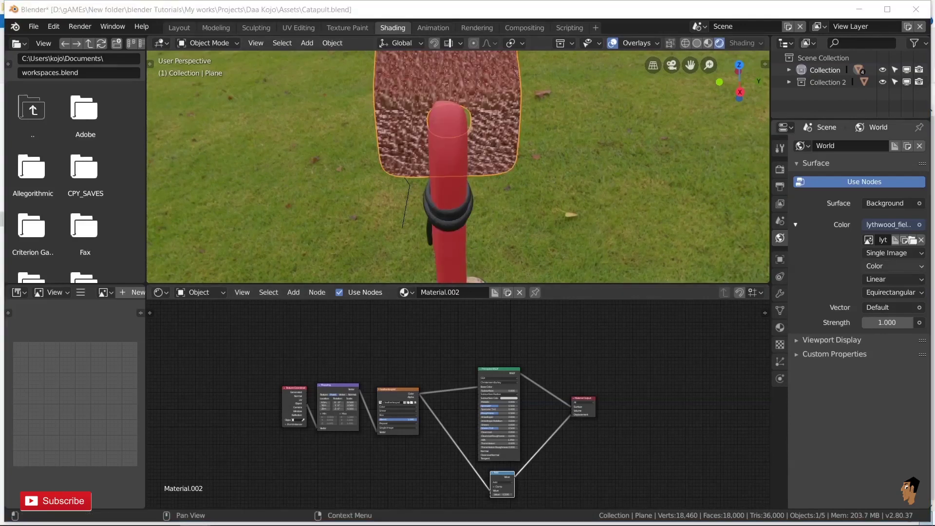
Set the Math node to Multiply with value 0.03 for a slight displacement.
{"action": "key", "text": "KP_Decimal"}
{"action": "double_click", "coordinate": [505, 408]}
{"action": "type", "text": "0.5"}
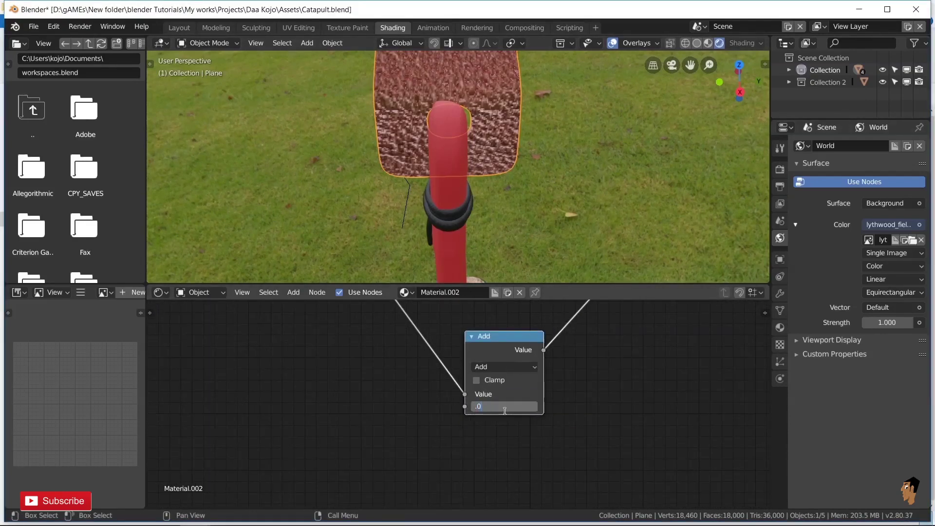
{"action": "key", "text": "Return"}
{"action": "left_click", "coordinate": [507, 367]}
{"action": "left_click", "coordinate": [495, 354]}
{"action": "mouse_move", "coordinate": [517, 273]}
{"action": "middle_mouse_down"}
{"action": "mouse_move", "coordinate": [536, 205]}
{"action": "mouse_move", "coordinate": [512, 238]}
{"action": "mouse_move", "coordinate": [522, 195]}
{"action": "mouse_move", "coordinate": [562, 191]}
{"action": "mouse_move", "coordinate": [546, 219]}
{"action": "mouse_move", "coordinate": [397, 208]}
{"action": "mouse_move", "coordinate": [448, 212]}
{"action": "mouse_move", "coordinate": [519, 189]}
{"action": "mouse_move", "coordinate": [512, 205]}
{"action": "mouse_move", "coordinate": [487, 198]}
{"action": "mouse_move", "coordinate": [420, 220]}
{"action": "mouse_move", "coordinate": [477, 209]}
{"action": "middle_mouse_up"}
{"action": "scroll", "coordinate": [519, 189], "scroll_direction": "down", "scroll_amount": 3}
{"action": "scroll", "coordinate": [517, 218], "scroll_direction": "down", "scroll_amount": 2}
Switch to Solid shading and set the pouch's Solidify thickness to 0.02 m.
{"action": "left_click", "coordinate": [479, 218]}
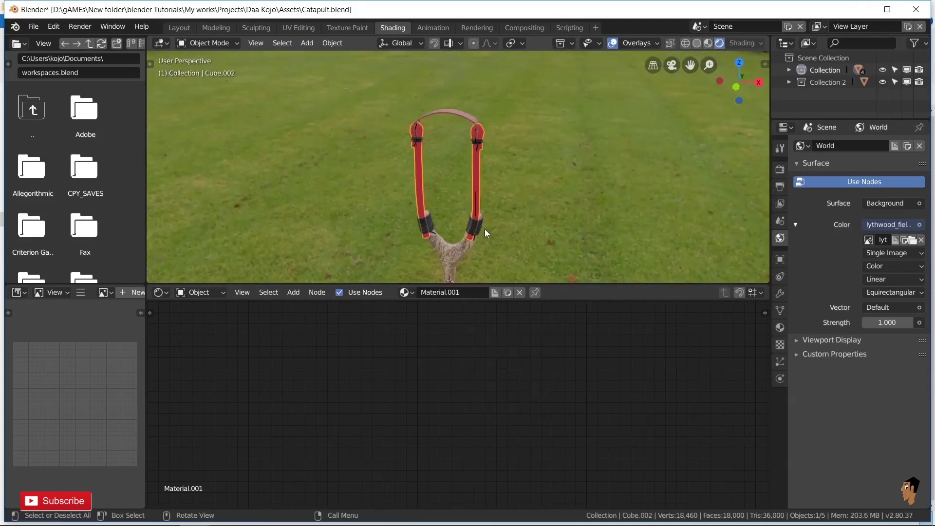
{"action": "left_click", "coordinate": [697, 43]}
{"action": "middle_click_drag", "start_coordinate": [502, 209], "coordinate": [578, 189]}
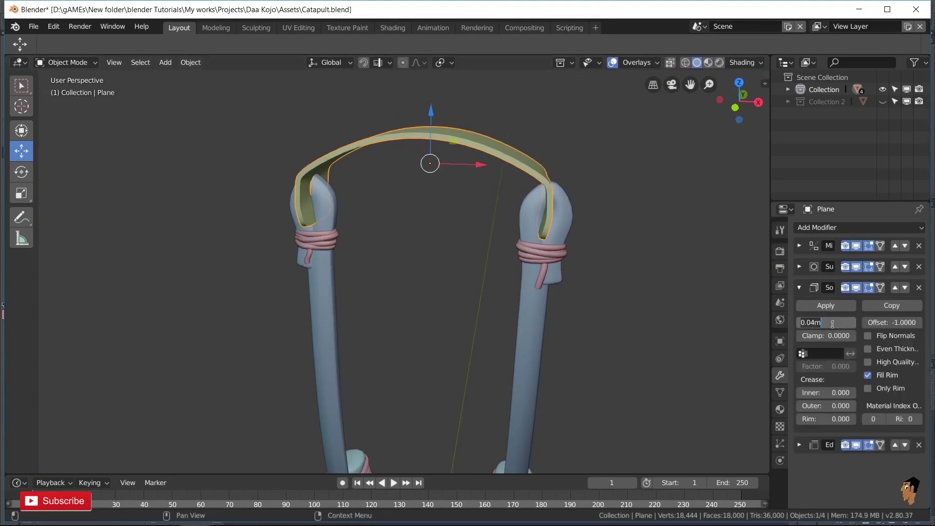
{"action": "type", "text": "02"}
{"action": "key", "text": "Return"}
{"action": "mouse_move", "coordinate": [470, 347]}
{"action": "middle_mouse_down"}
{"action": "mouse_move", "coordinate": [466, 356]}
{"action": "mouse_move", "coordinate": [363, 364]}
{"action": "mouse_move", "coordinate": [457, 200]}
{"action": "mouse_move", "coordinate": [483, 305]}
{"action": "mouse_move", "coordinate": [471, 283]}
{"action": "mouse_move", "coordinate": [552, 306]}
{"action": "middle_mouse_up"}
Apply the pouch's Mirror, Subdivision, Solidify and Edge Split modifiers in order.
{"action": "key", "text": "Tab"}
{"action": "scroll", "coordinate": [592, 278], "scroll_direction": "up", "scroll_amount": 5}
{"action": "key", "text": "Tab"}
{"action": "left_click", "coordinate": [799, 246]}
{"action": "left_click", "coordinate": [823, 263]}
{"action": "left_click", "coordinate": [799, 245]}
{"action": "left_click", "coordinate": [821, 264]}
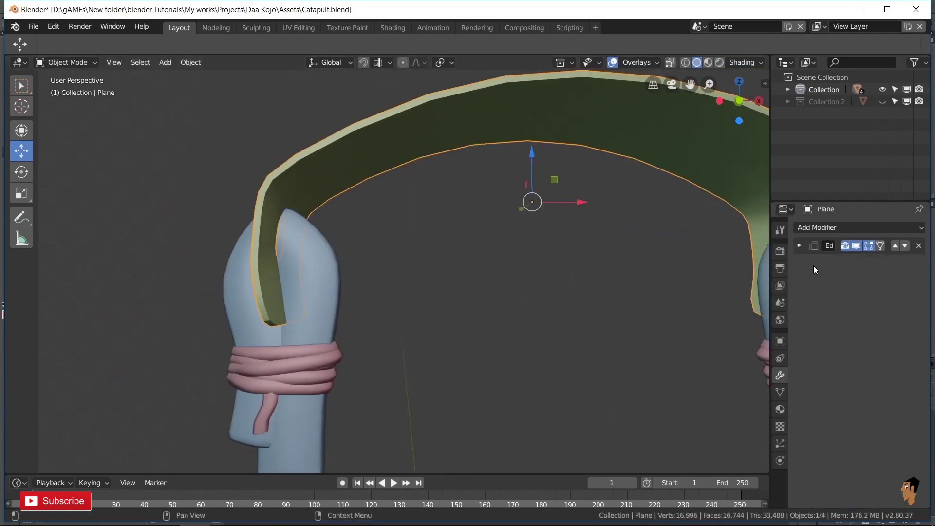
{"action": "left_click", "coordinate": [799, 245]}
{"action": "left_click", "coordinate": [823, 263]}
Face-select a block of faces on each side of the pouch in Edit Mode.
{"action": "key", "text": "Tab"}
{"action": "middle_click_drag", "start_coordinate": [583, 280], "coordinate": [549, 388]}
{"action": "scroll", "coordinate": [588, 328], "scroll_direction": "up", "scroll_amount": 4}
{"action": "middle_click_drag", "start_coordinate": [588, 328], "coordinate": [552, 331]}
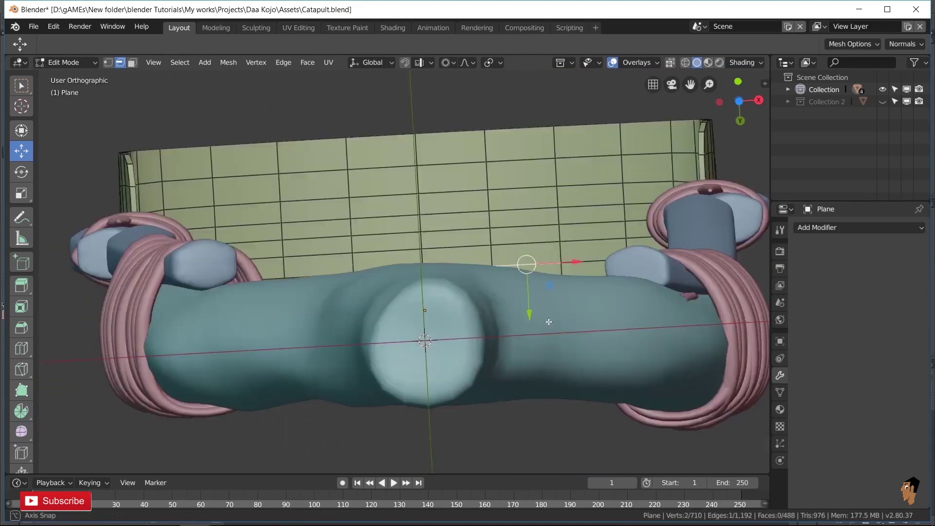
{"action": "key", "text": "KP_5"}
{"action": "left_click", "coordinate": [131, 62]}
{"action": "left_click_drag", "start_coordinate": [560, 229], "coordinate": [210, 294]}
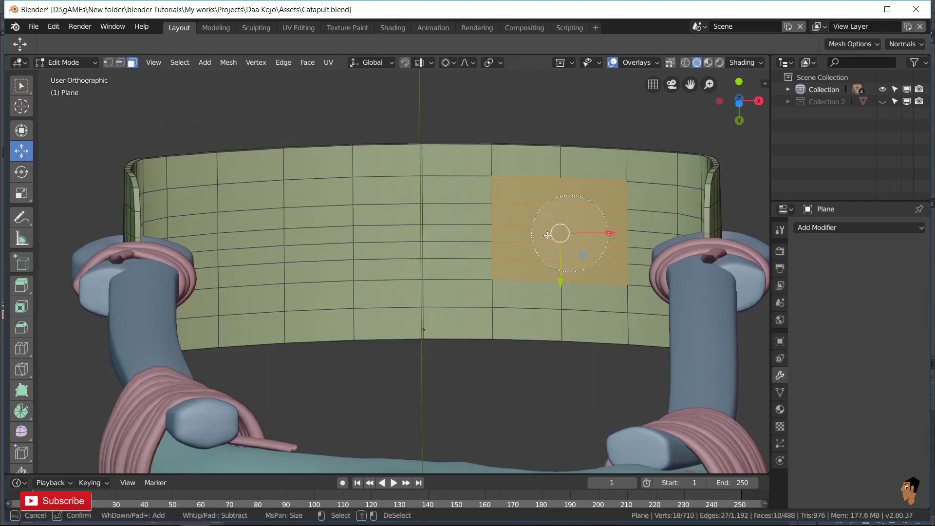
{"action": "mouse_move", "coordinate": [630, 231]}
{"action": "middle_mouse_down"}
{"action": "mouse_move", "coordinate": [597, 278]}
{"action": "mouse_move", "coordinate": [504, 199]}
{"action": "mouse_move", "coordinate": [471, 256]}
{"action": "middle_mouse_up"}
{"action": "left_click", "coordinate": [471, 256]}
{"action": "left_click_drag", "start_coordinate": [303, 318], "coordinate": [287, 210]}
{"action": "middle_click_drag", "start_coordinate": [287, 210], "coordinate": [312, 161]}
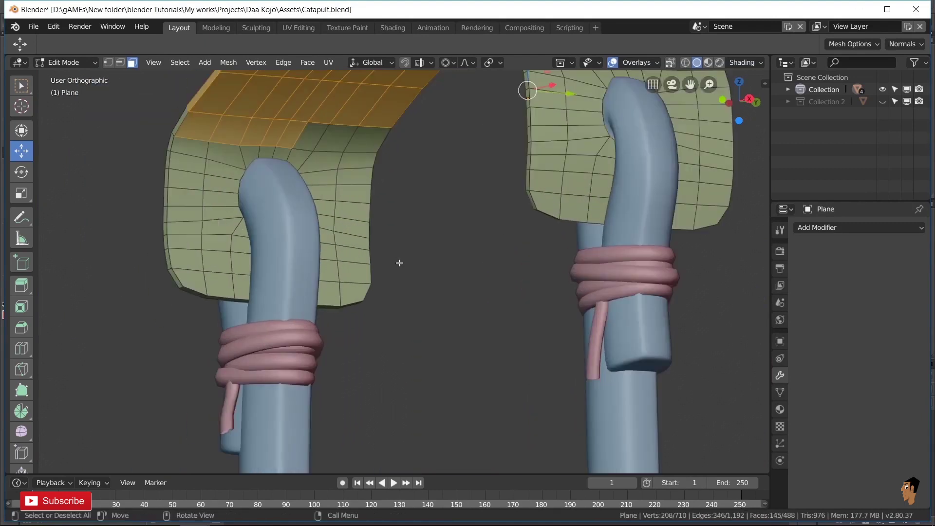
{"action": "left_click_drag", "start_coordinate": [311, 161], "coordinate": [213, 223]}
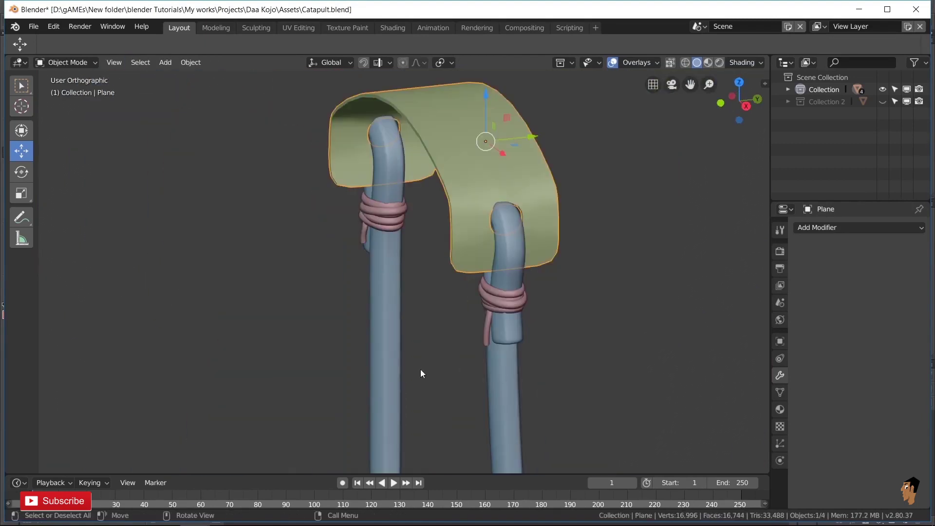
Re-enter the pouch mesh and fill part of the round hole with faces.
{"action": "left_click", "coordinate": [572, 181]}
{"action": "key", "text": "Tab"}
{"action": "scroll", "coordinate": [572, 181], "scroll_direction": "up", "scroll_amount": 3}
{"action": "scroll", "coordinate": [519, 311], "scroll_direction": "up", "scroll_amount": 2}
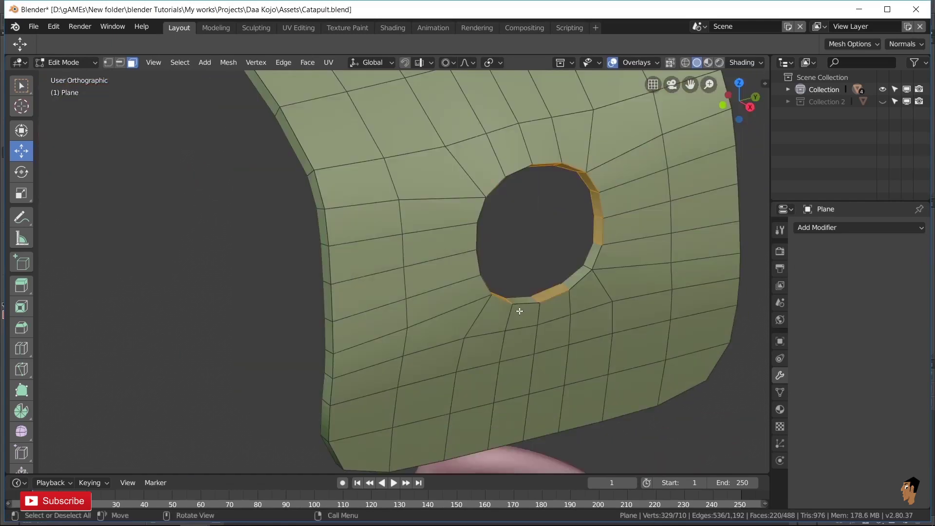
{"action": "mouse_move", "coordinate": [564, 284]}
{"action": "middle_mouse_down"}
{"action": "mouse_move", "coordinate": [538, 223]}
{"action": "mouse_move", "coordinate": [627, 259]}
{"action": "mouse_move", "coordinate": [585, 273]}
{"action": "middle_mouse_up"}
{"action": "scroll", "coordinate": [538, 224], "scroll_direction": "down", "scroll_amount": 3}
{"action": "scroll", "coordinate": [585, 272], "scroll_direction": "up", "scroll_amount": 3}
{"action": "key", "text": "f"}
Store the selected pouch faces in a new vertex group.
{"action": "middle_click_drag", "start_coordinate": [334, 324], "coordinate": [373, 381]}
{"action": "scroll", "coordinate": [373, 382], "scroll_direction": "up", "scroll_amount": 3}
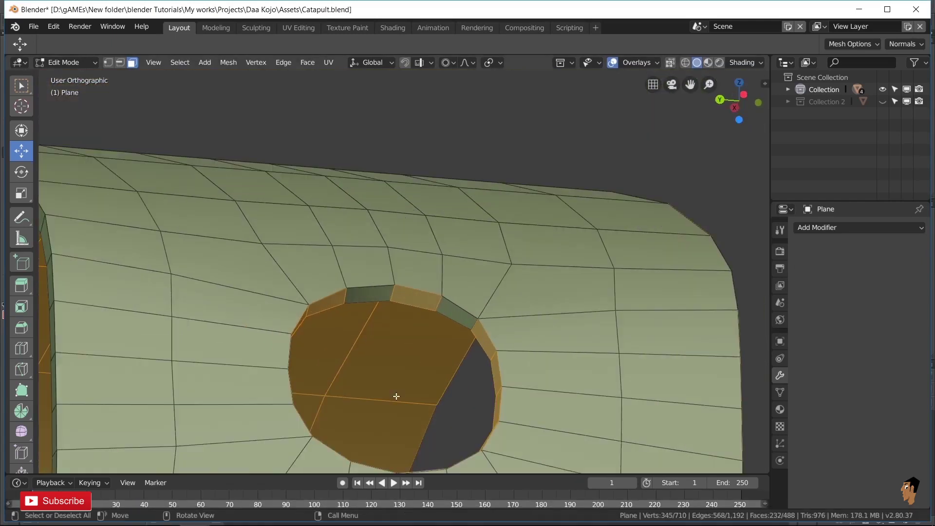
{"action": "scroll", "coordinate": [416, 313], "scroll_direction": "down", "scroll_amount": 5}
{"action": "mouse_move", "coordinate": [416, 314]}
{"action": "middle_mouse_down"}
{"action": "mouse_move", "coordinate": [432, 157]}
{"action": "mouse_move", "coordinate": [525, 235]}
{"action": "mouse_move", "coordinate": [487, 254]}
{"action": "mouse_move", "coordinate": [529, 329]}
{"action": "mouse_move", "coordinate": [382, 213]}
{"action": "middle_mouse_up"}
{"action": "scroll", "coordinate": [487, 254], "scroll_direction": "up", "scroll_amount": 4}
{"action": "left_click", "coordinate": [780, 393]}
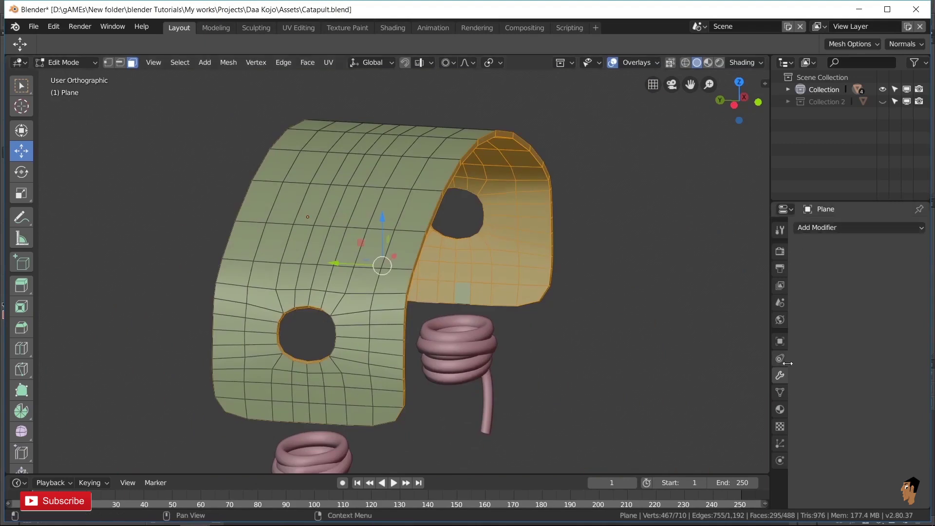
{"action": "left_click", "coordinate": [920, 263]}
Add a second material slot to the pouch holding Material.002.
{"action": "key", "text": "Tab"}
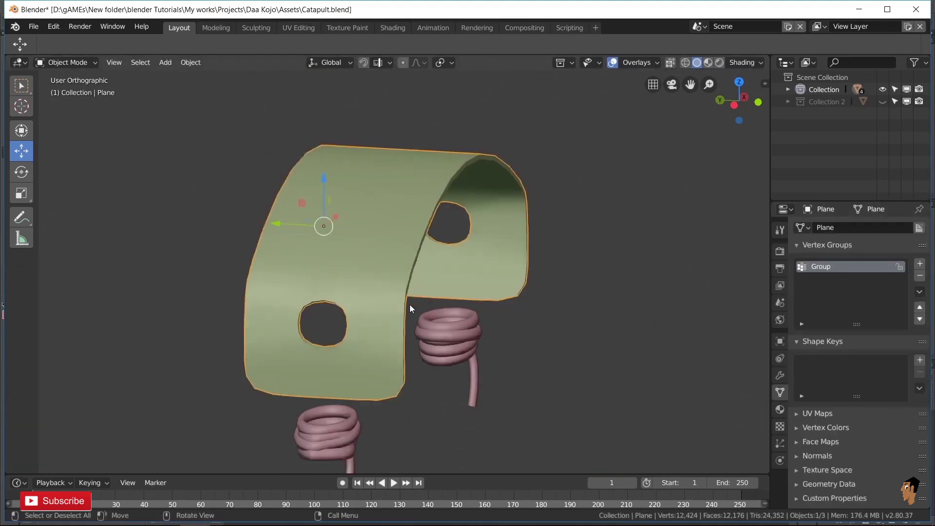
{"action": "middle_click_drag", "start_coordinate": [537, 349], "coordinate": [488, 336]}
{"action": "left_click", "coordinate": [780, 409]}
{"action": "key", "text": "Tab"}
{"action": "left_click", "coordinate": [920, 228]}
{"action": "left_click", "coordinate": [801, 303]}
{"action": "left_click", "coordinate": [691, 346]}
{"action": "key", "text": "Tab"}
Make the slot's material a single-user copy, Material.003, textured with fur.jpg.
{"action": "key", "text": "z"}
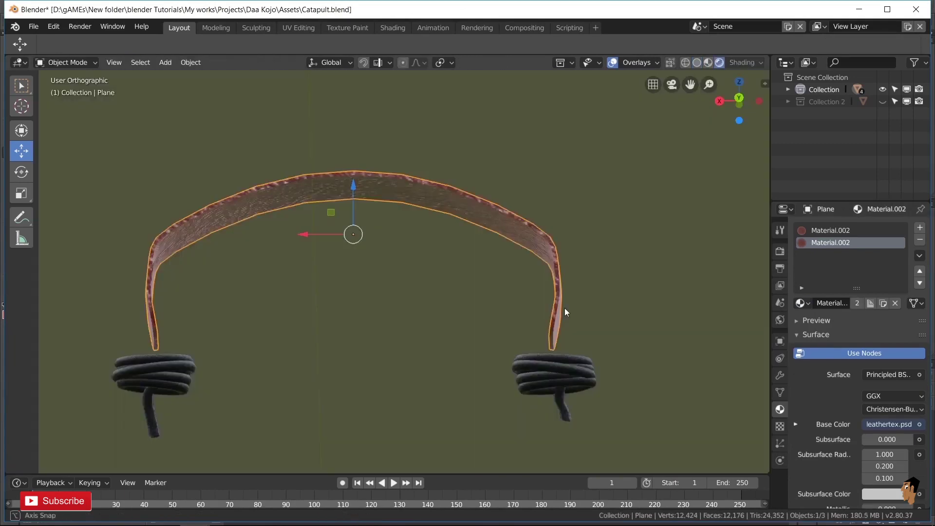
{"action": "left_click", "coordinate": [393, 28]}
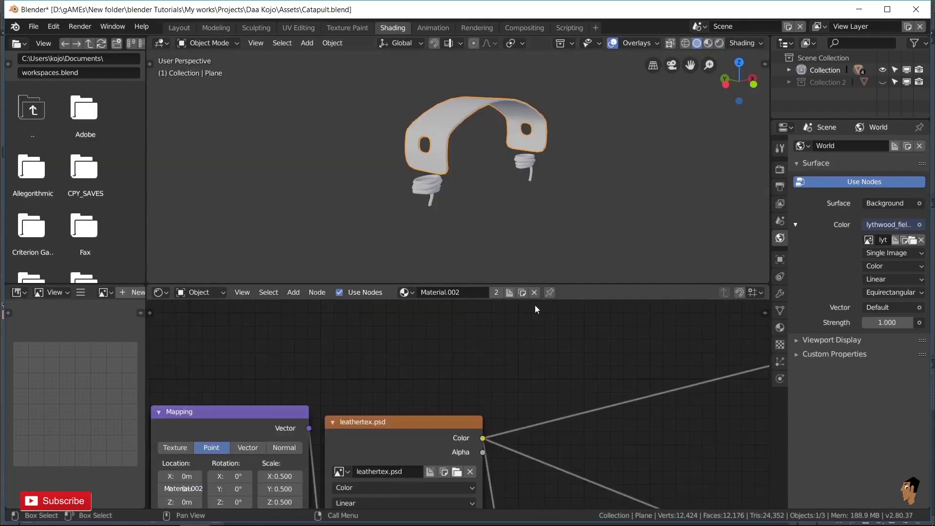
{"action": "left_click", "coordinate": [509, 292]}
{"action": "left_click", "coordinate": [520, 431]}
{"action": "double_click", "coordinate": [341, 111]}
{"action": "mouse_move", "coordinate": [538, 220]}
{"action": "middle_mouse_down"}
{"action": "mouse_move", "coordinate": [493, 185]}
{"action": "mouse_move", "coordinate": [577, 200]}
{"action": "mouse_move", "coordinate": [546, 190]}
{"action": "middle_mouse_up"}
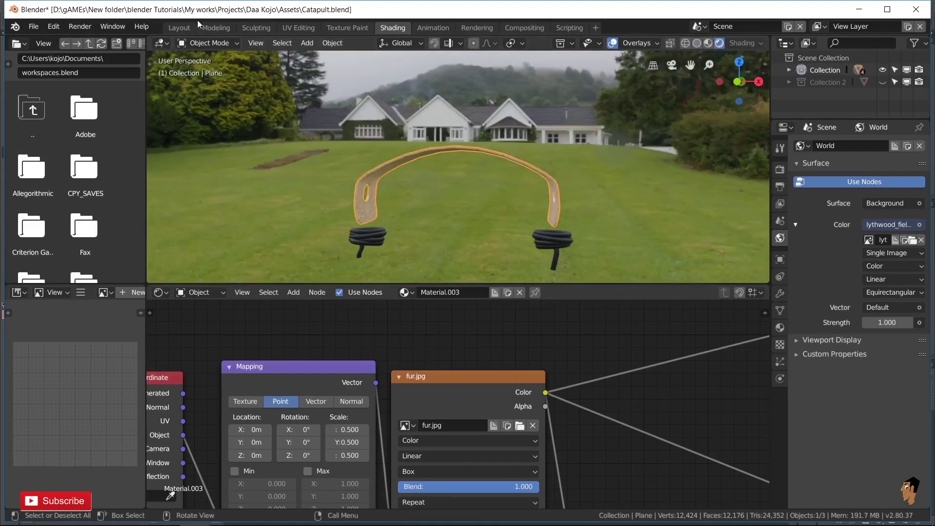
{"action": "left_click", "coordinate": [179, 28]}
{"action": "mouse_move", "coordinate": [525, 286]}
{"action": "middle_mouse_down"}
{"action": "mouse_move", "coordinate": [522, 334]}
{"action": "mouse_move", "coordinate": [640, 291]}
{"action": "mouse_move", "coordinate": [699, 319]}
{"action": "middle_mouse_up"}
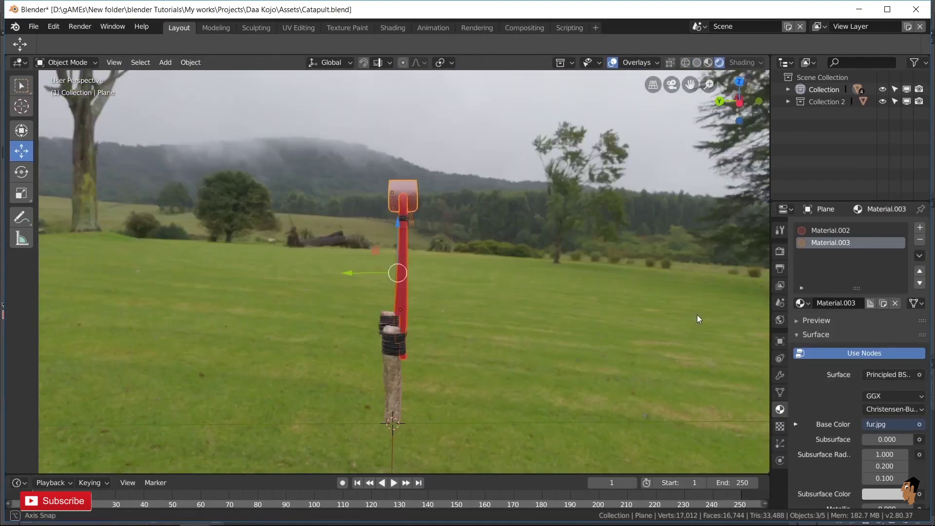